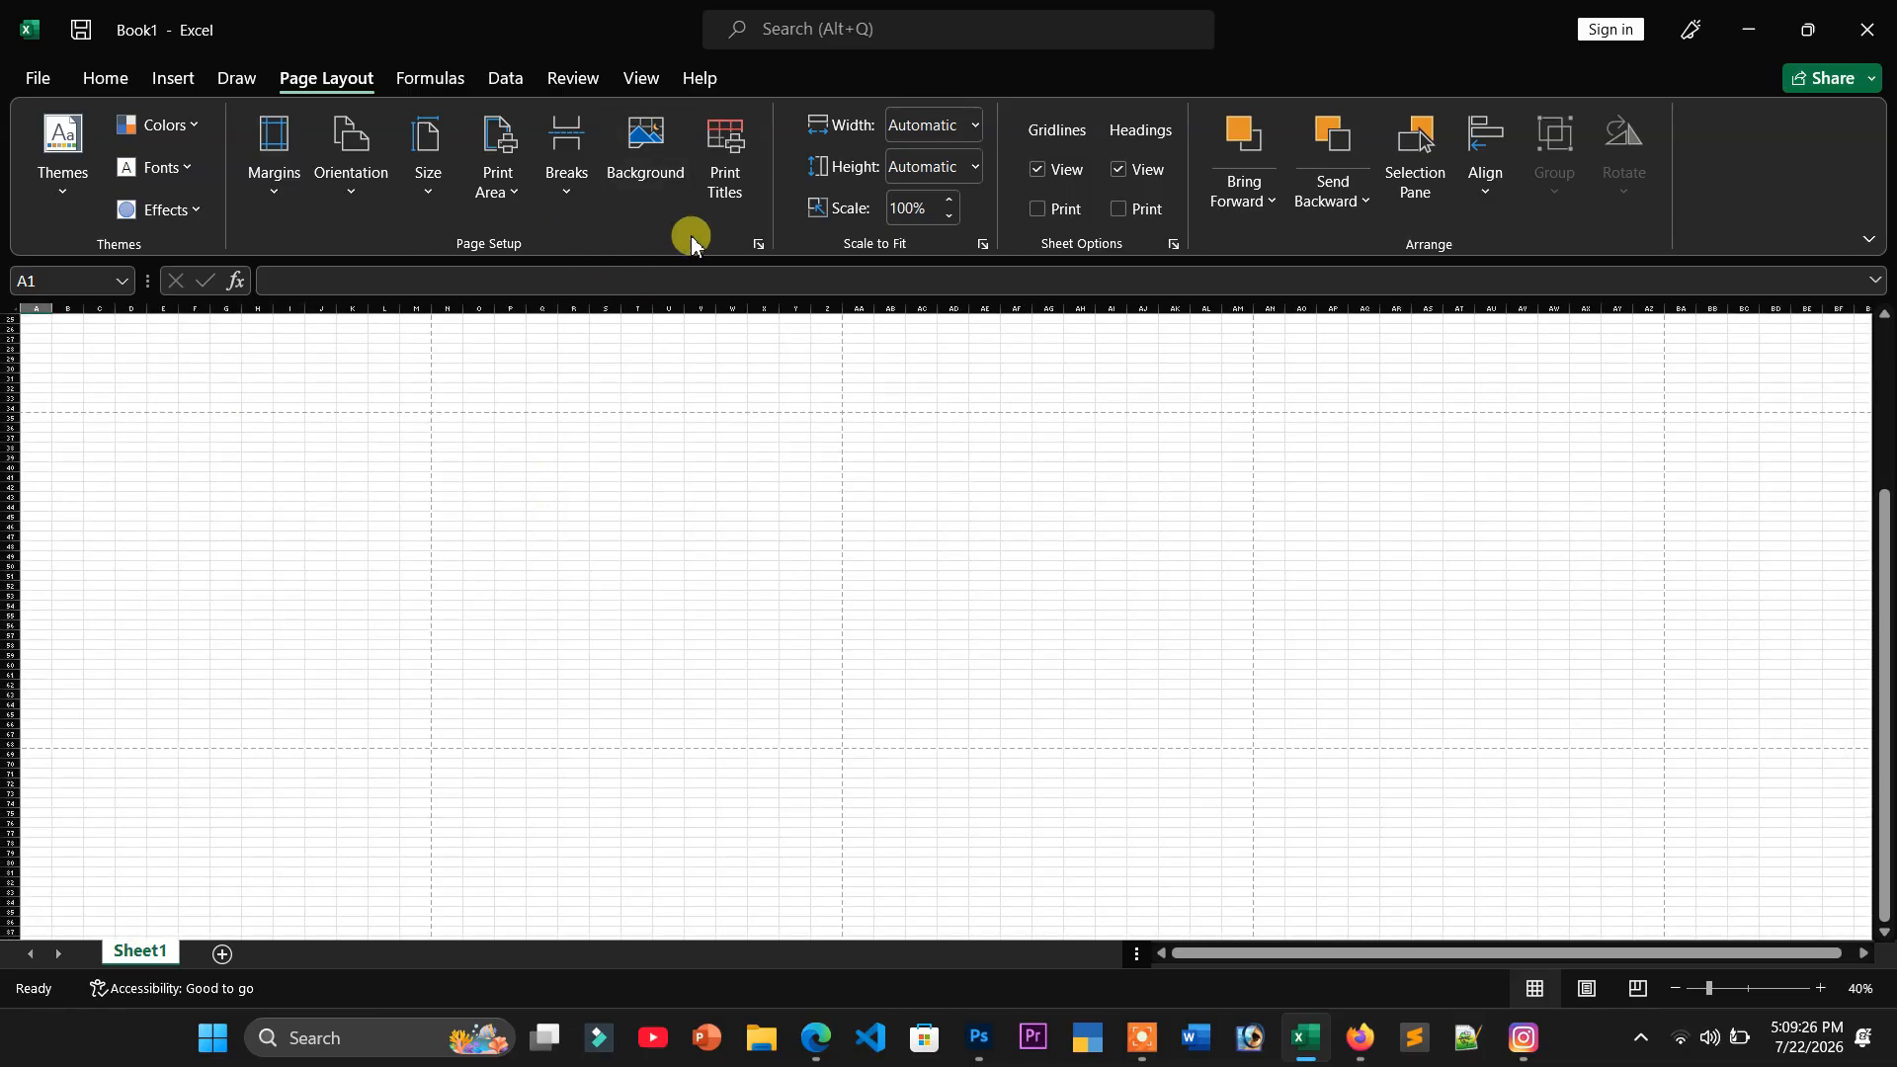
- Review the Page Setup page options and preview the empty sheet's printout
{"action": "left_click", "coordinate": [726, 163]}
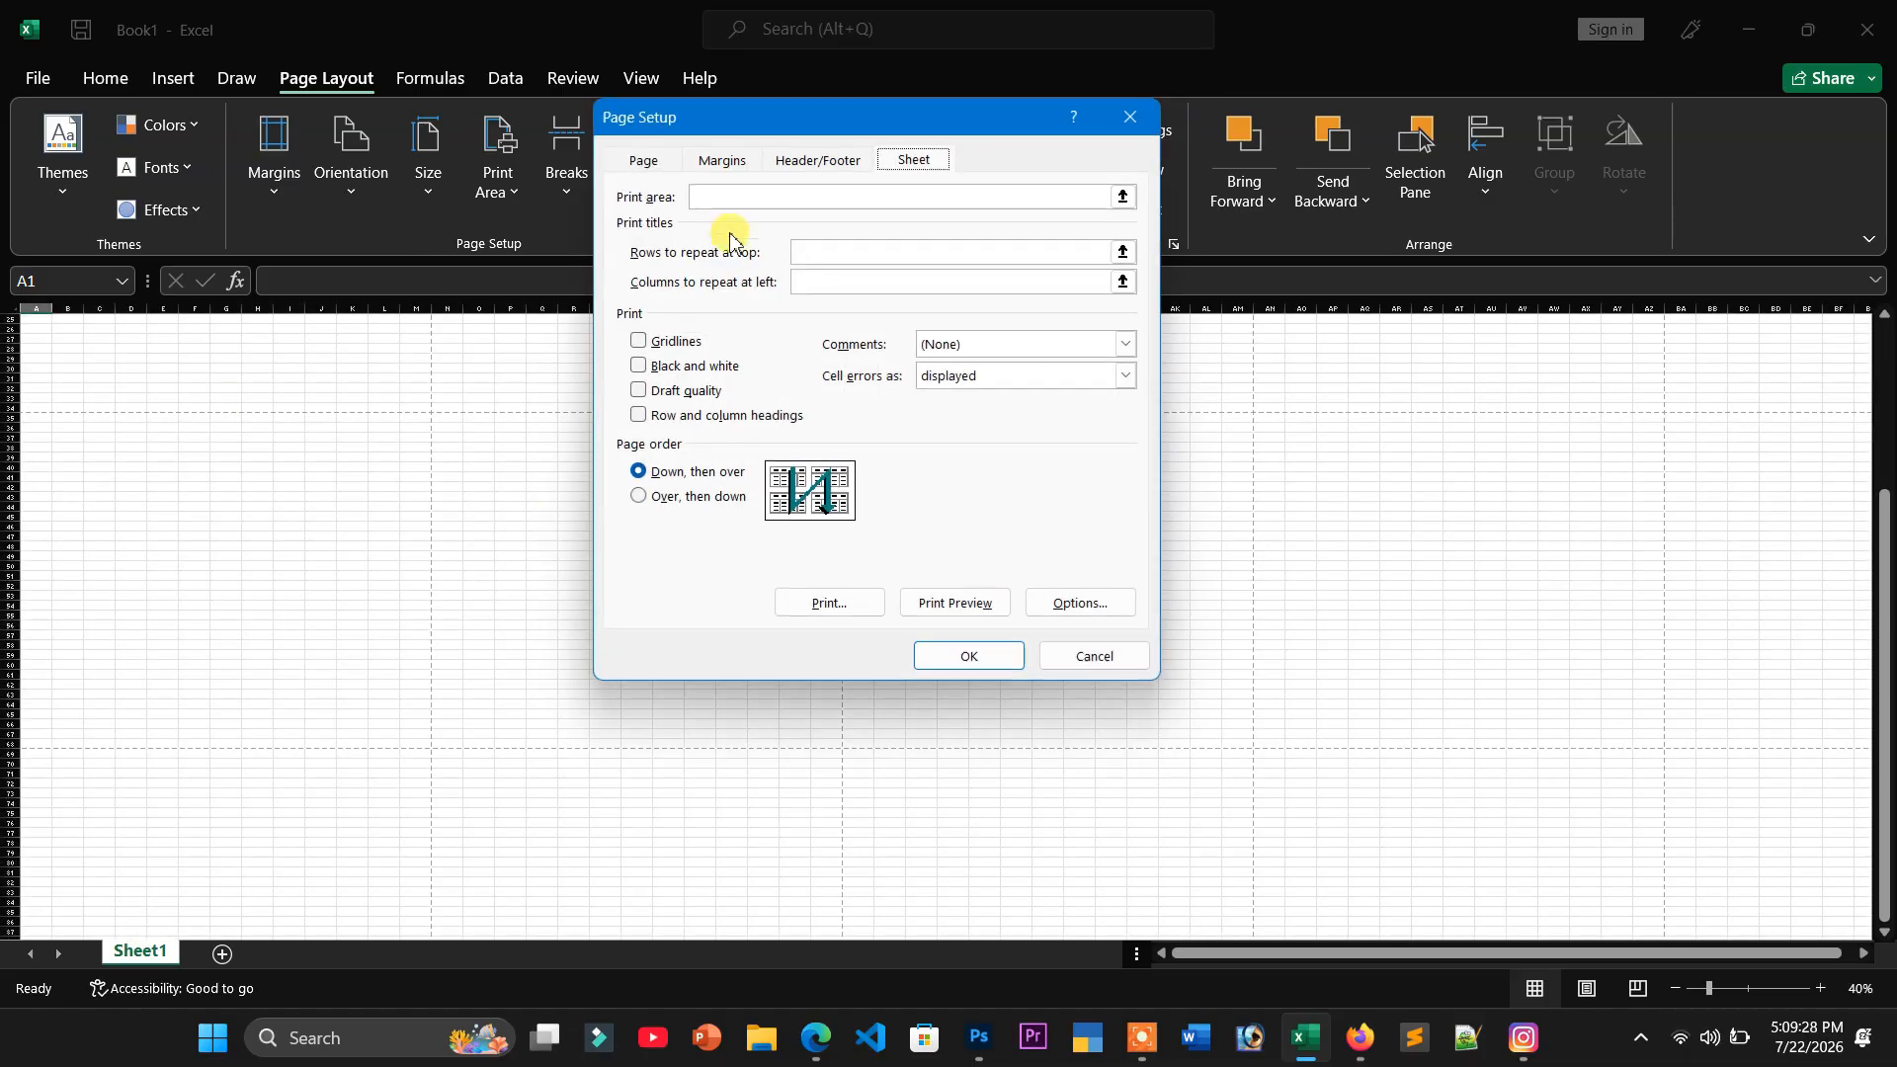
{"action": "left_click", "coordinate": [647, 164]}
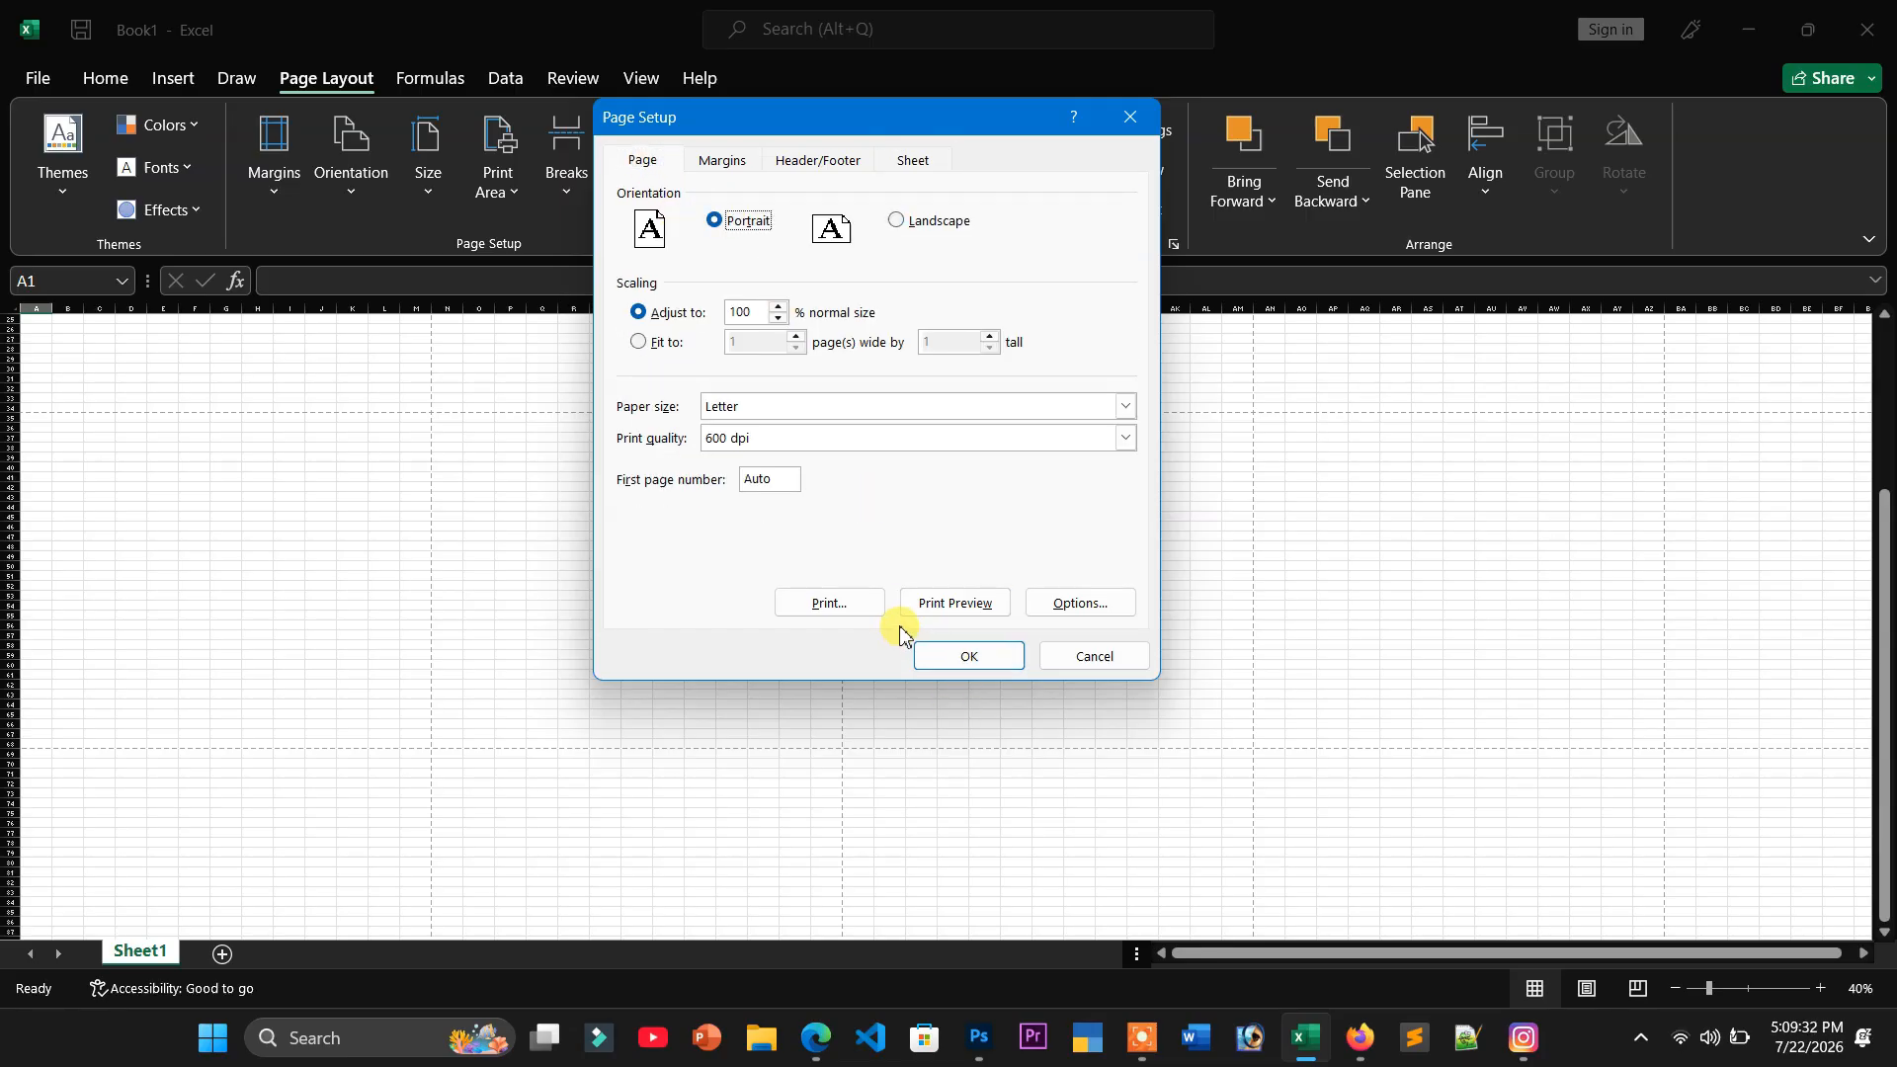
{"action": "left_click", "coordinate": [990, 608]}
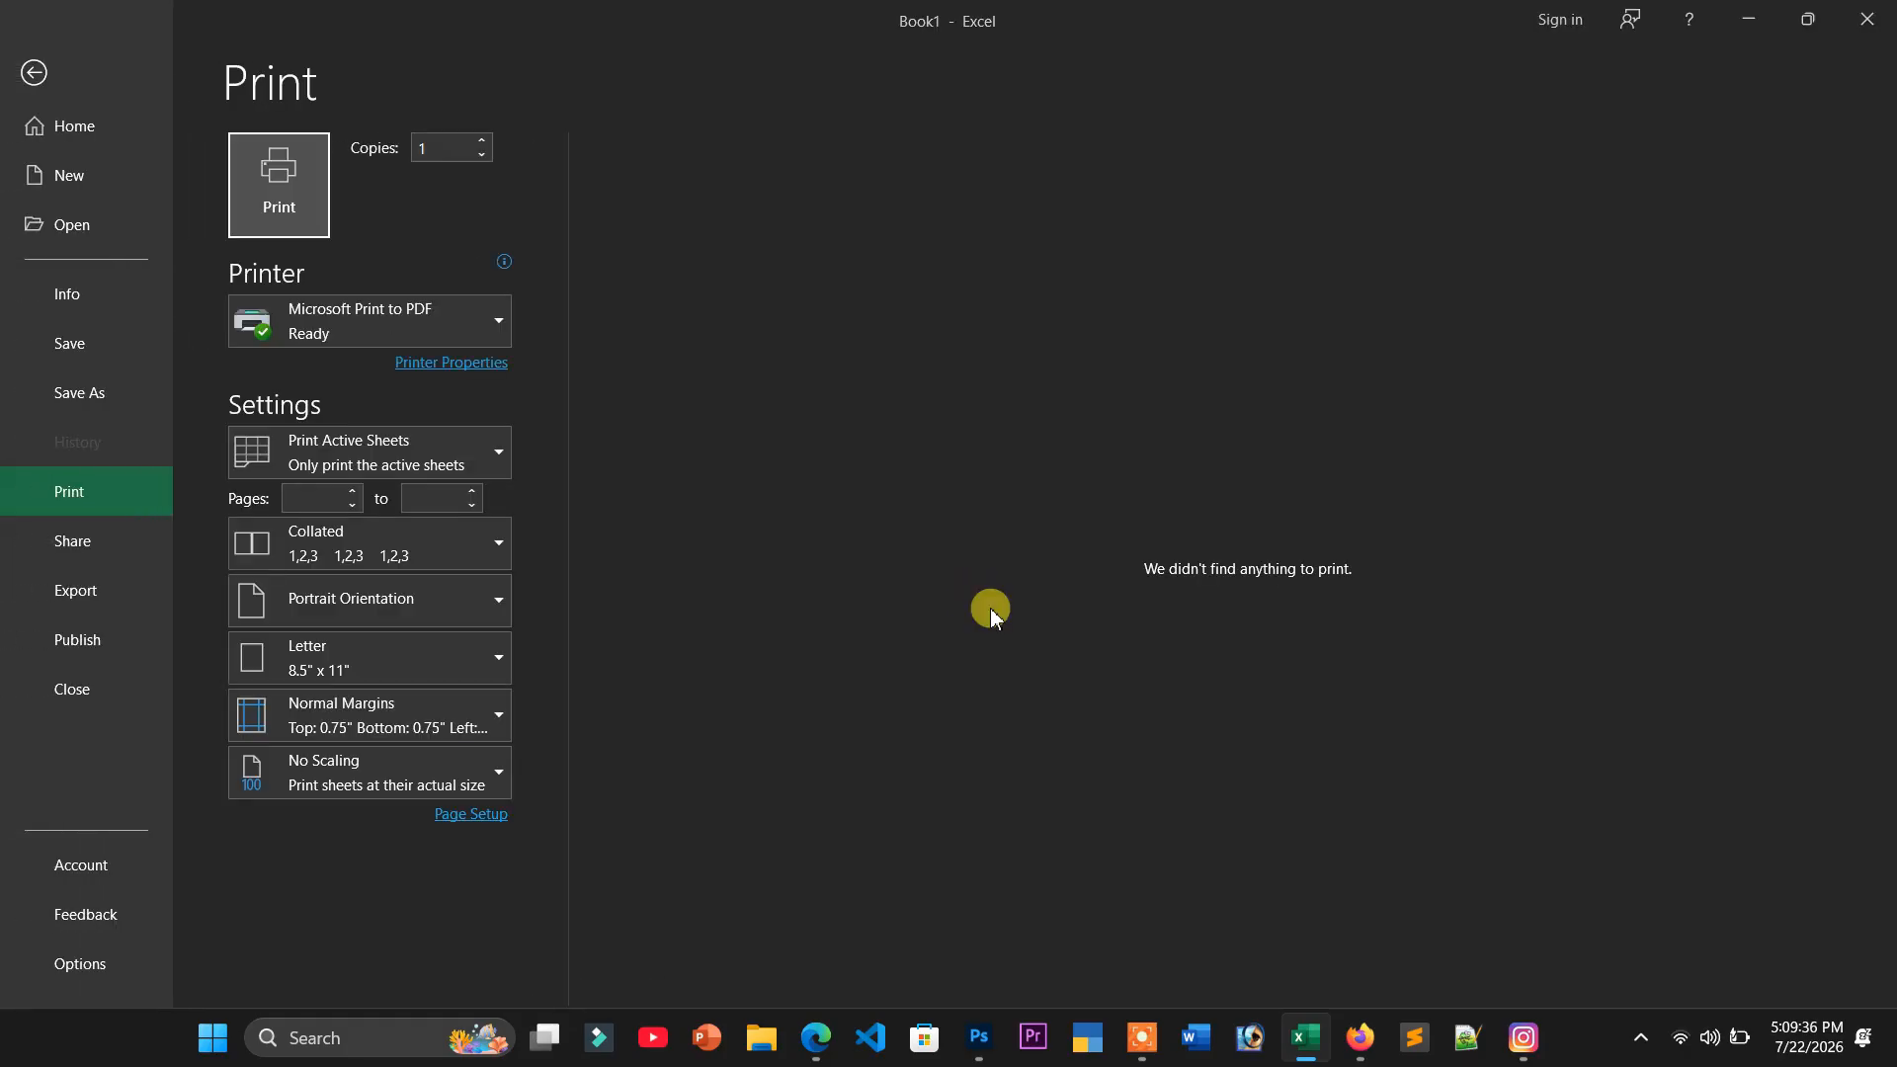
{"action": "left_click", "coordinate": [74, 83]}
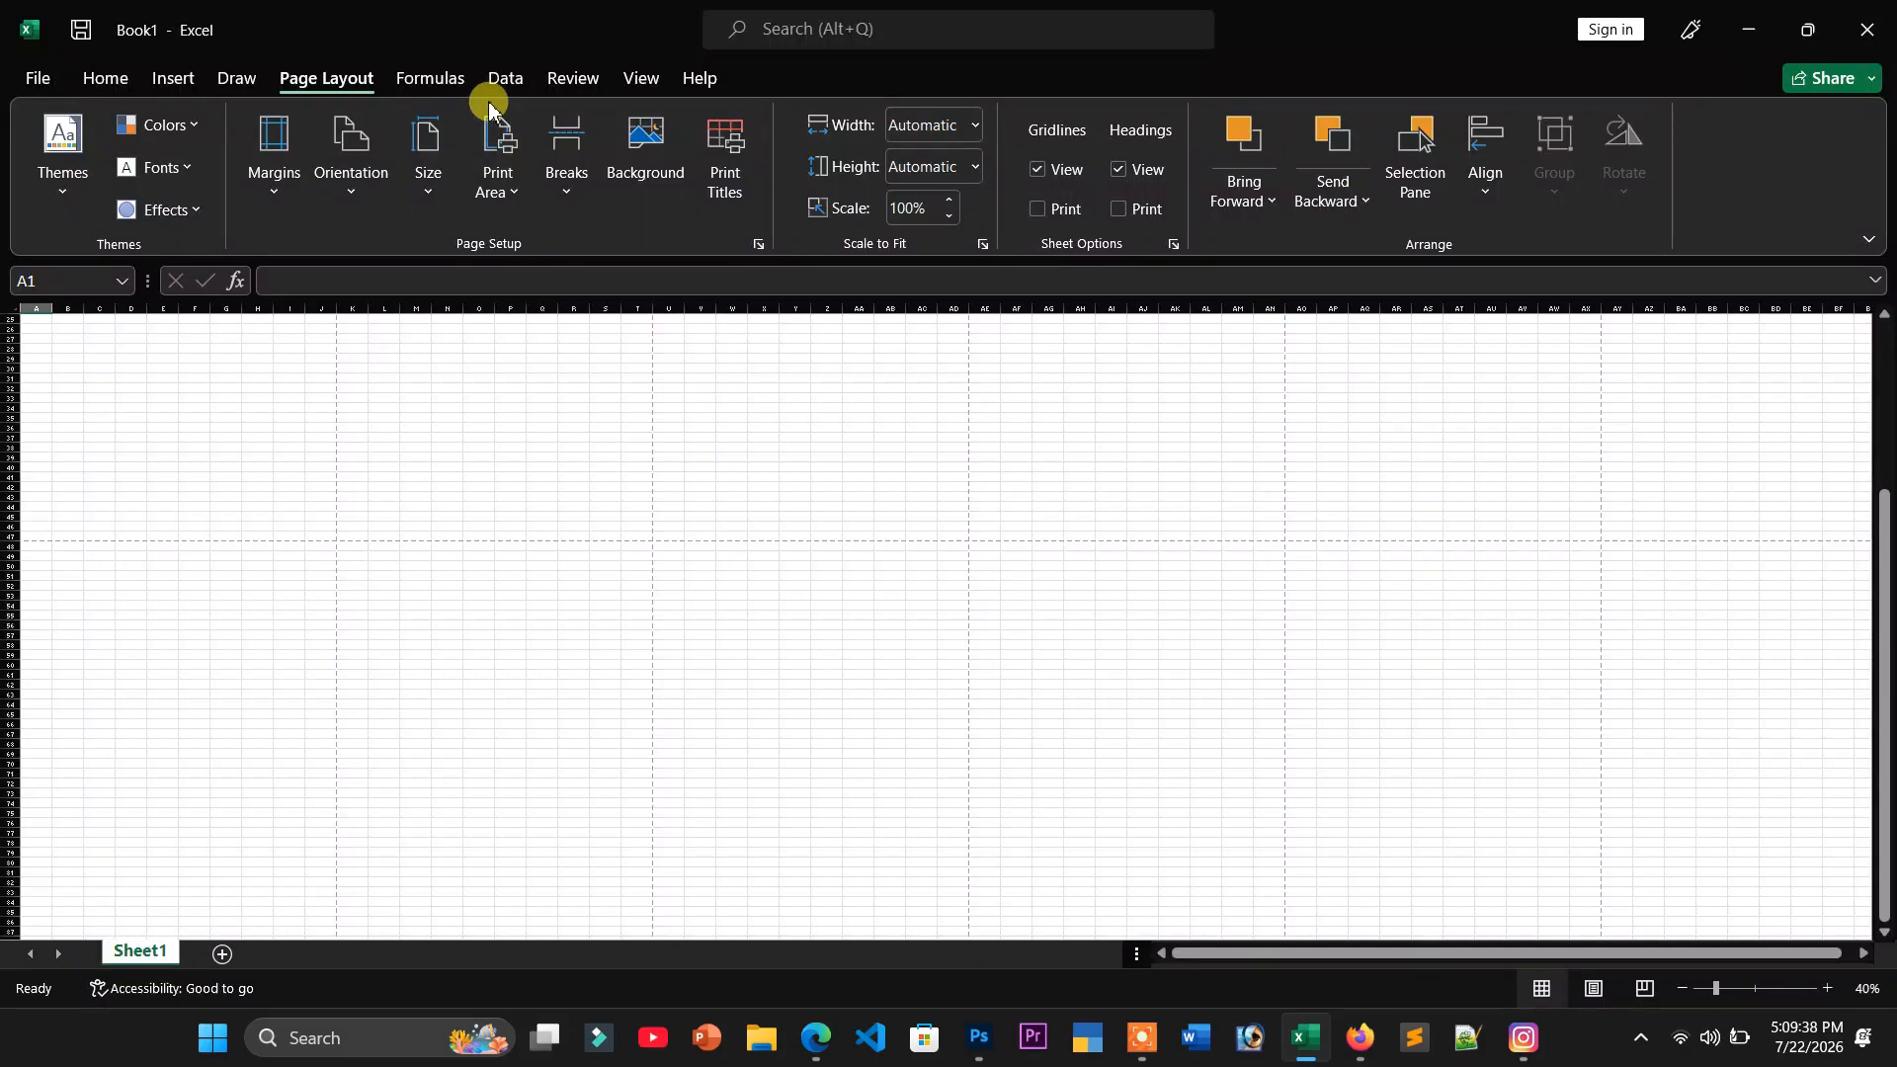
- Set the page orientation to Landscape and the print scaling to 180% of normal size
{"action": "left_click", "coordinate": [693, 152]}
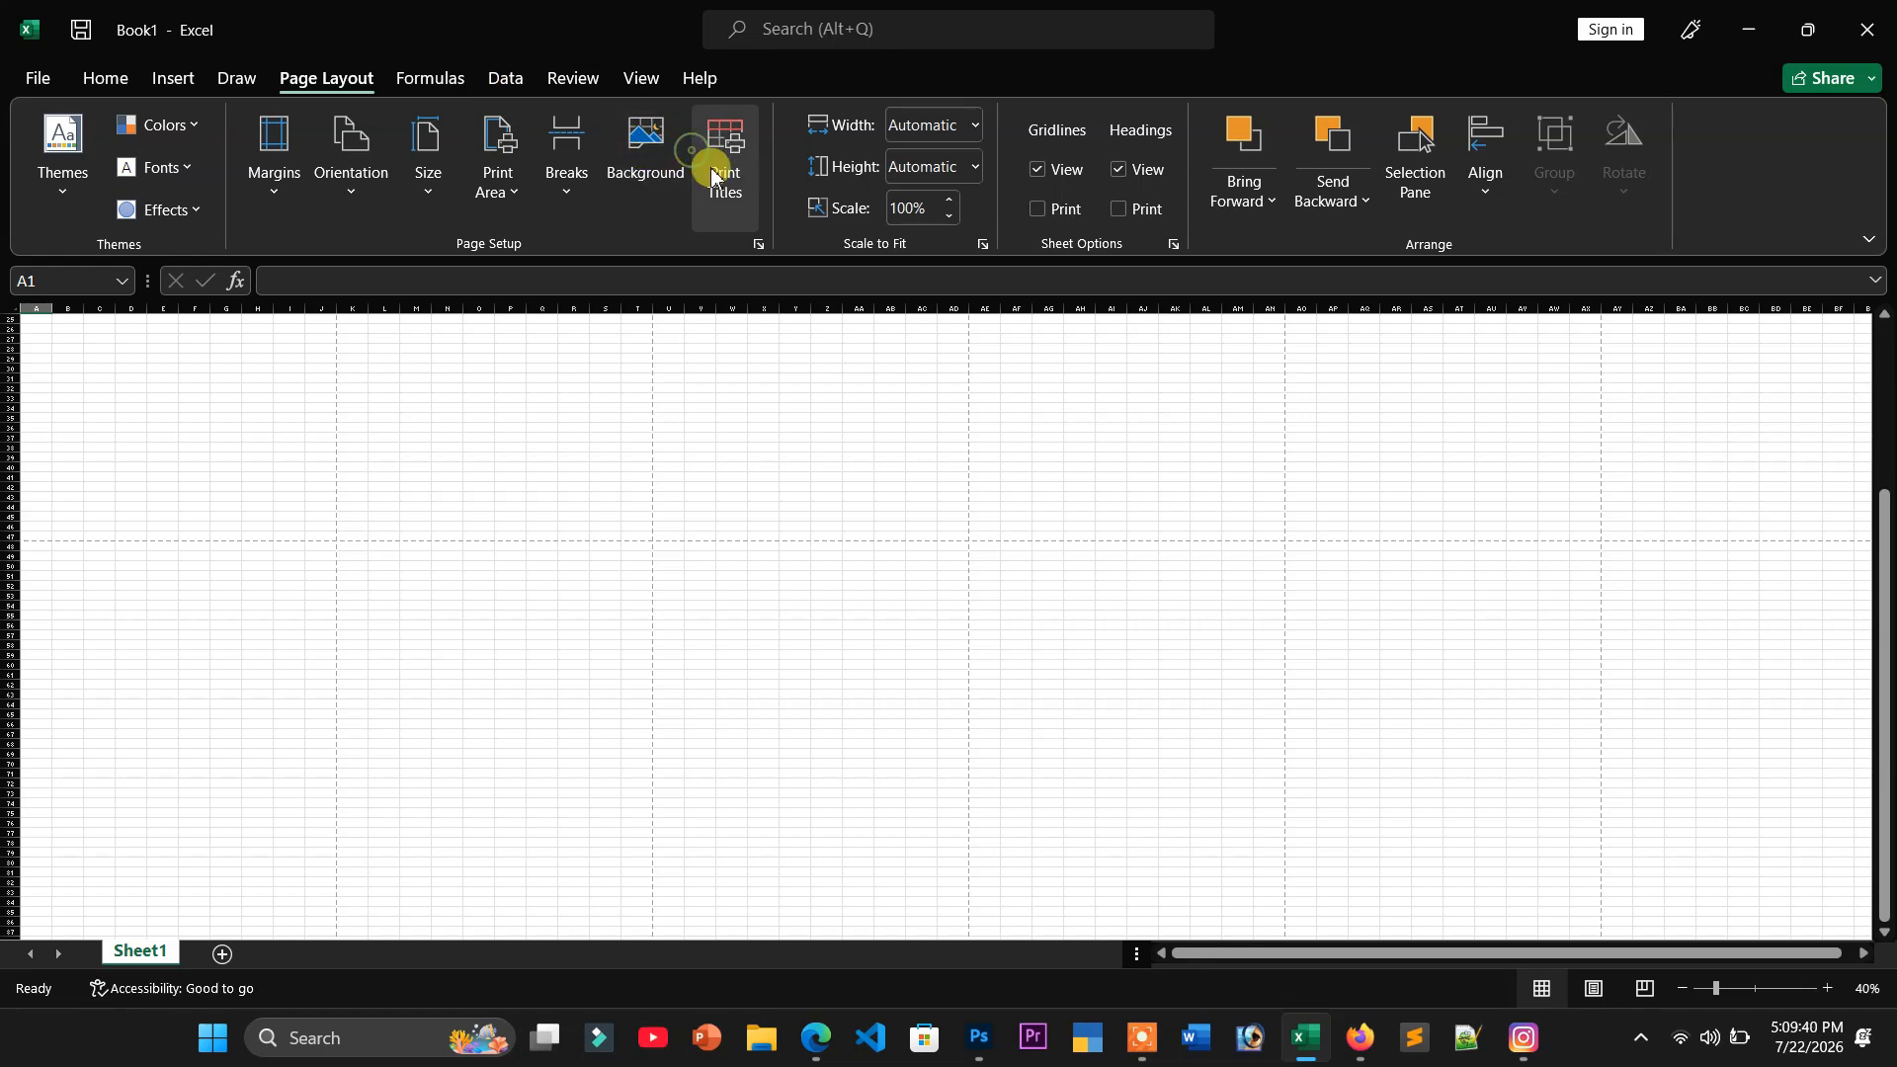
{"action": "left_click", "coordinate": [647, 160]}
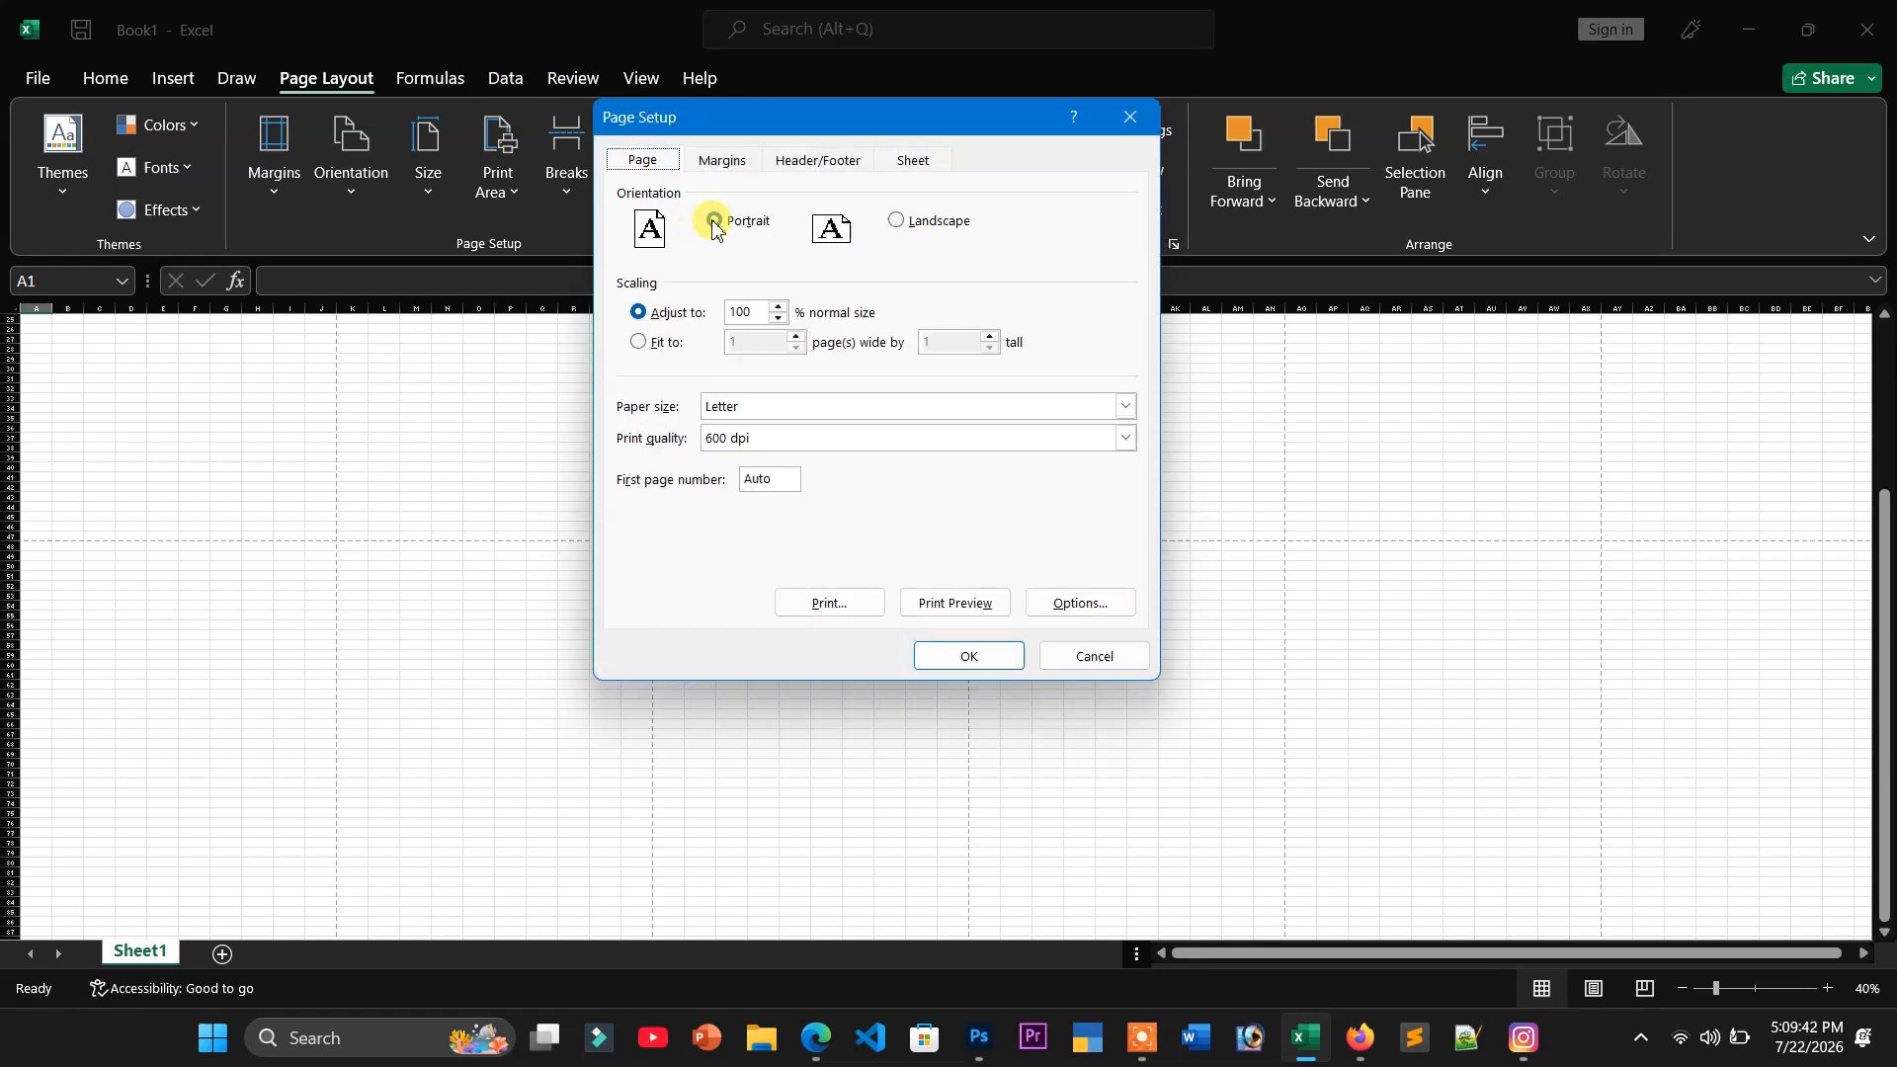
{"action": "left_click", "coordinate": [964, 653]}
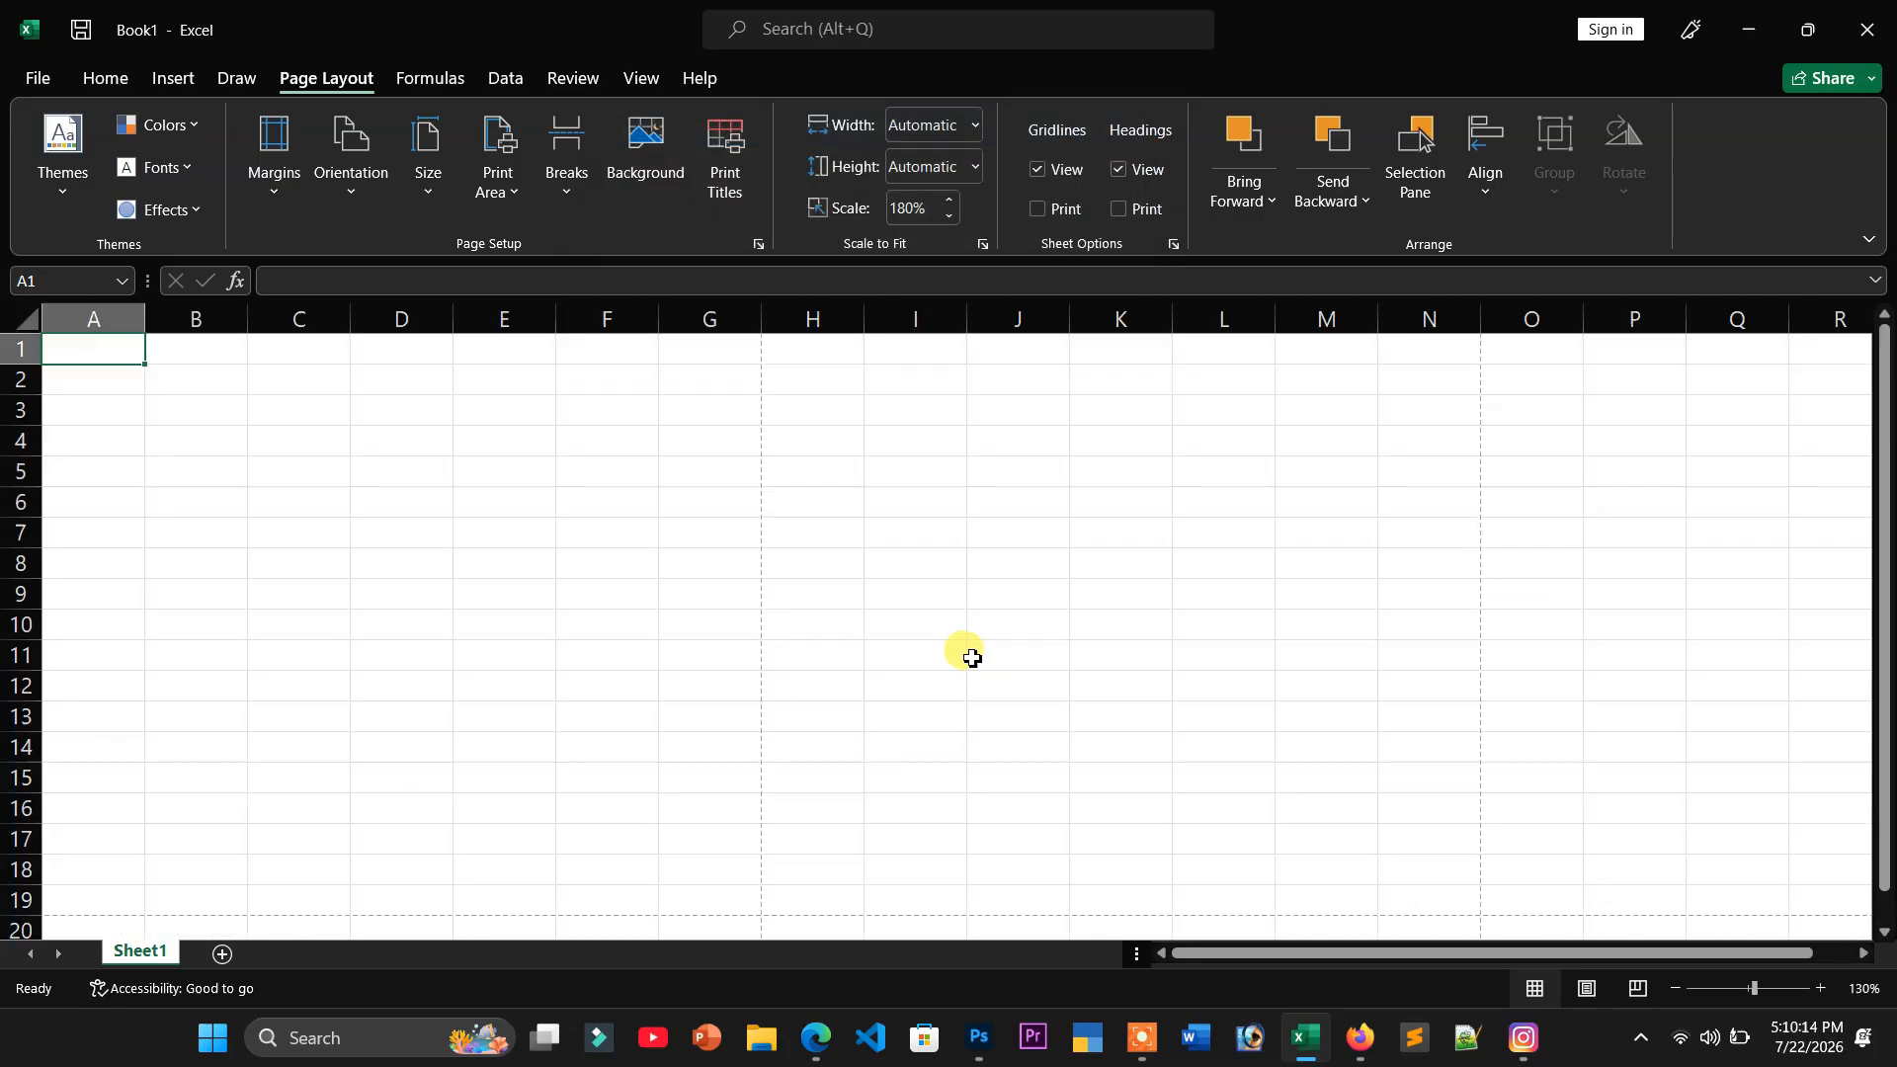
- Set the print scaling to 10% of normal size
{"action": "left_click", "coordinate": [727, 193]}
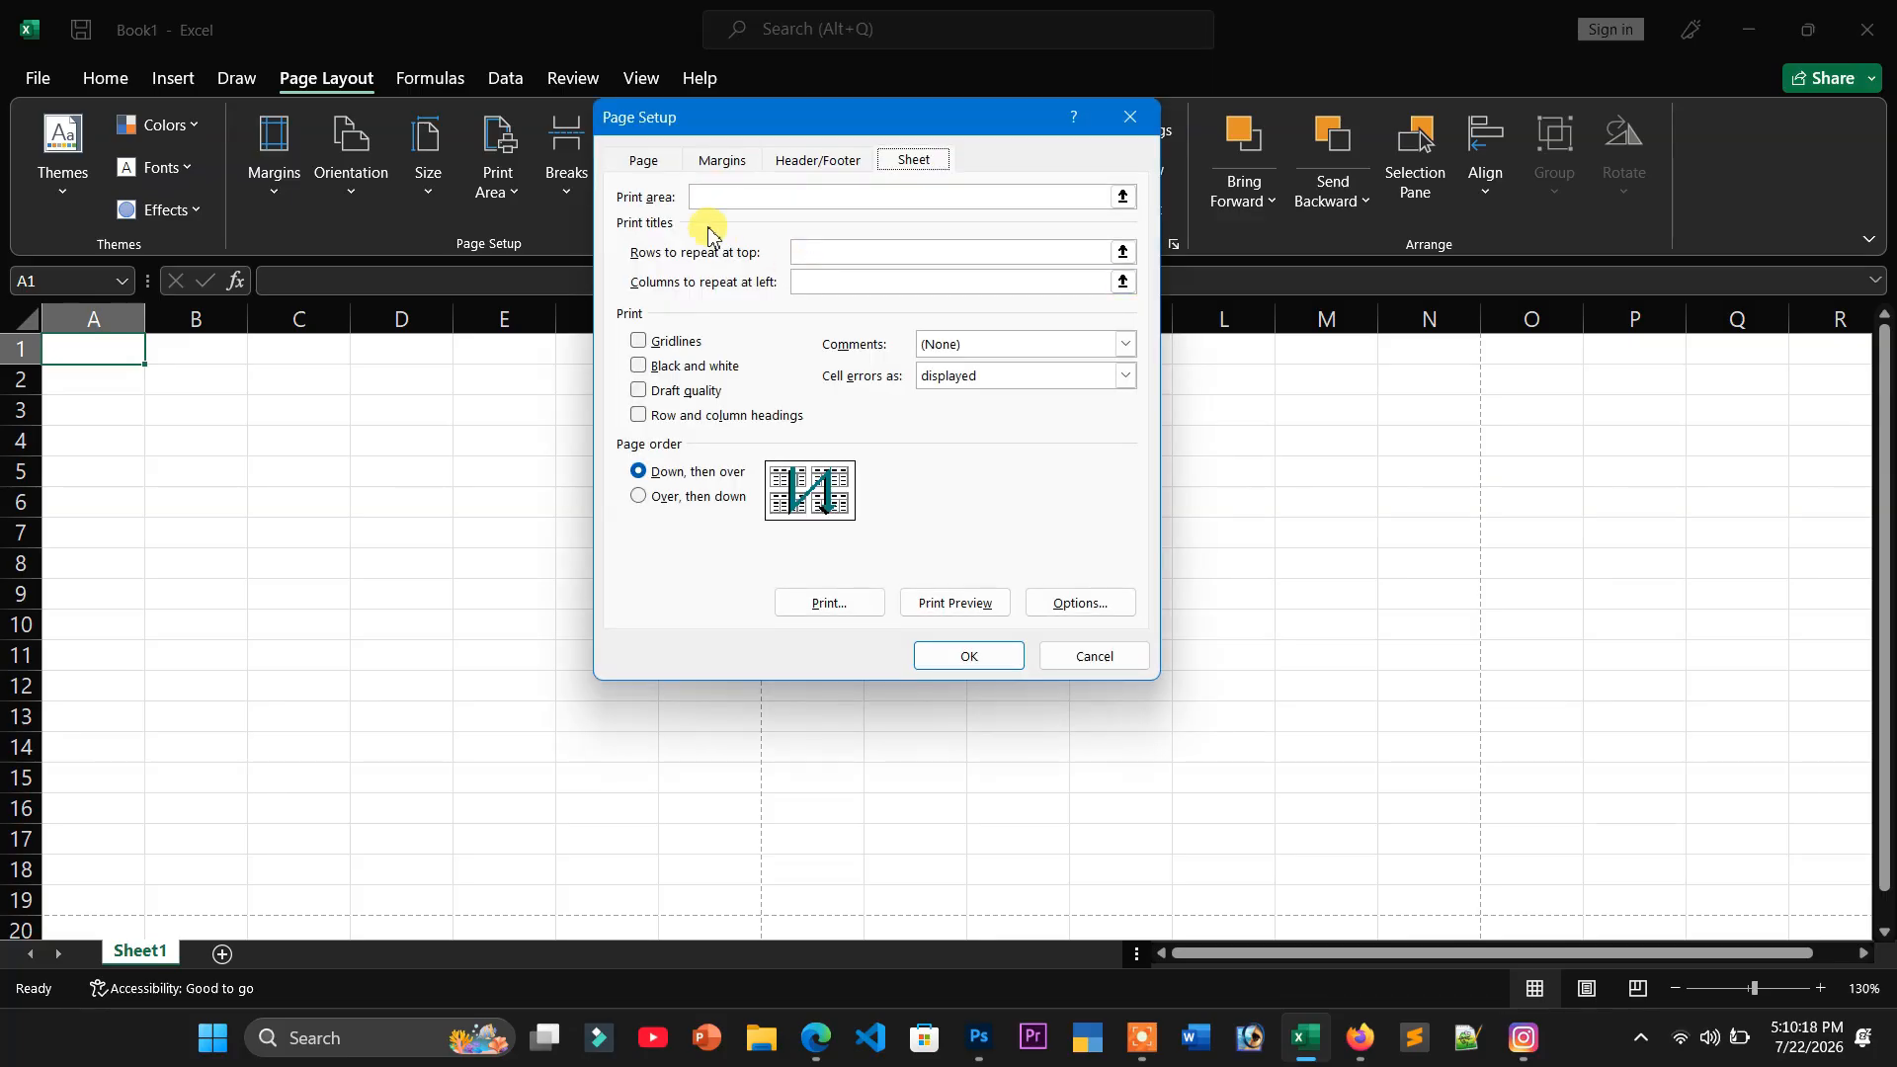
{"action": "left_click", "coordinate": [661, 162]}
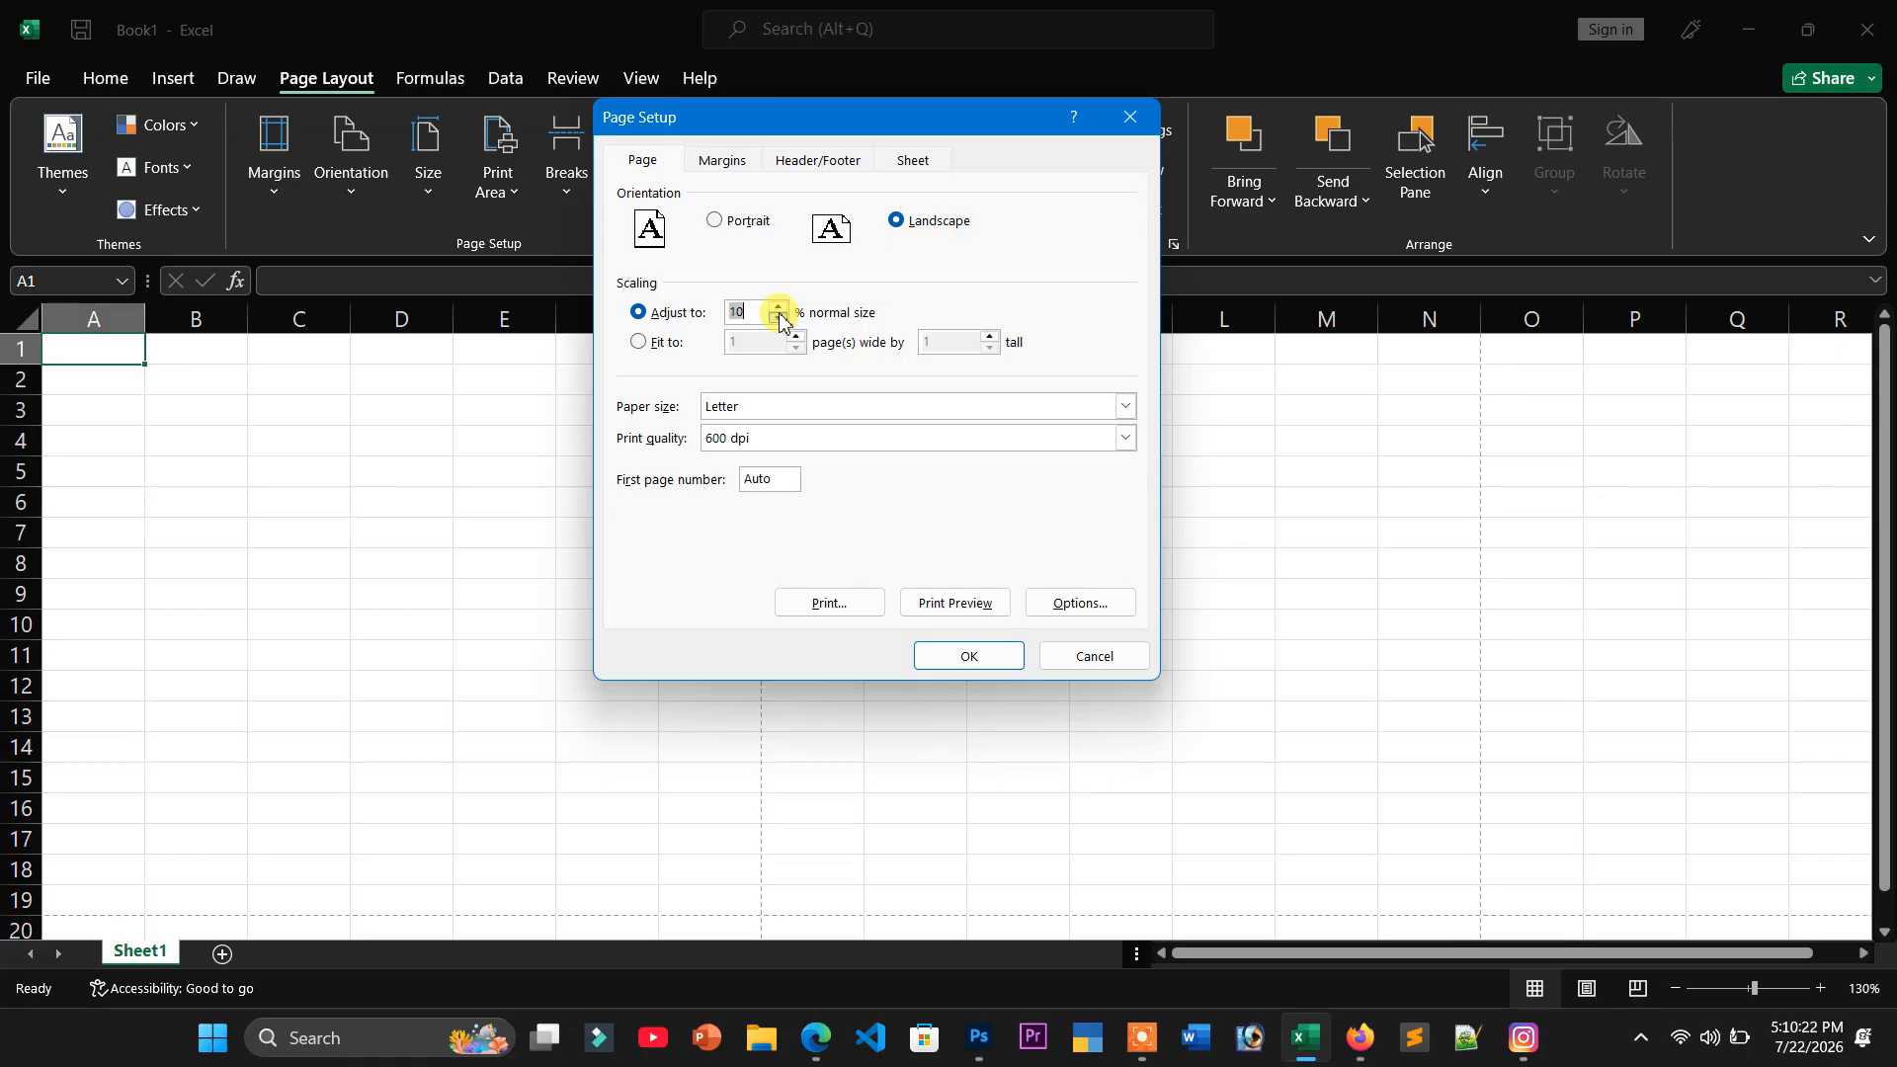
{"action": "left_click", "coordinate": [963, 654]}
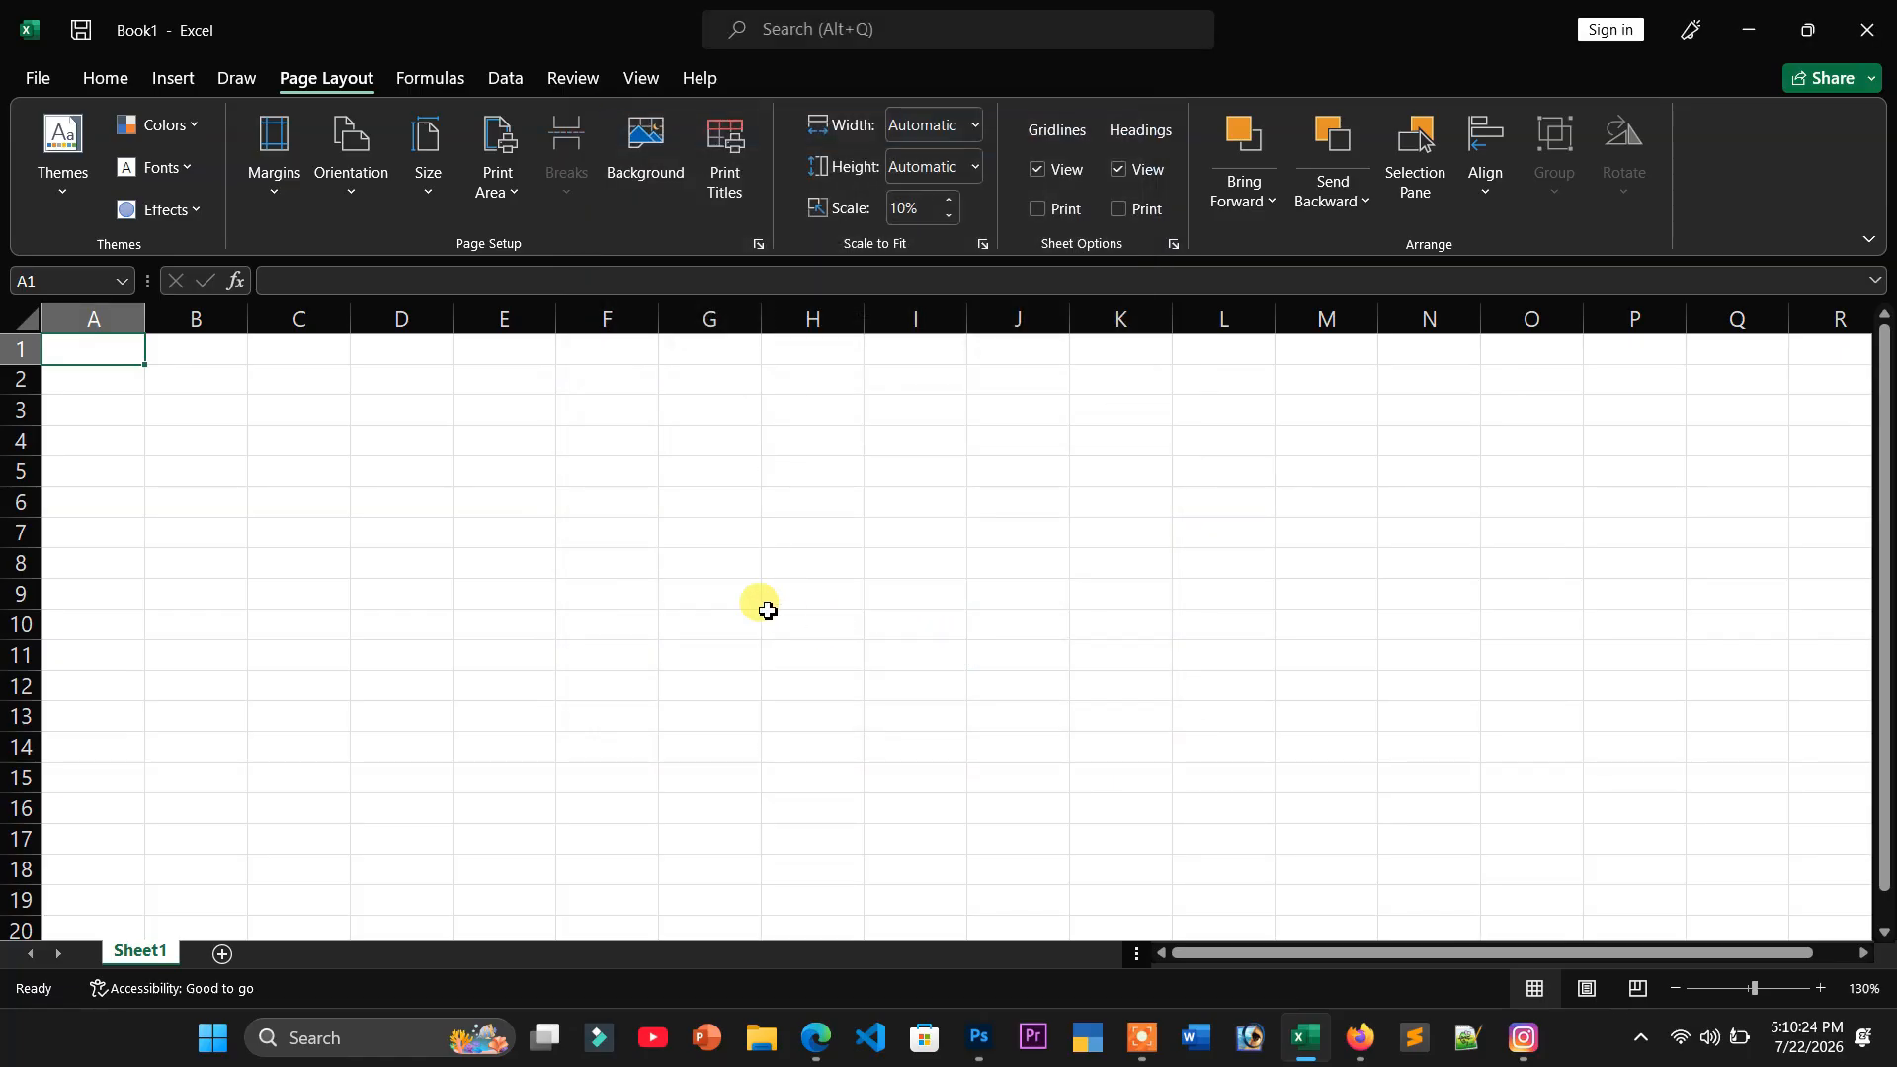
- Try to set the paper size to Tabloid with a print quality of 600 dpi
{"action": "left_click", "coordinate": [729, 178]}
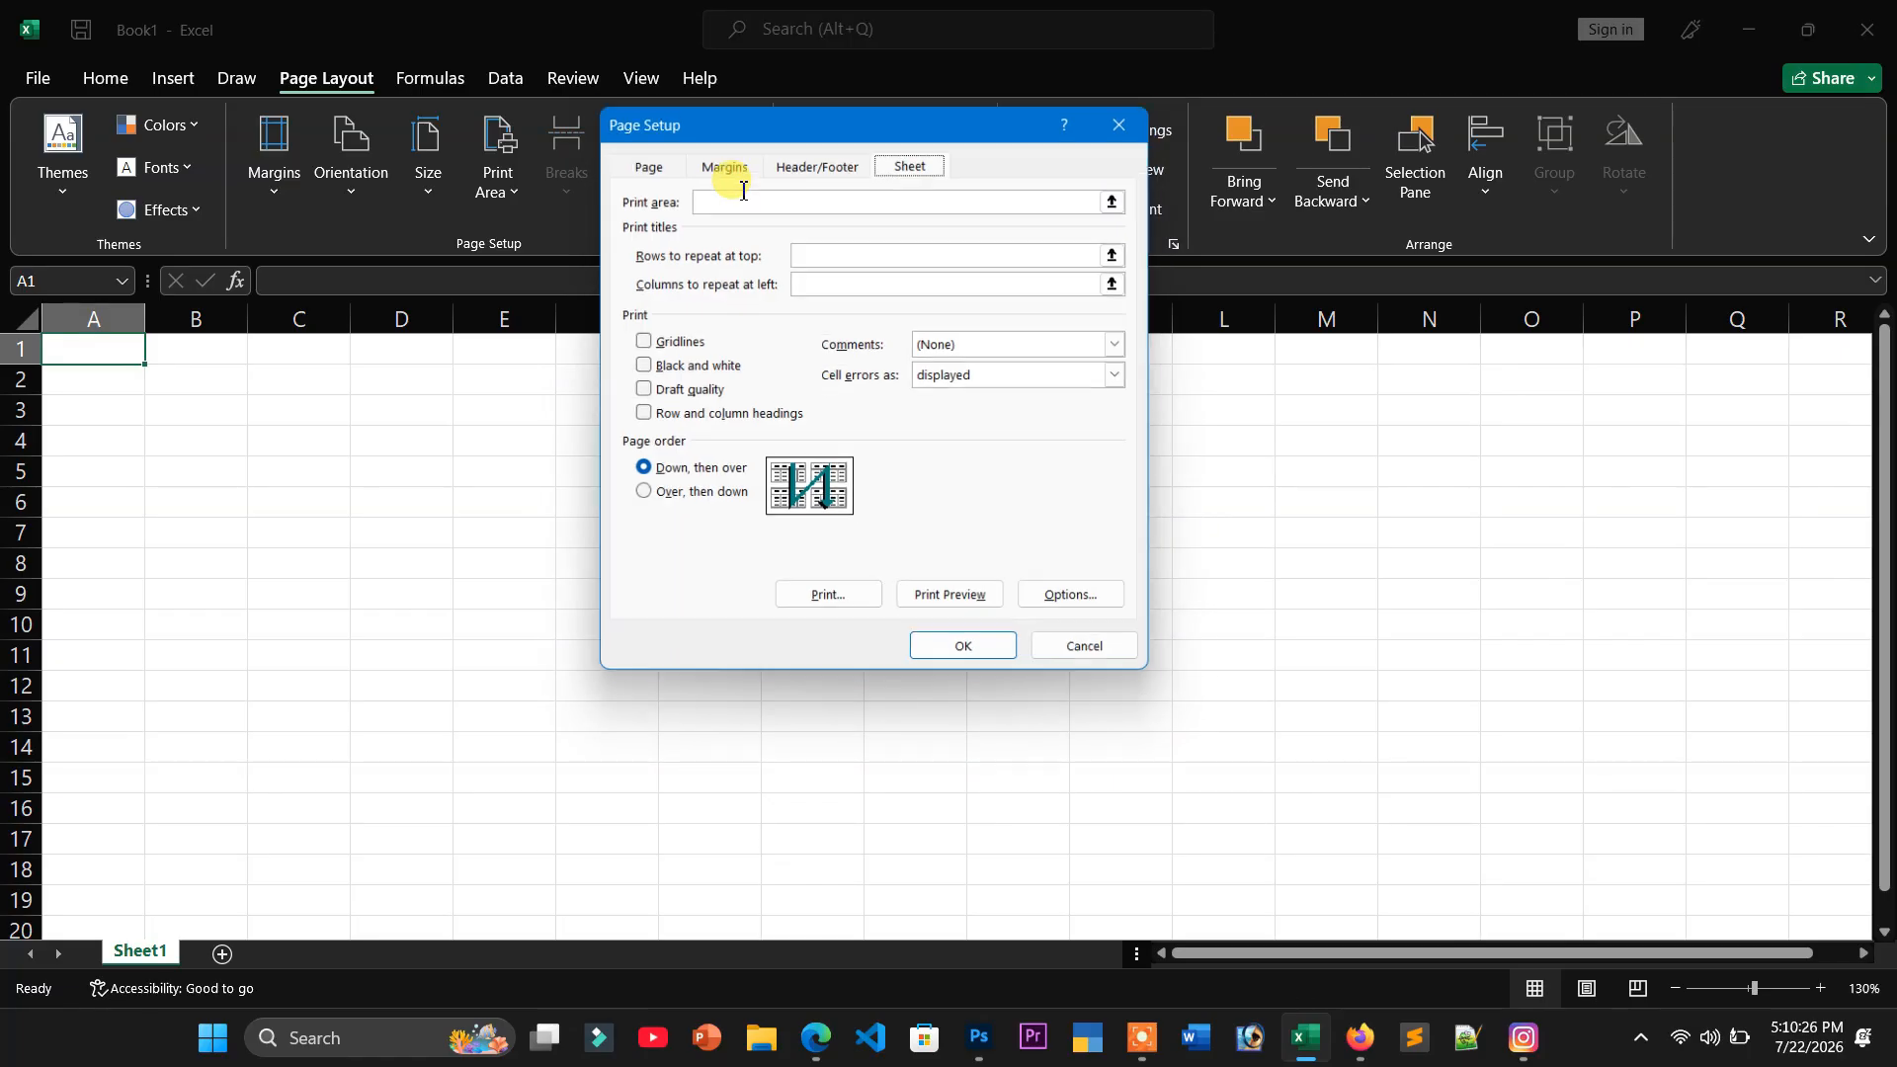
{"action": "left_click", "coordinate": [644, 162]}
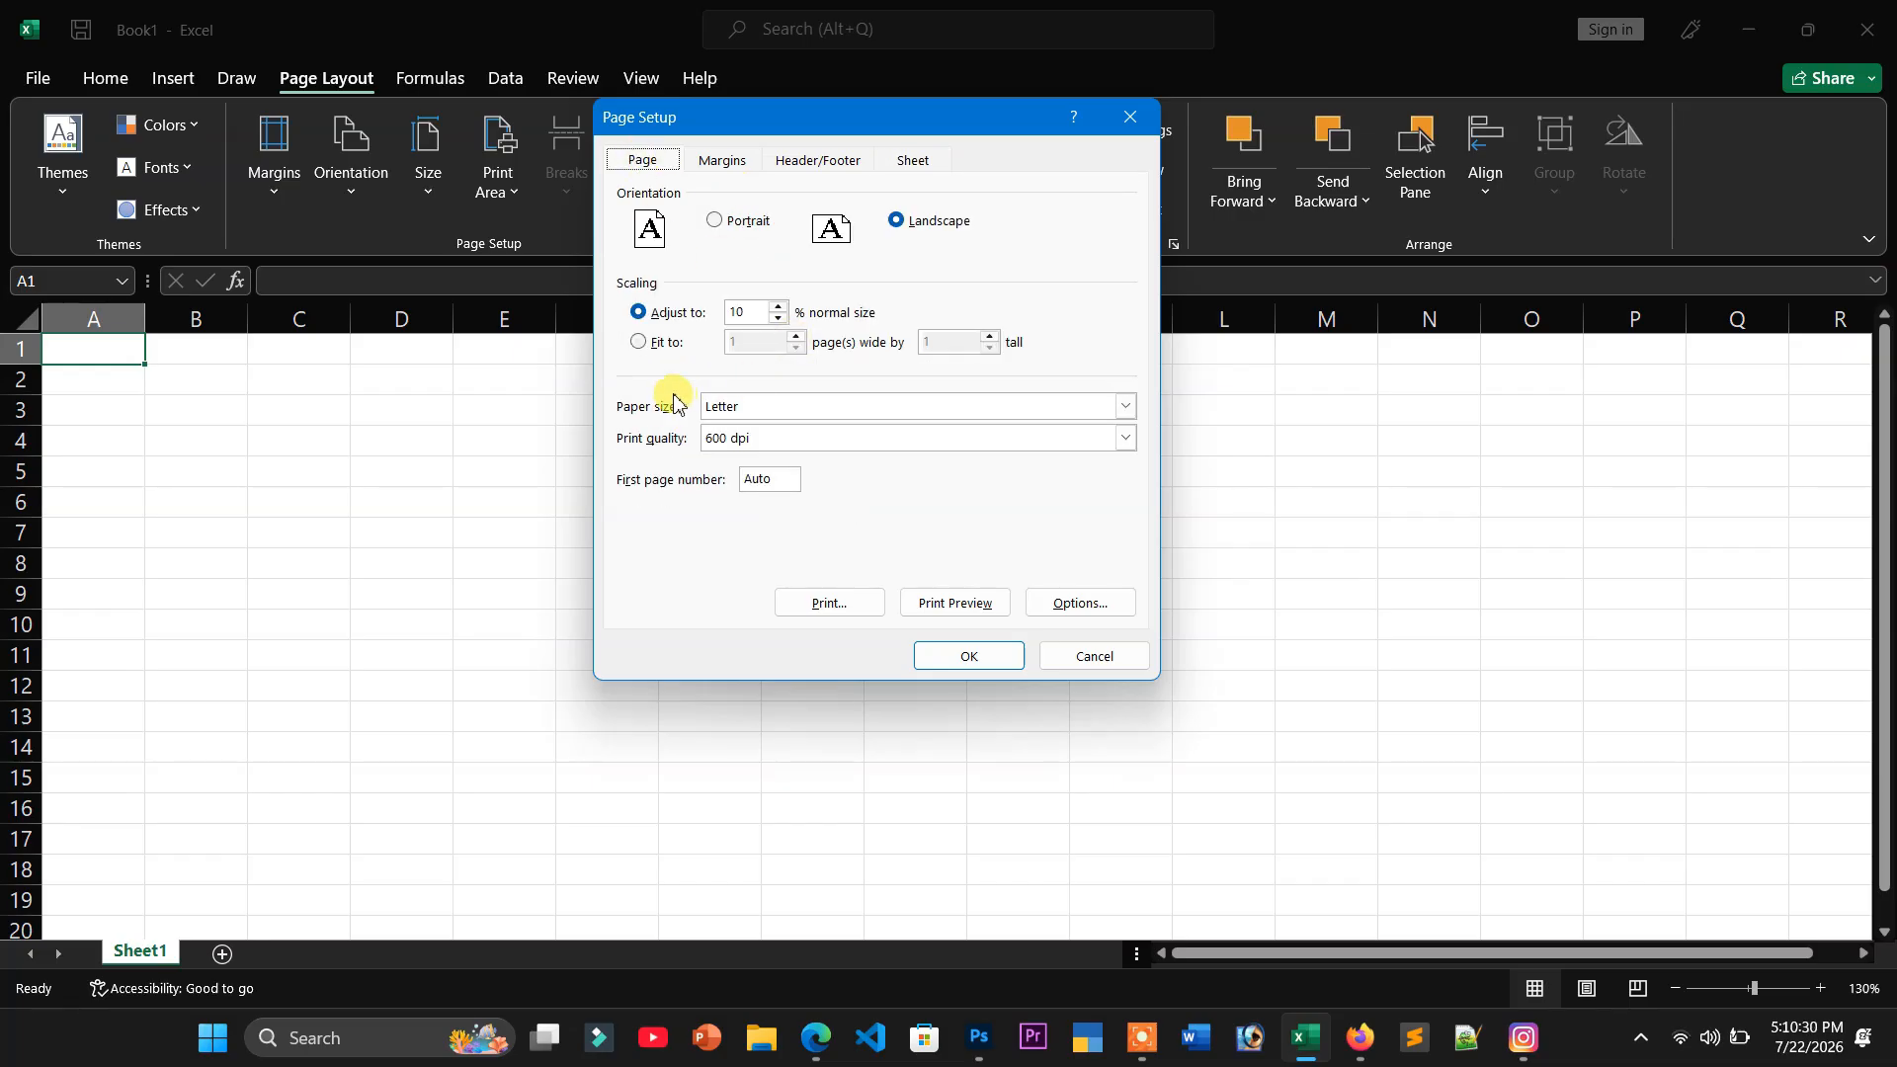
{"action": "left_click", "coordinate": [731, 409]}
{"action": "left_click", "coordinate": [761, 449]}
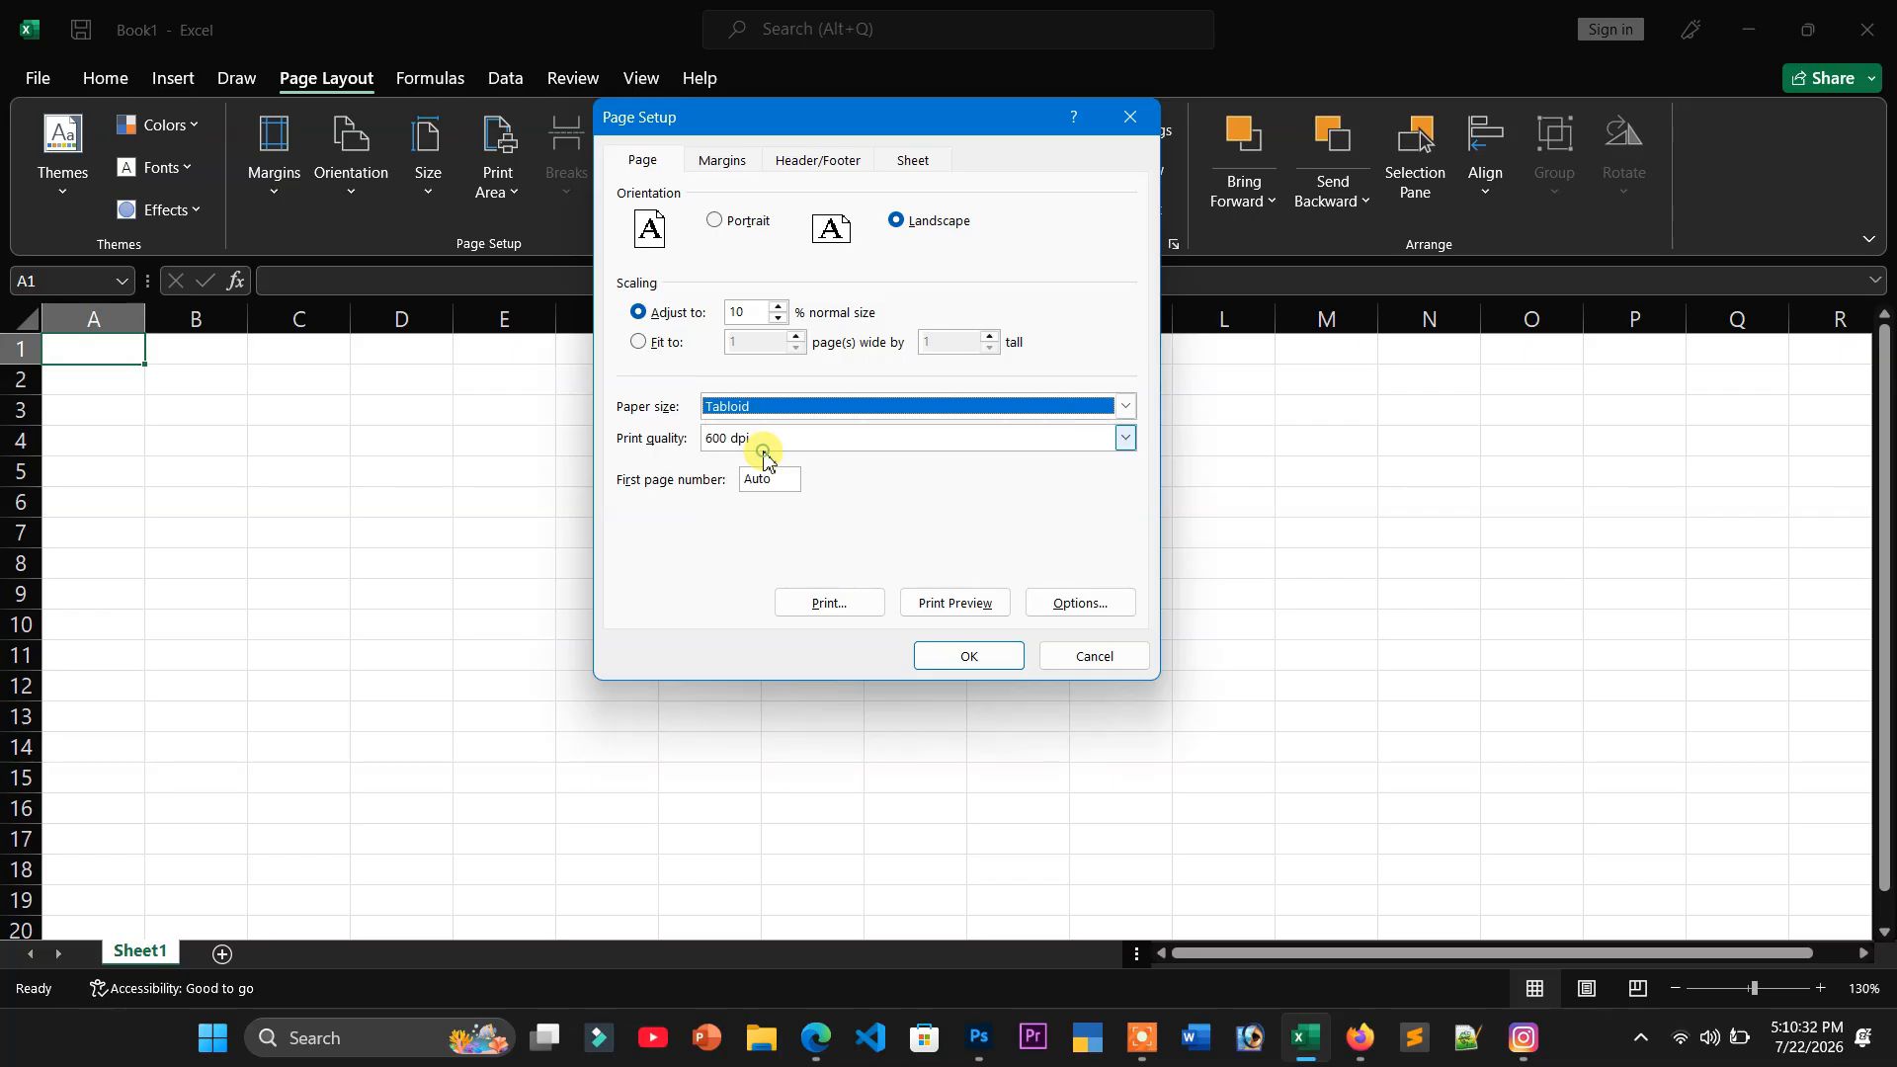
{"action": "left_click", "coordinate": [739, 441]}
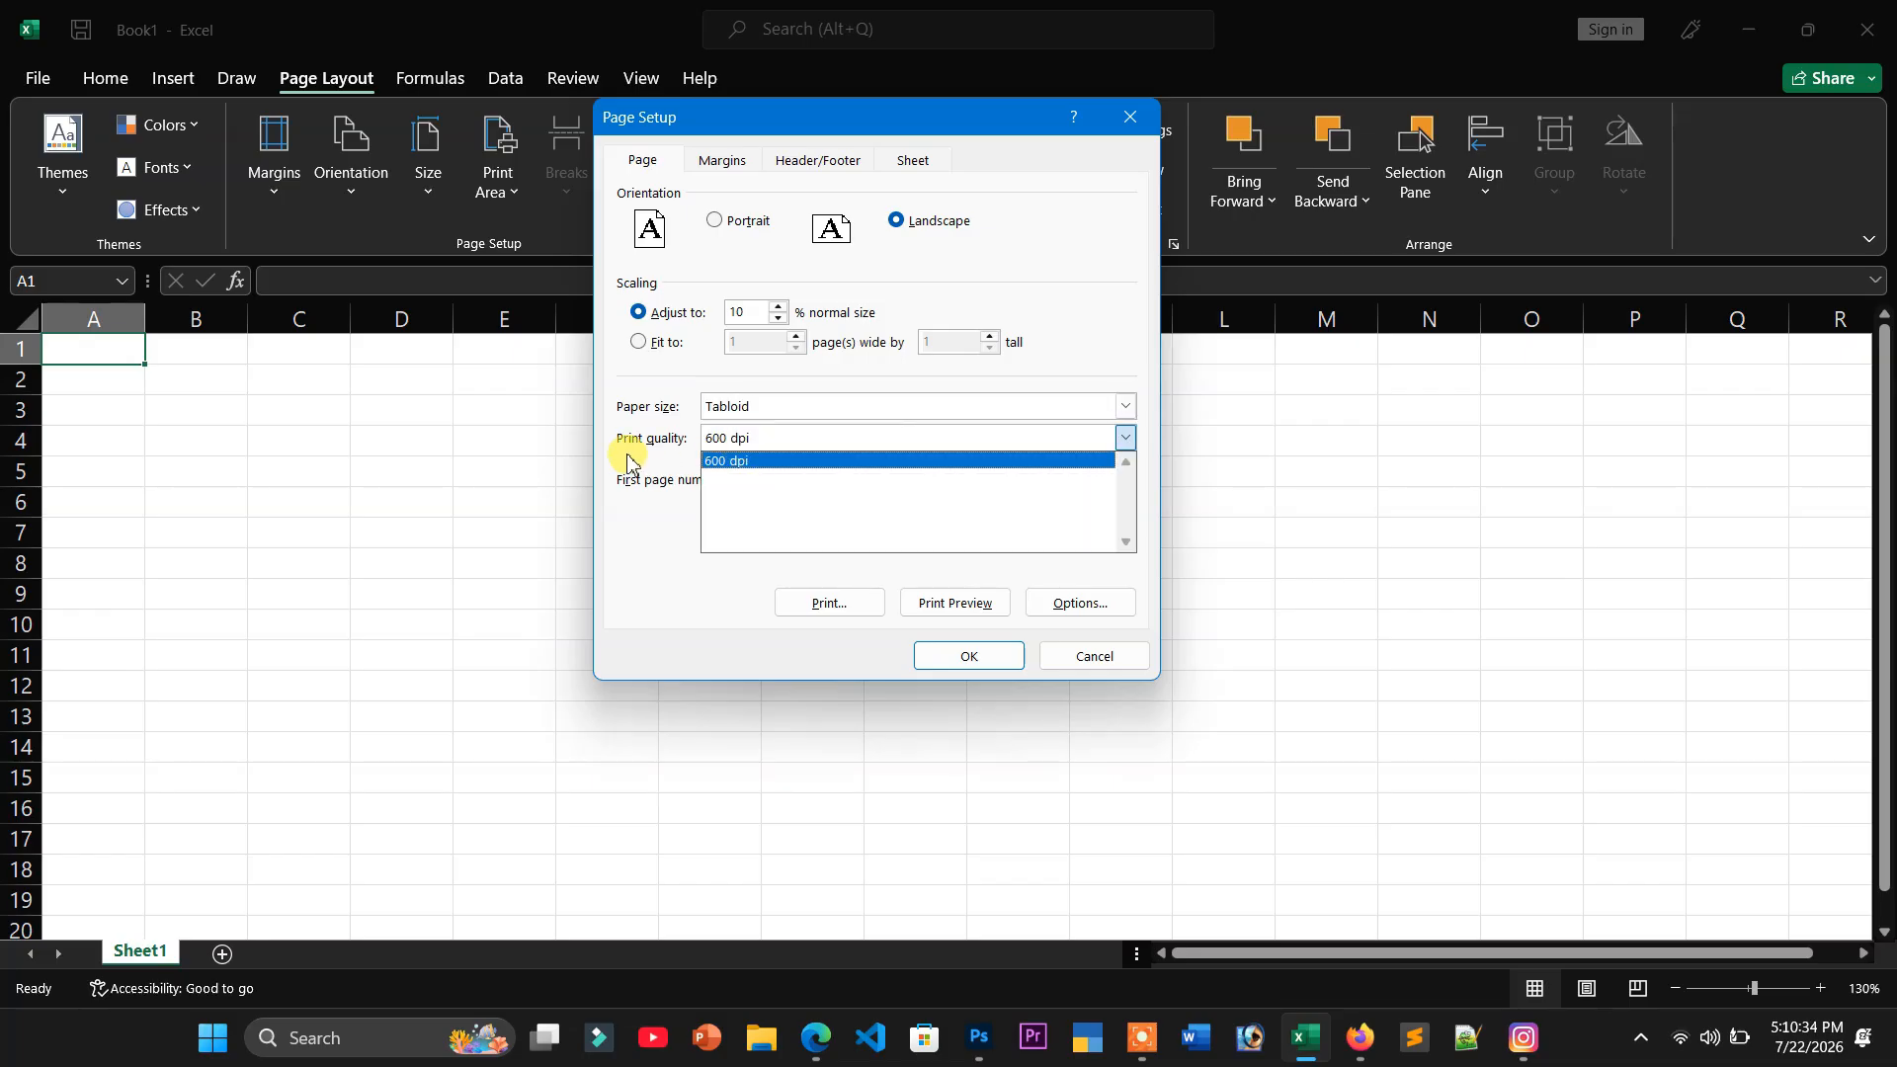
{"action": "left_click", "coordinate": [805, 462]}
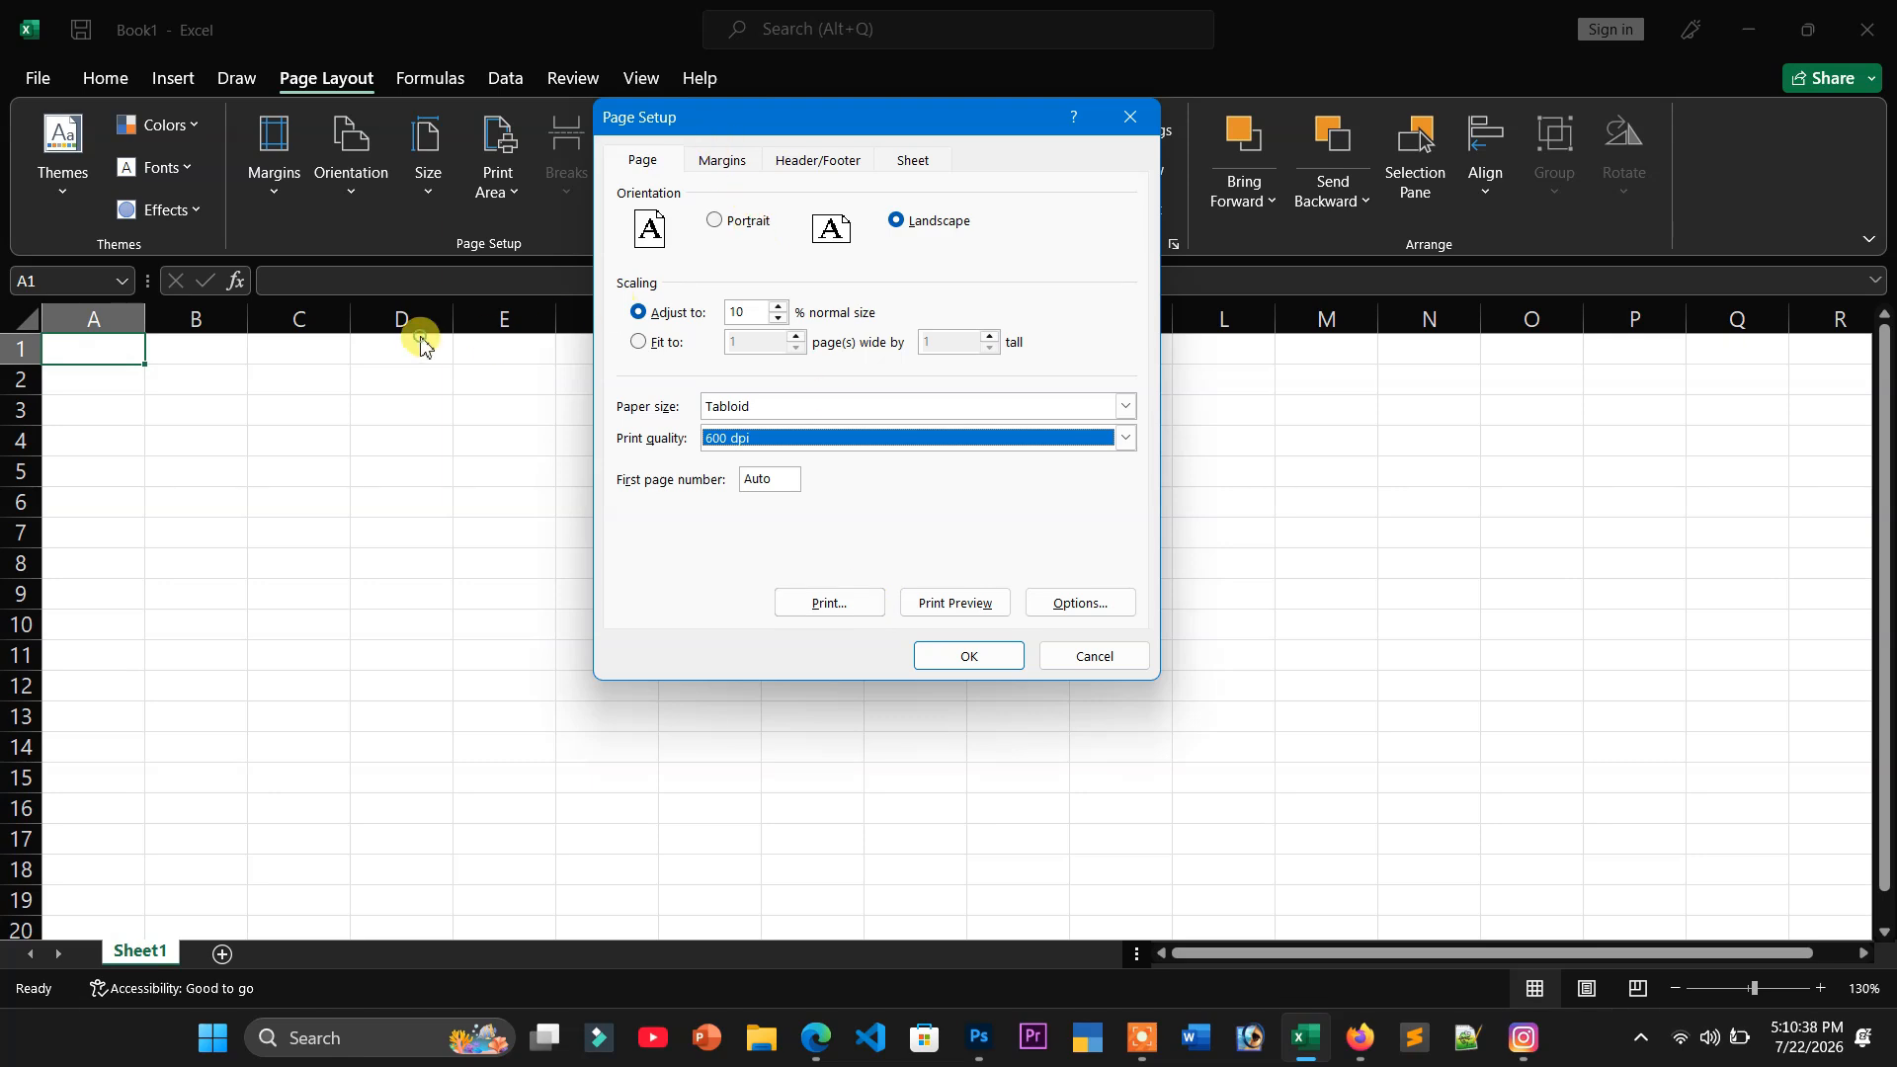
{"action": "key", "text": "Return"}
- Enter the headings Name in cell A1 and Classs in cell A2
{"action": "type", "text": "Name"}
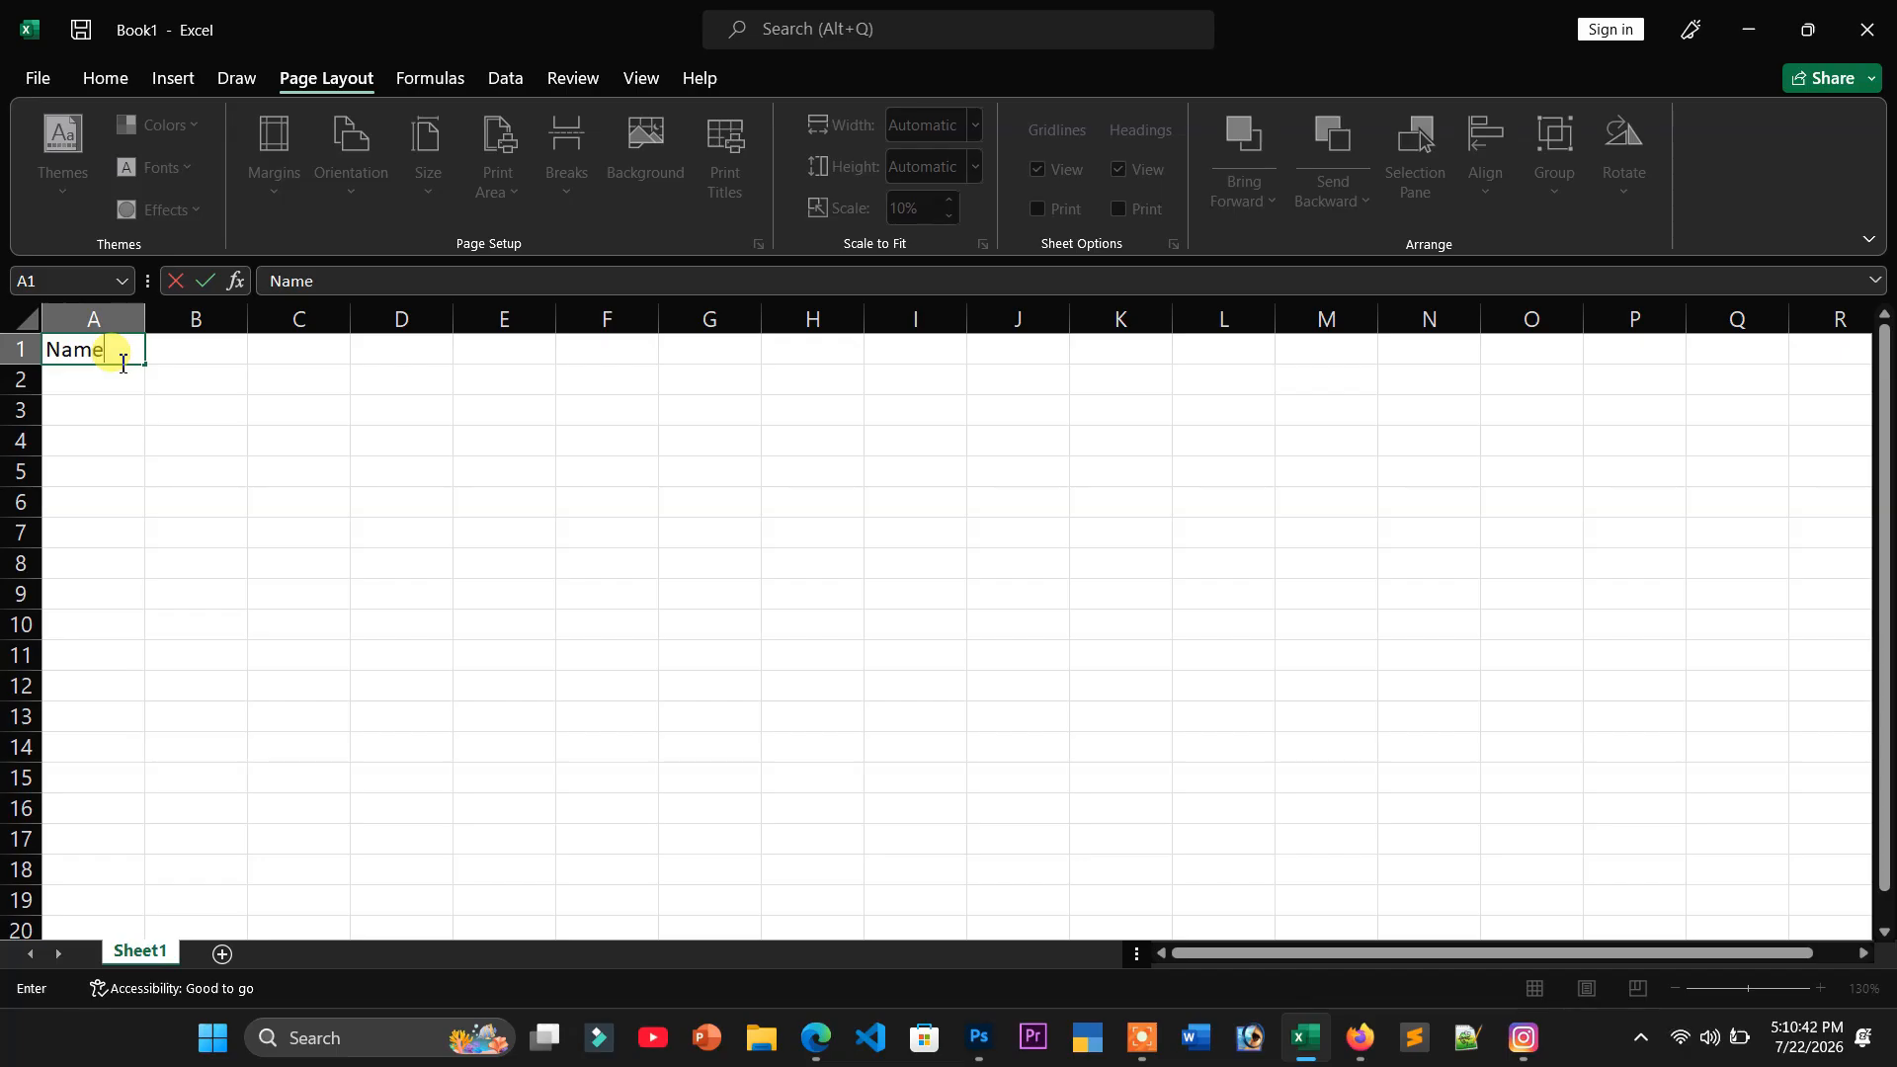
{"action": "key", "text": "Page_Down"}
{"action": "key", "text": "Up"}
{"action": "key", "text": "Up"}
{"action": "key", "text": "Up"}
{"action": "key", "text": "Up"}
{"action": "key", "text": "Up"}
{"action": "key", "text": "Up"}
{"action": "key", "text": "Up"}
{"action": "key", "text": "ctrl+Home"}
{"action": "key", "text": "Down"}
{"action": "type", "text": "Cla"}
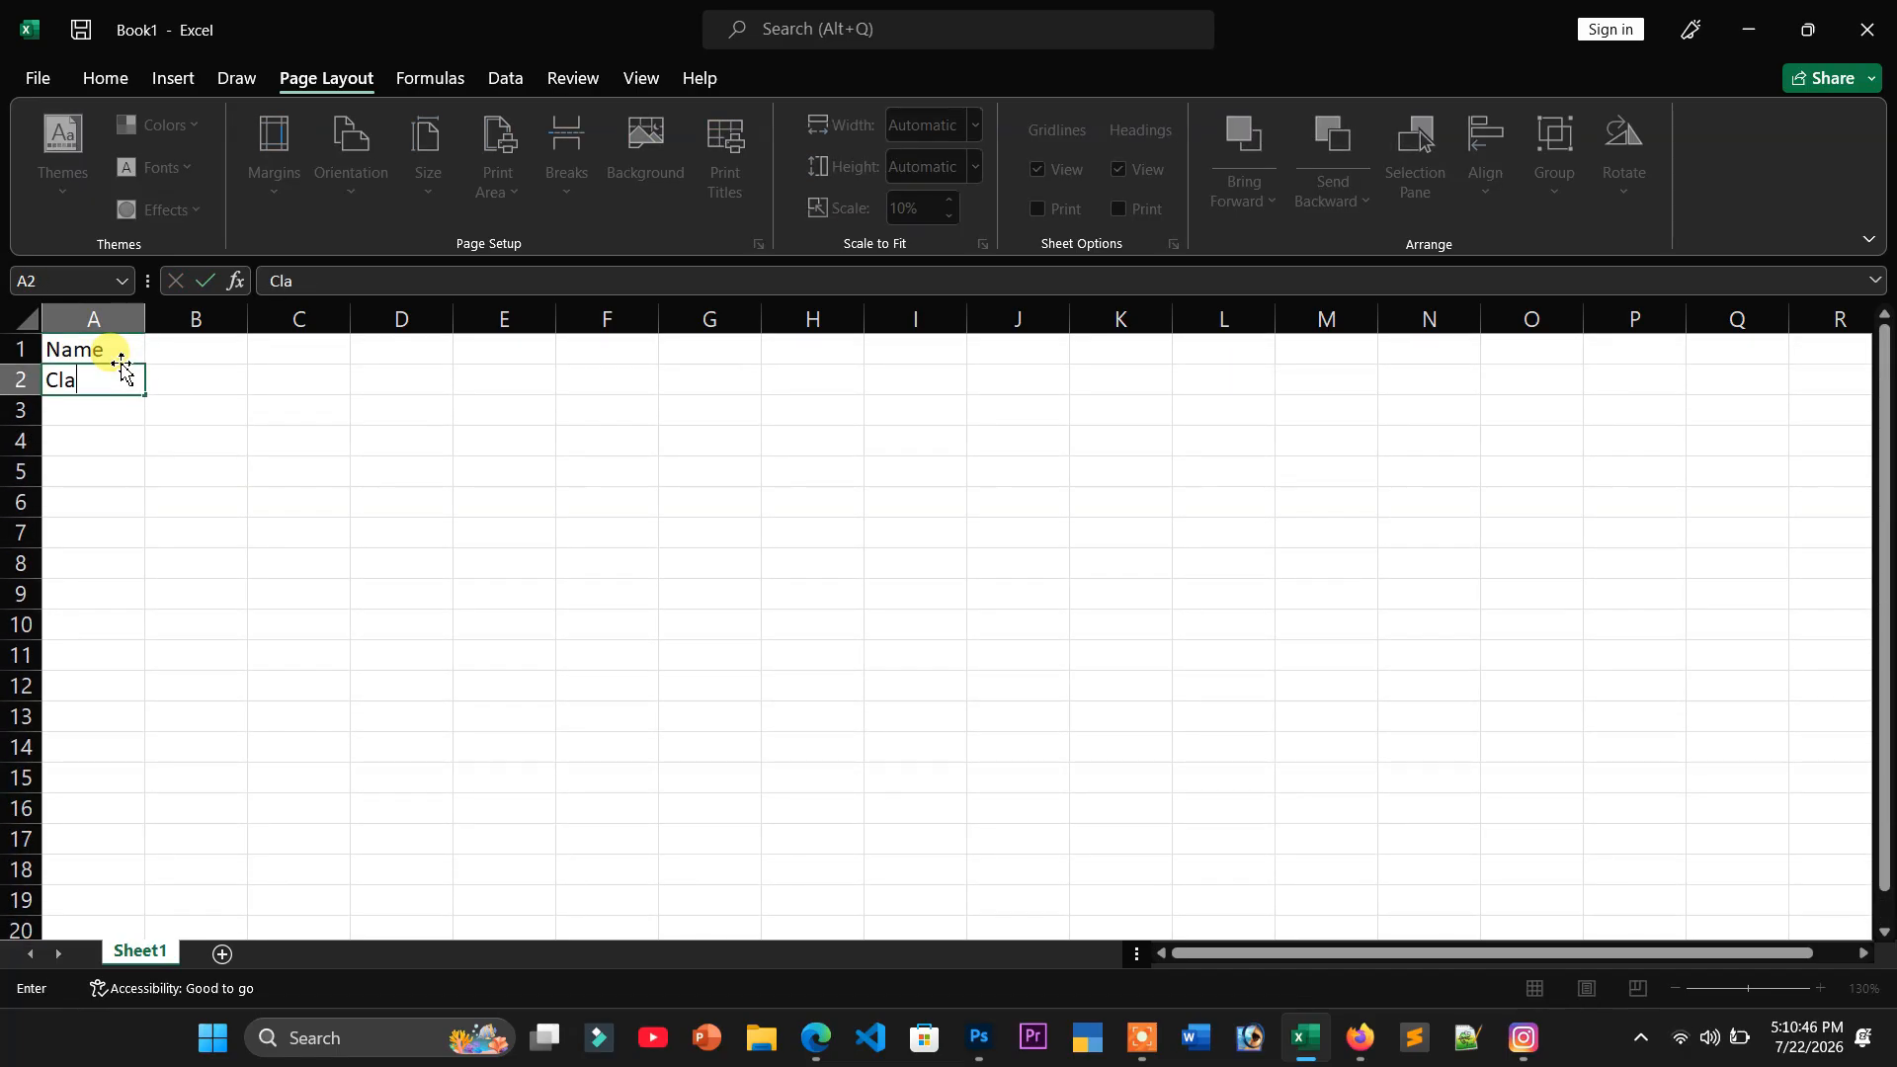
- Enter a person's first name in cell A3
{"action": "key", "text": "Up"}
{"action": "key", "text": "Down"}
{"action": "key", "text": "Down"}
{"action": "type", "text": "A"}
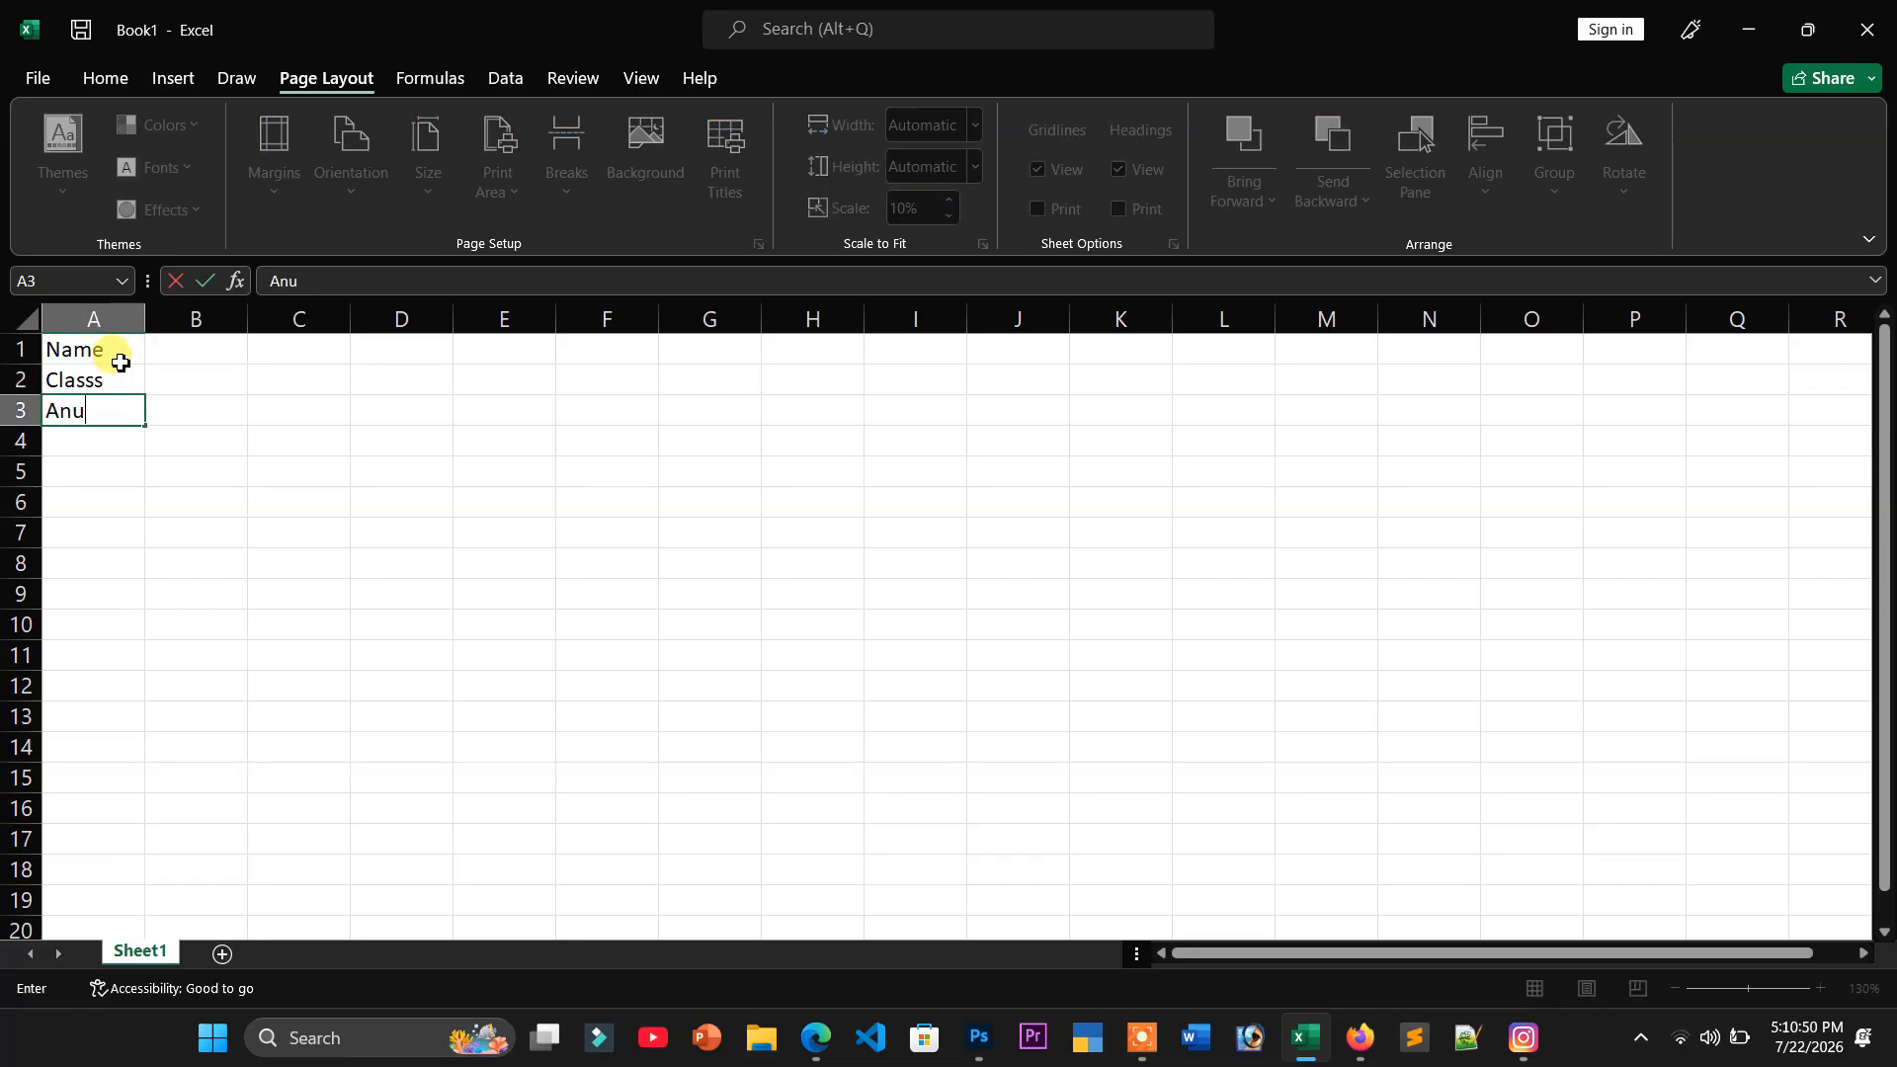
{"action": "type", "text": "nushka"}
{"action": "key", "text": "Return"}
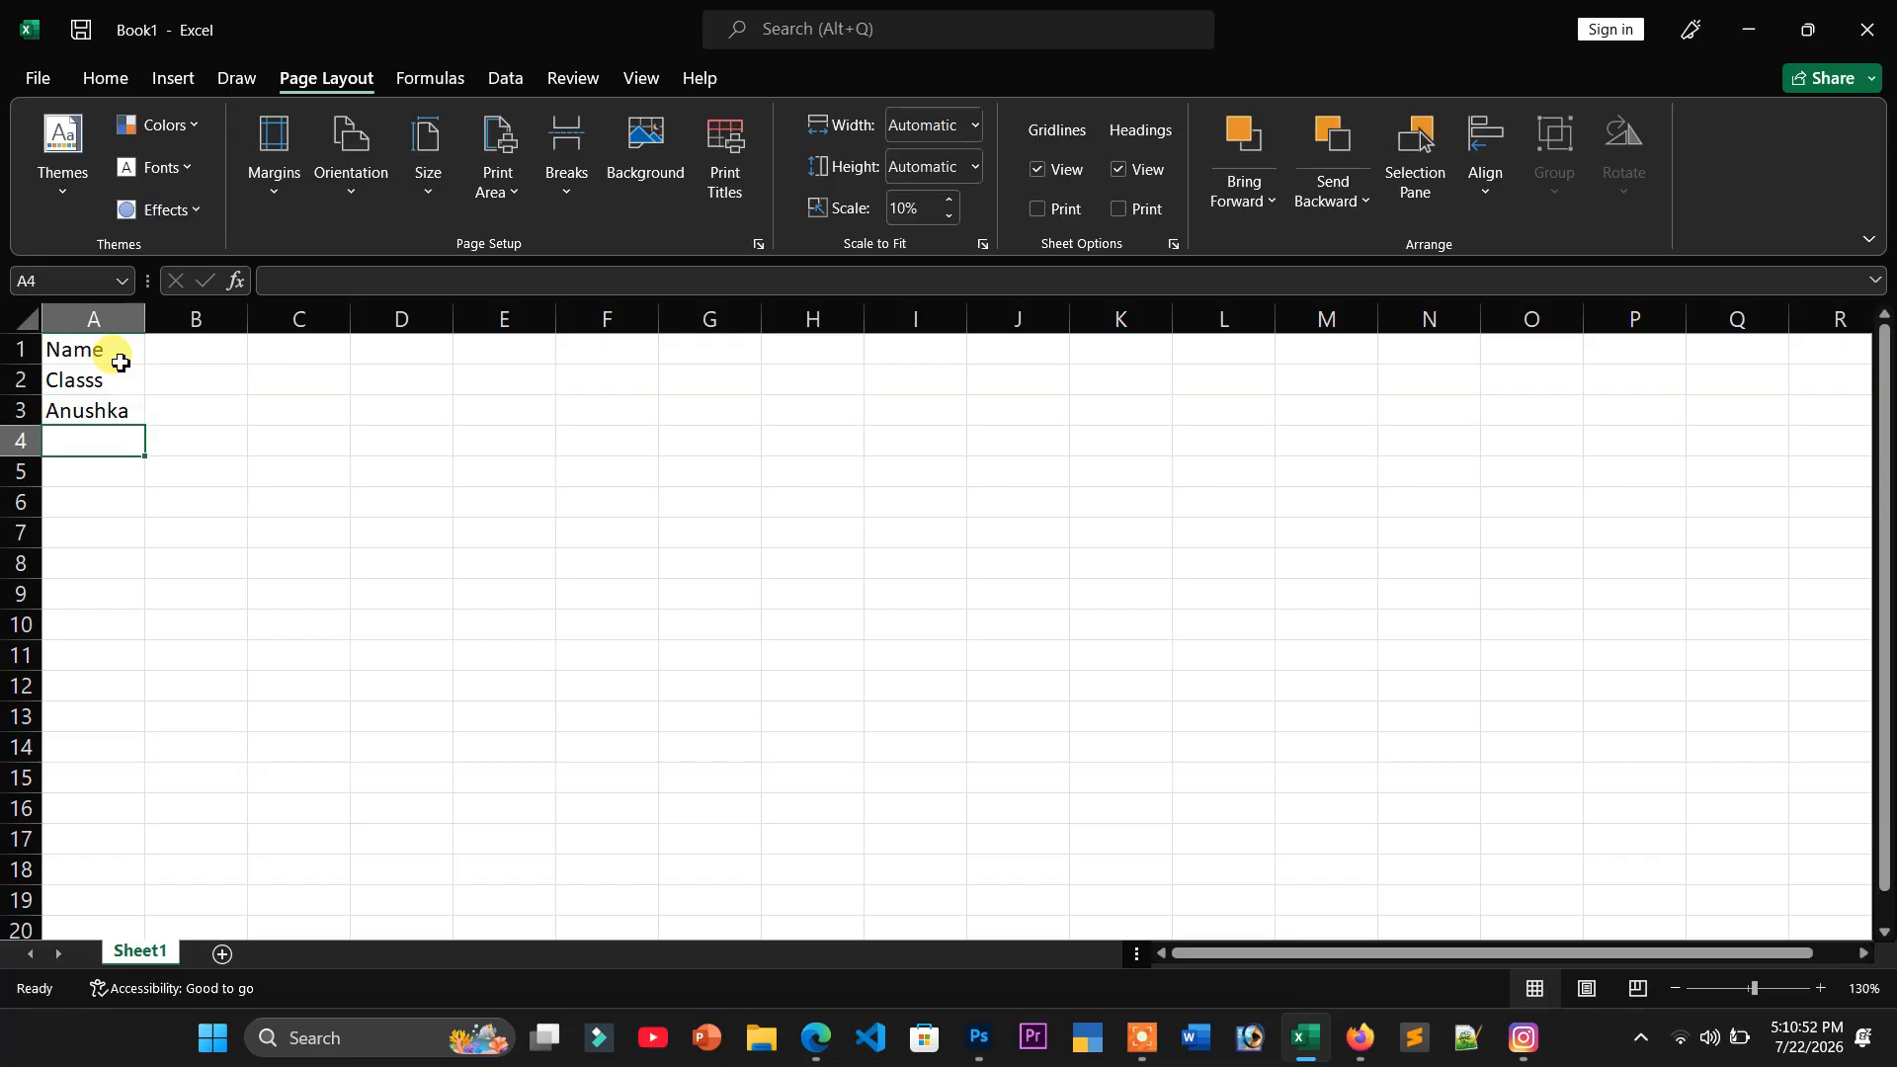
- Preview the printout of the filled sheet, check its page, and return to the worksheet
{"action": "left_click", "coordinate": [117, 359]}
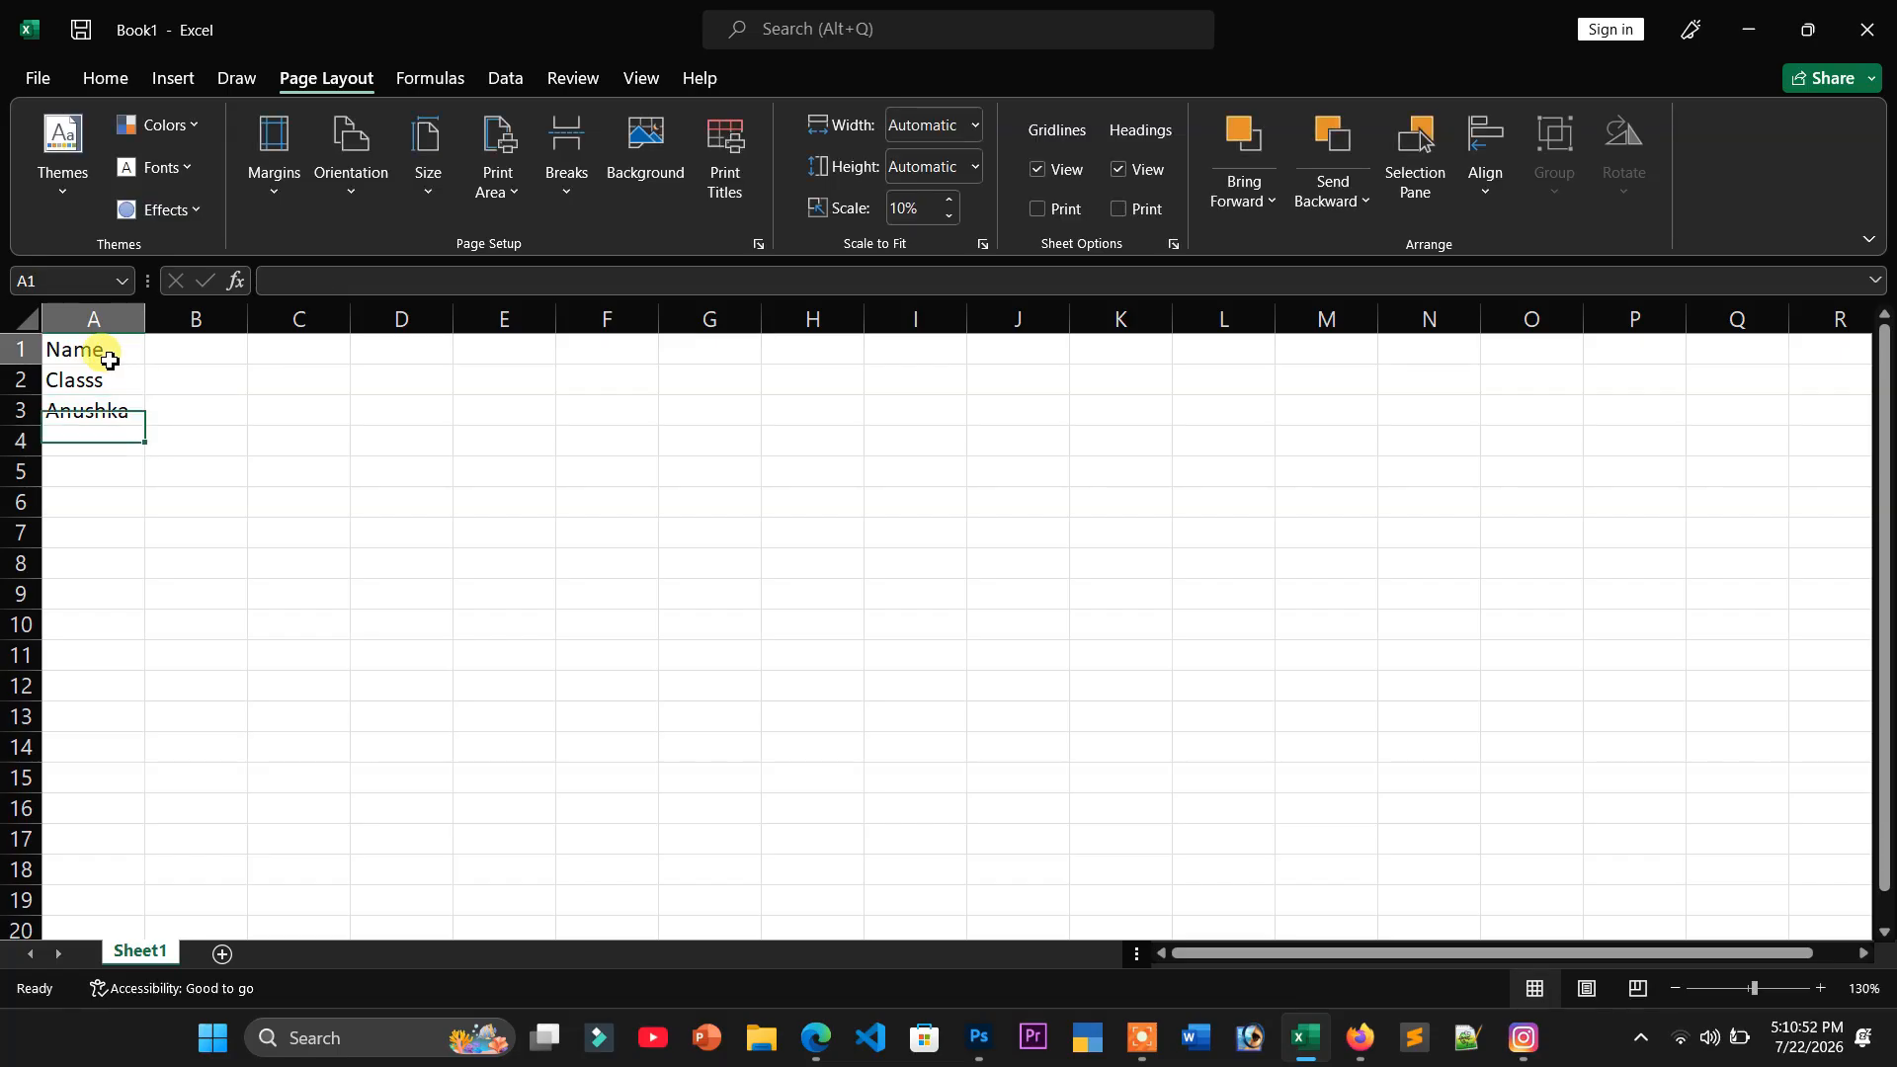
{"action": "left_click", "coordinate": [723, 143]}
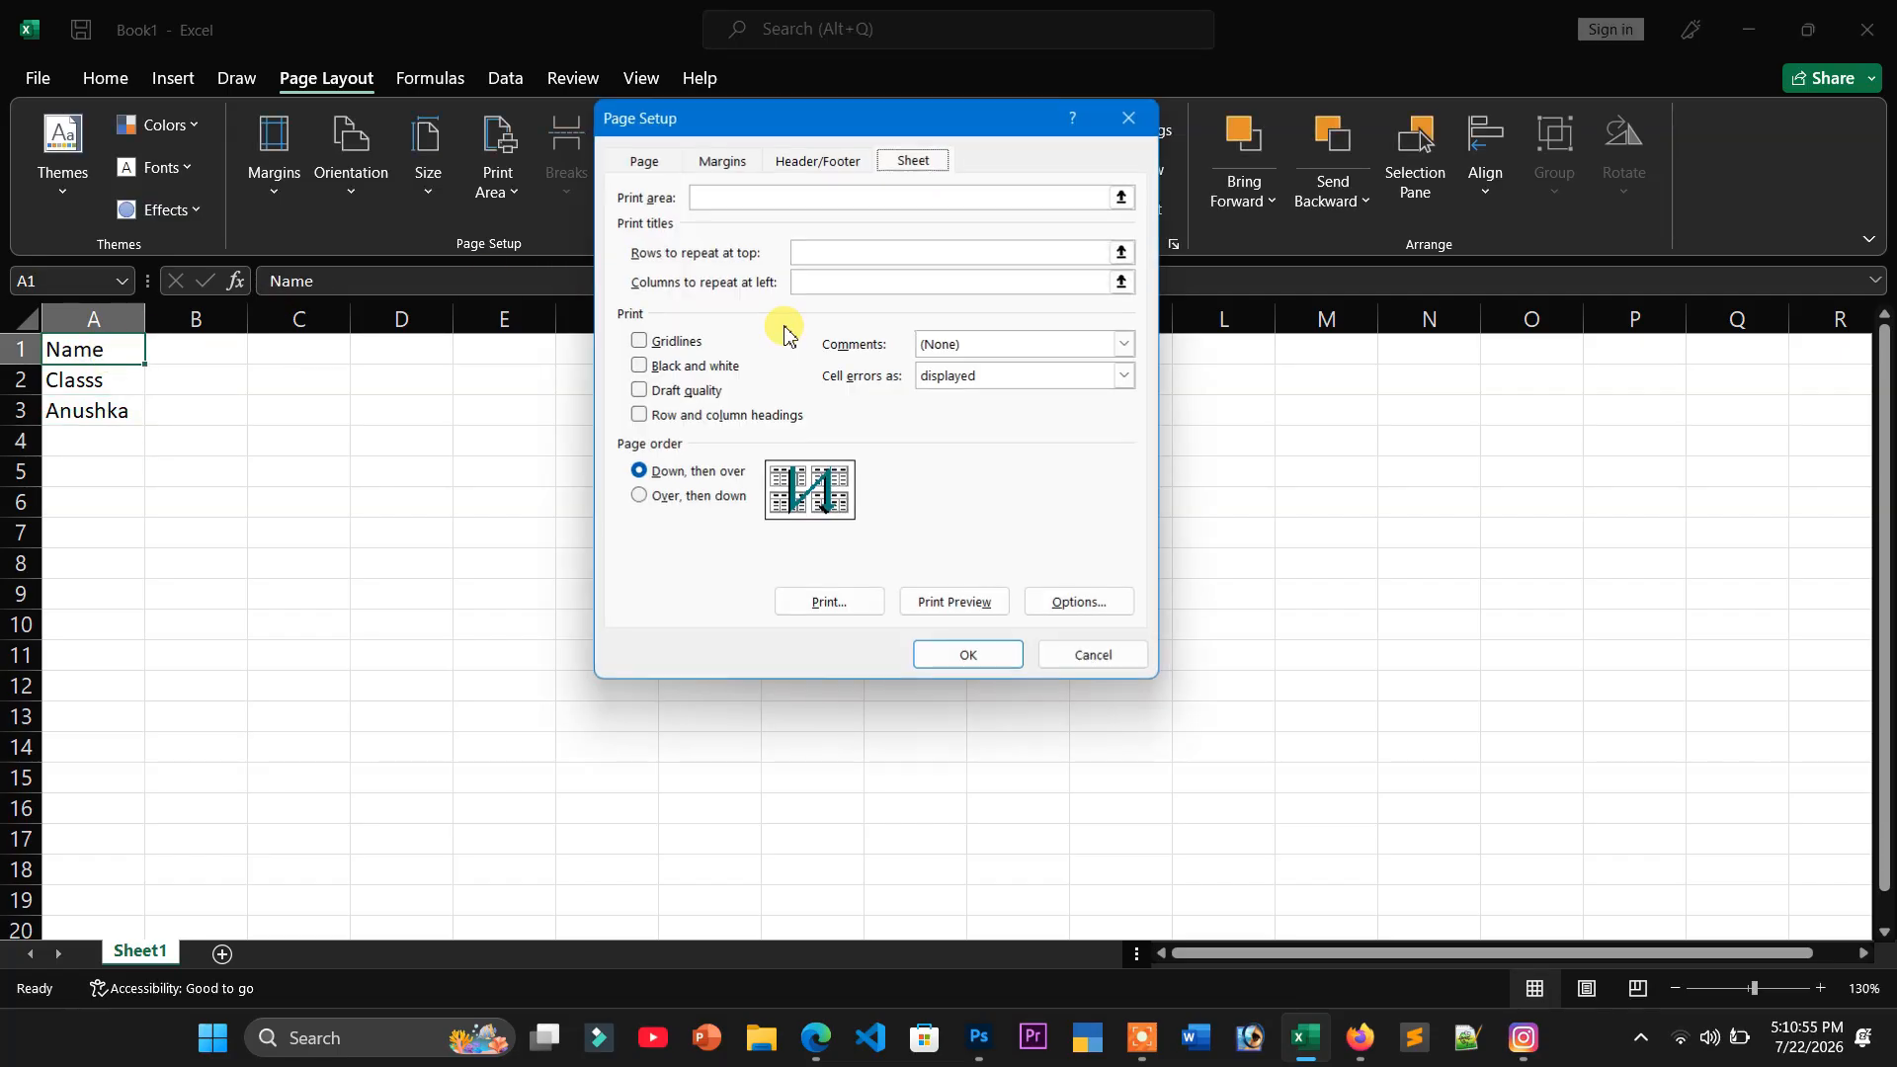
{"action": "left_click", "coordinate": [651, 164]}
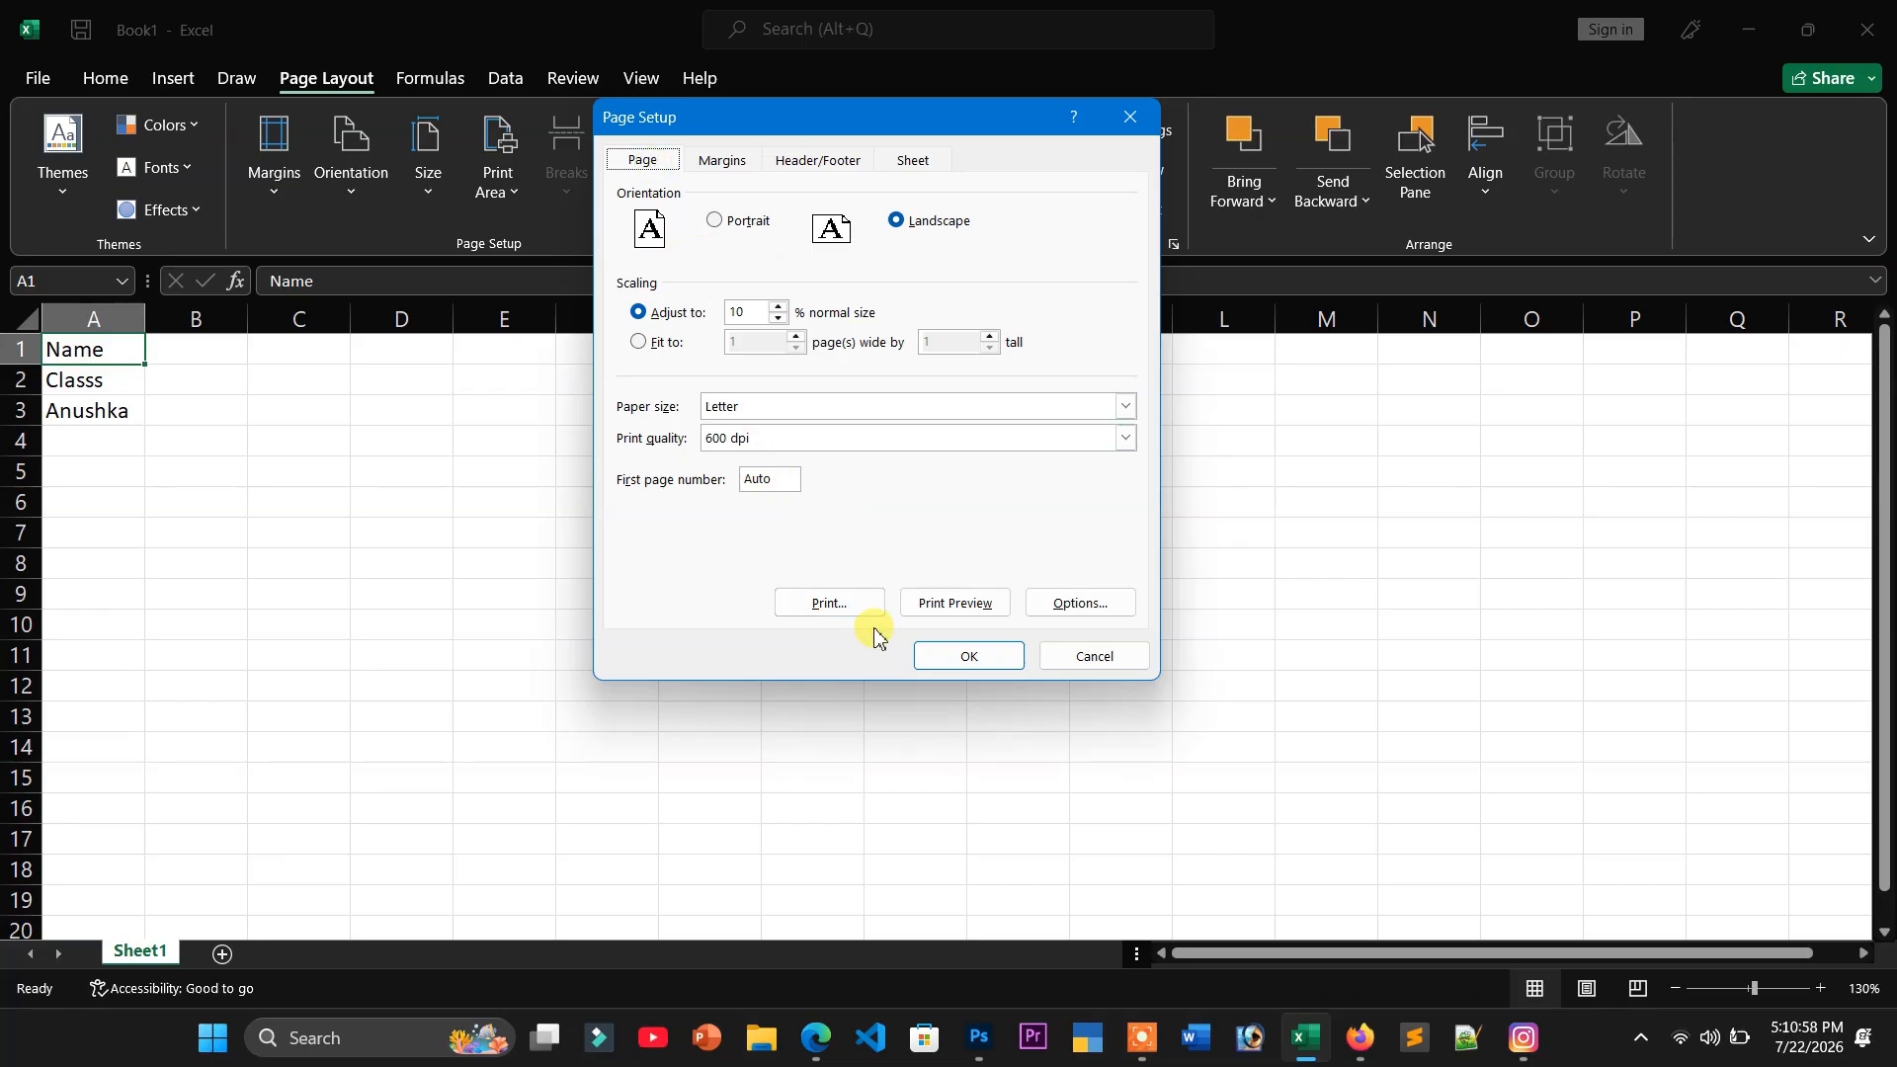
{"action": "left_click", "coordinate": [847, 600]}
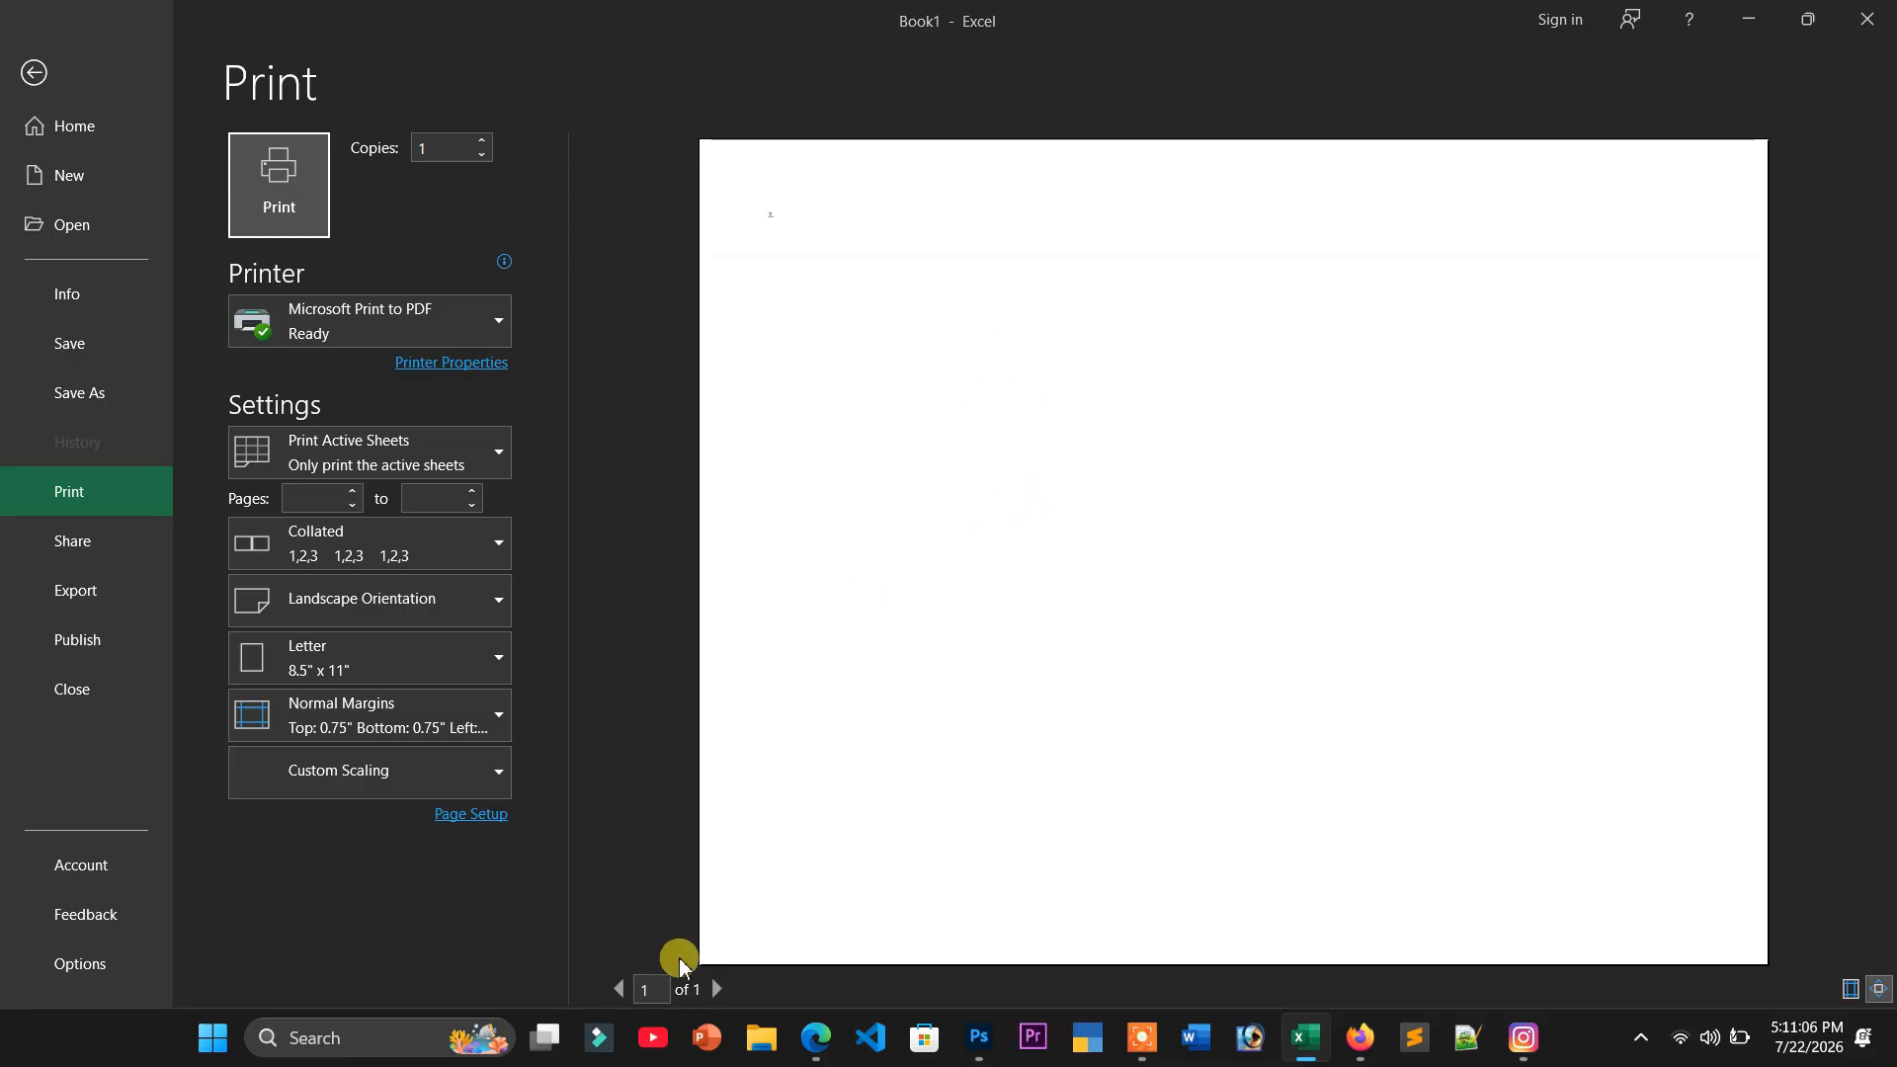
{"action": "left_click", "coordinate": [623, 999]}
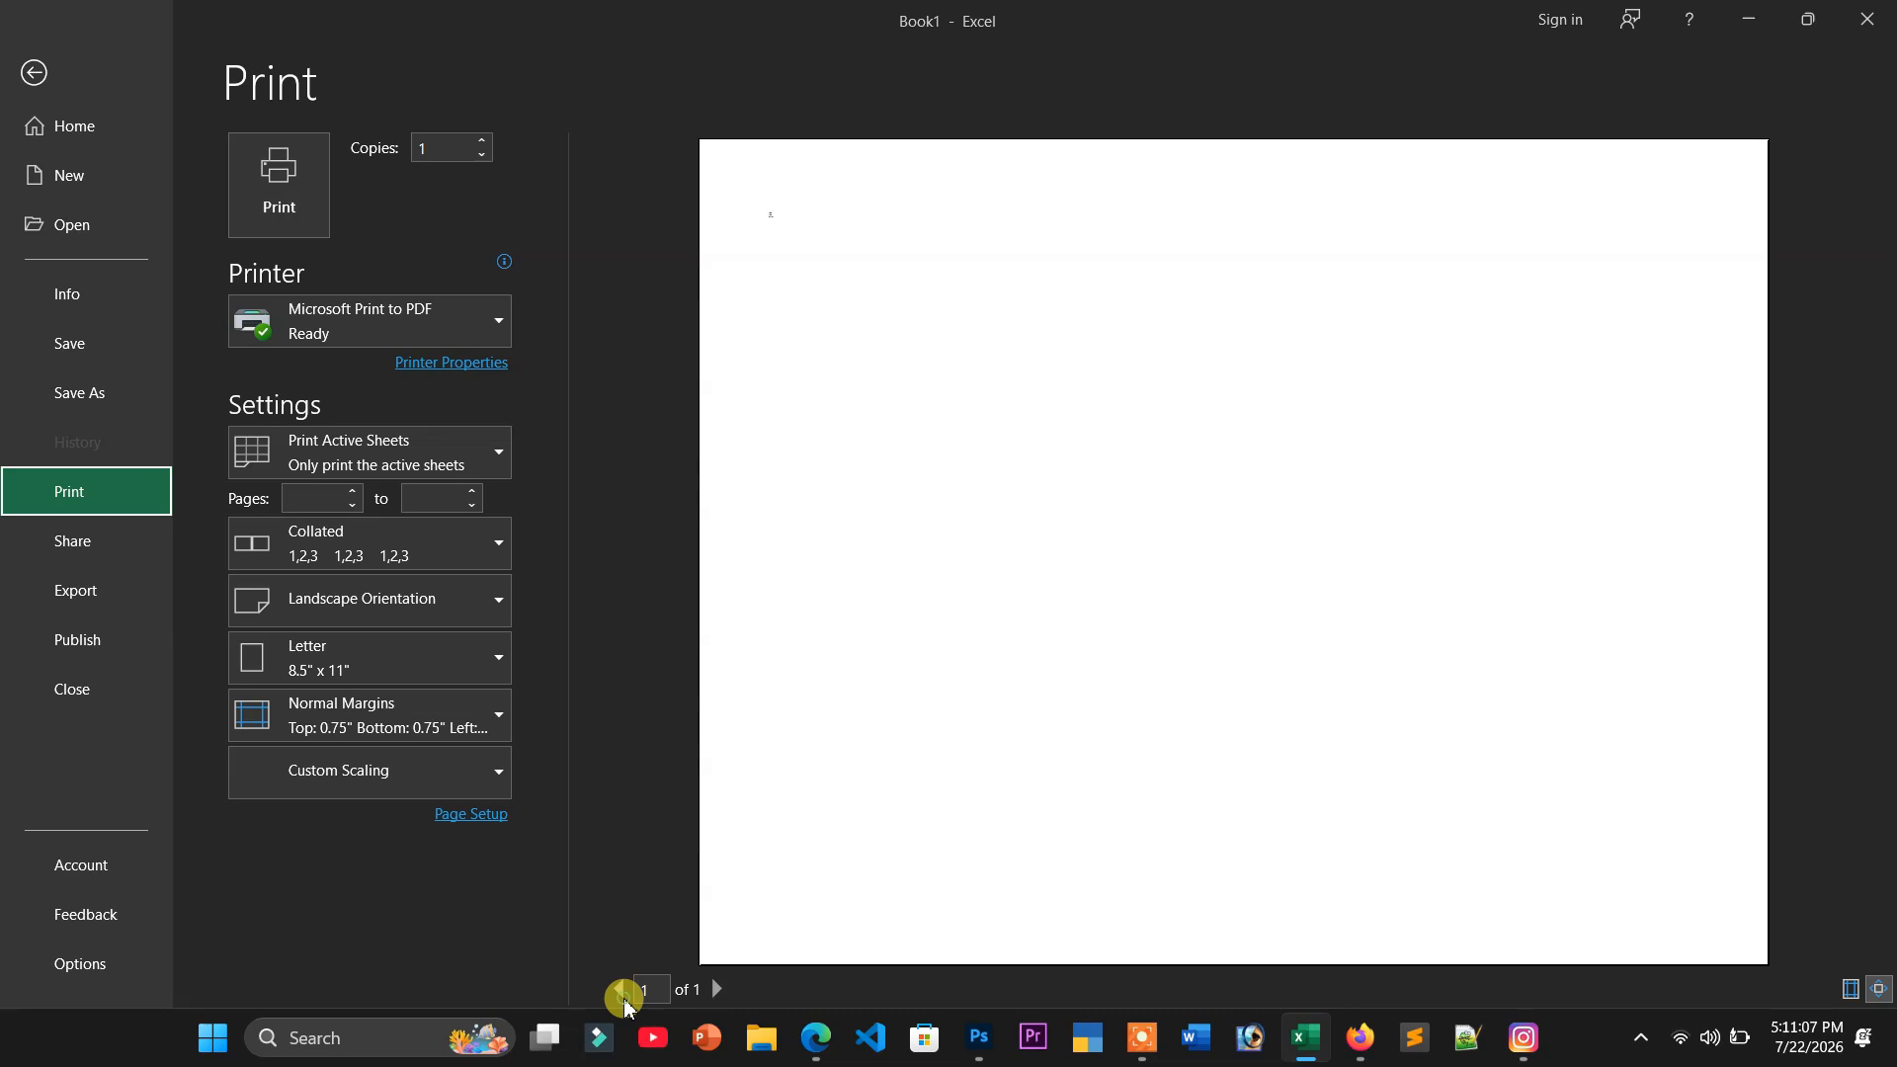
{"action": "left_click", "coordinate": [739, 252]}
{"action": "left_click", "coordinate": [804, 195]}
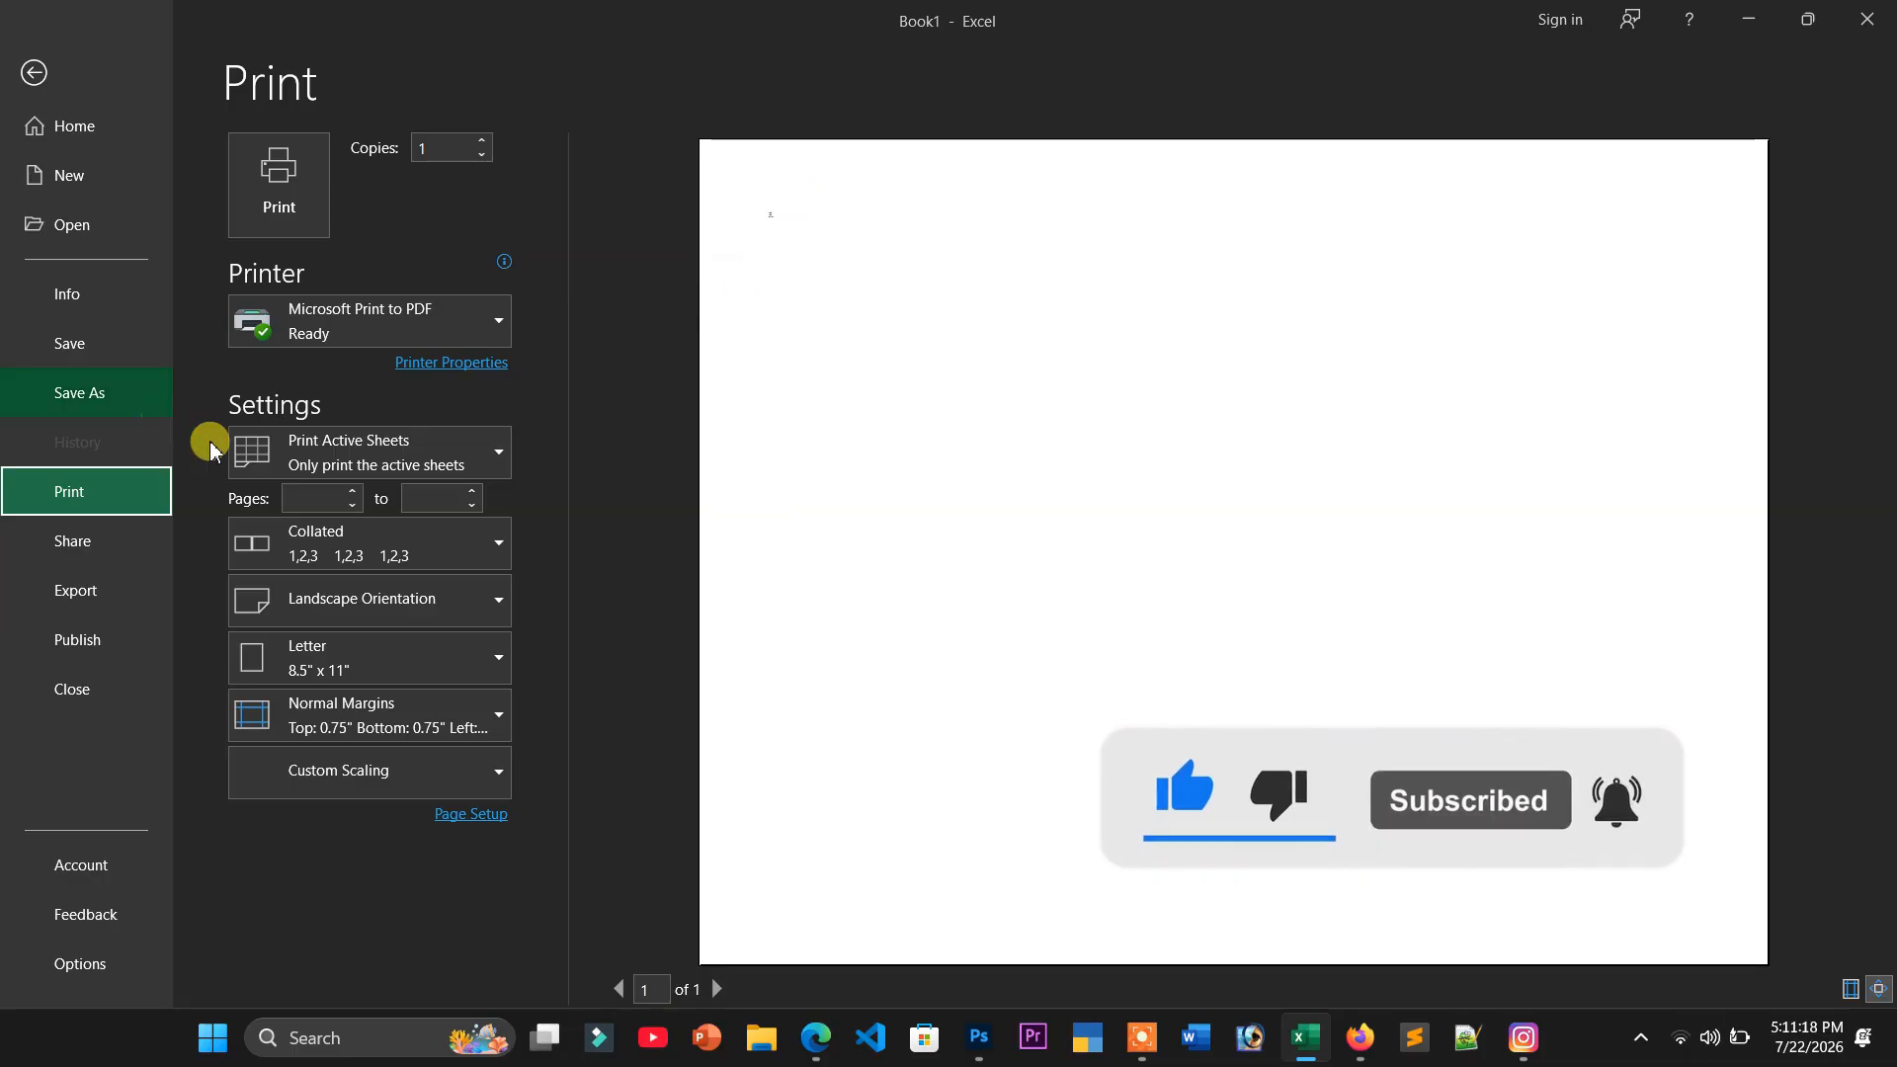
{"action": "left_click", "coordinate": [32, 74]}
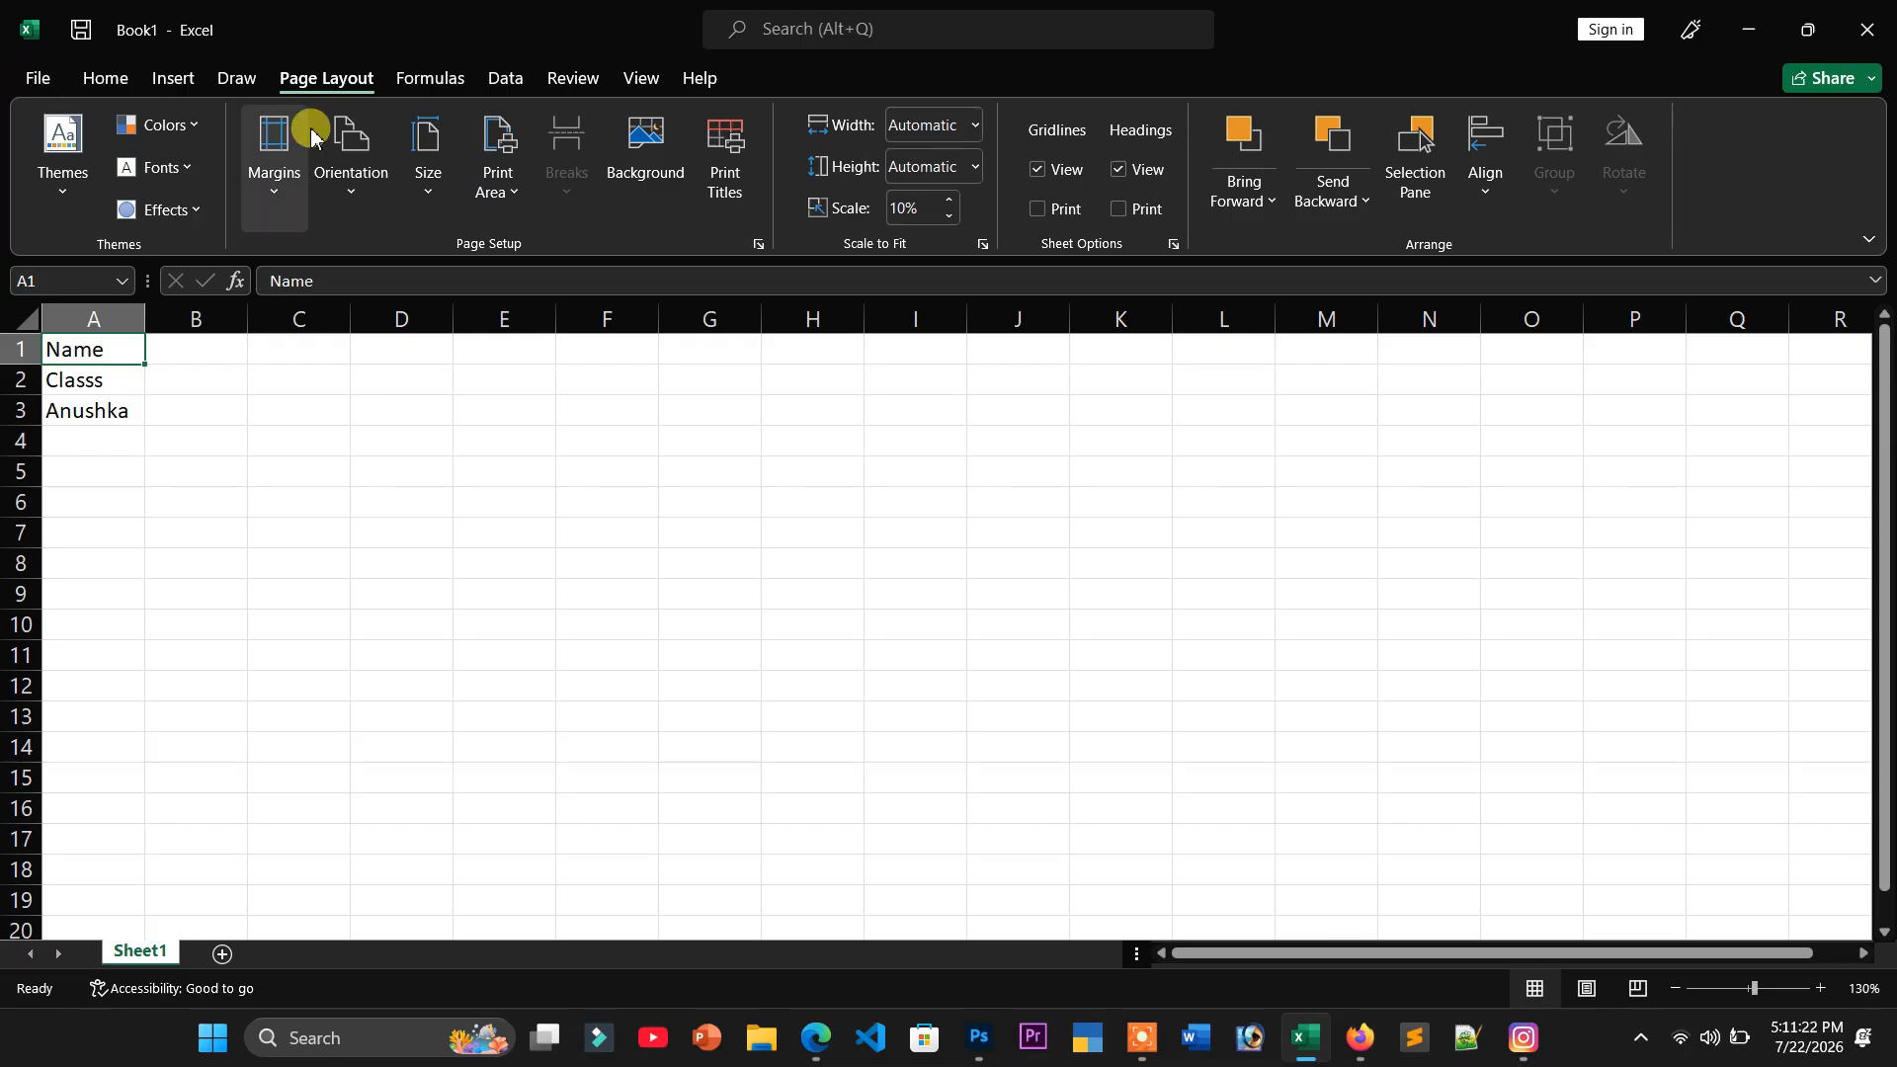
- Set the print scaling to 65% of normal size and check the result in the print preview
{"action": "left_click", "coordinate": [362, 197]}
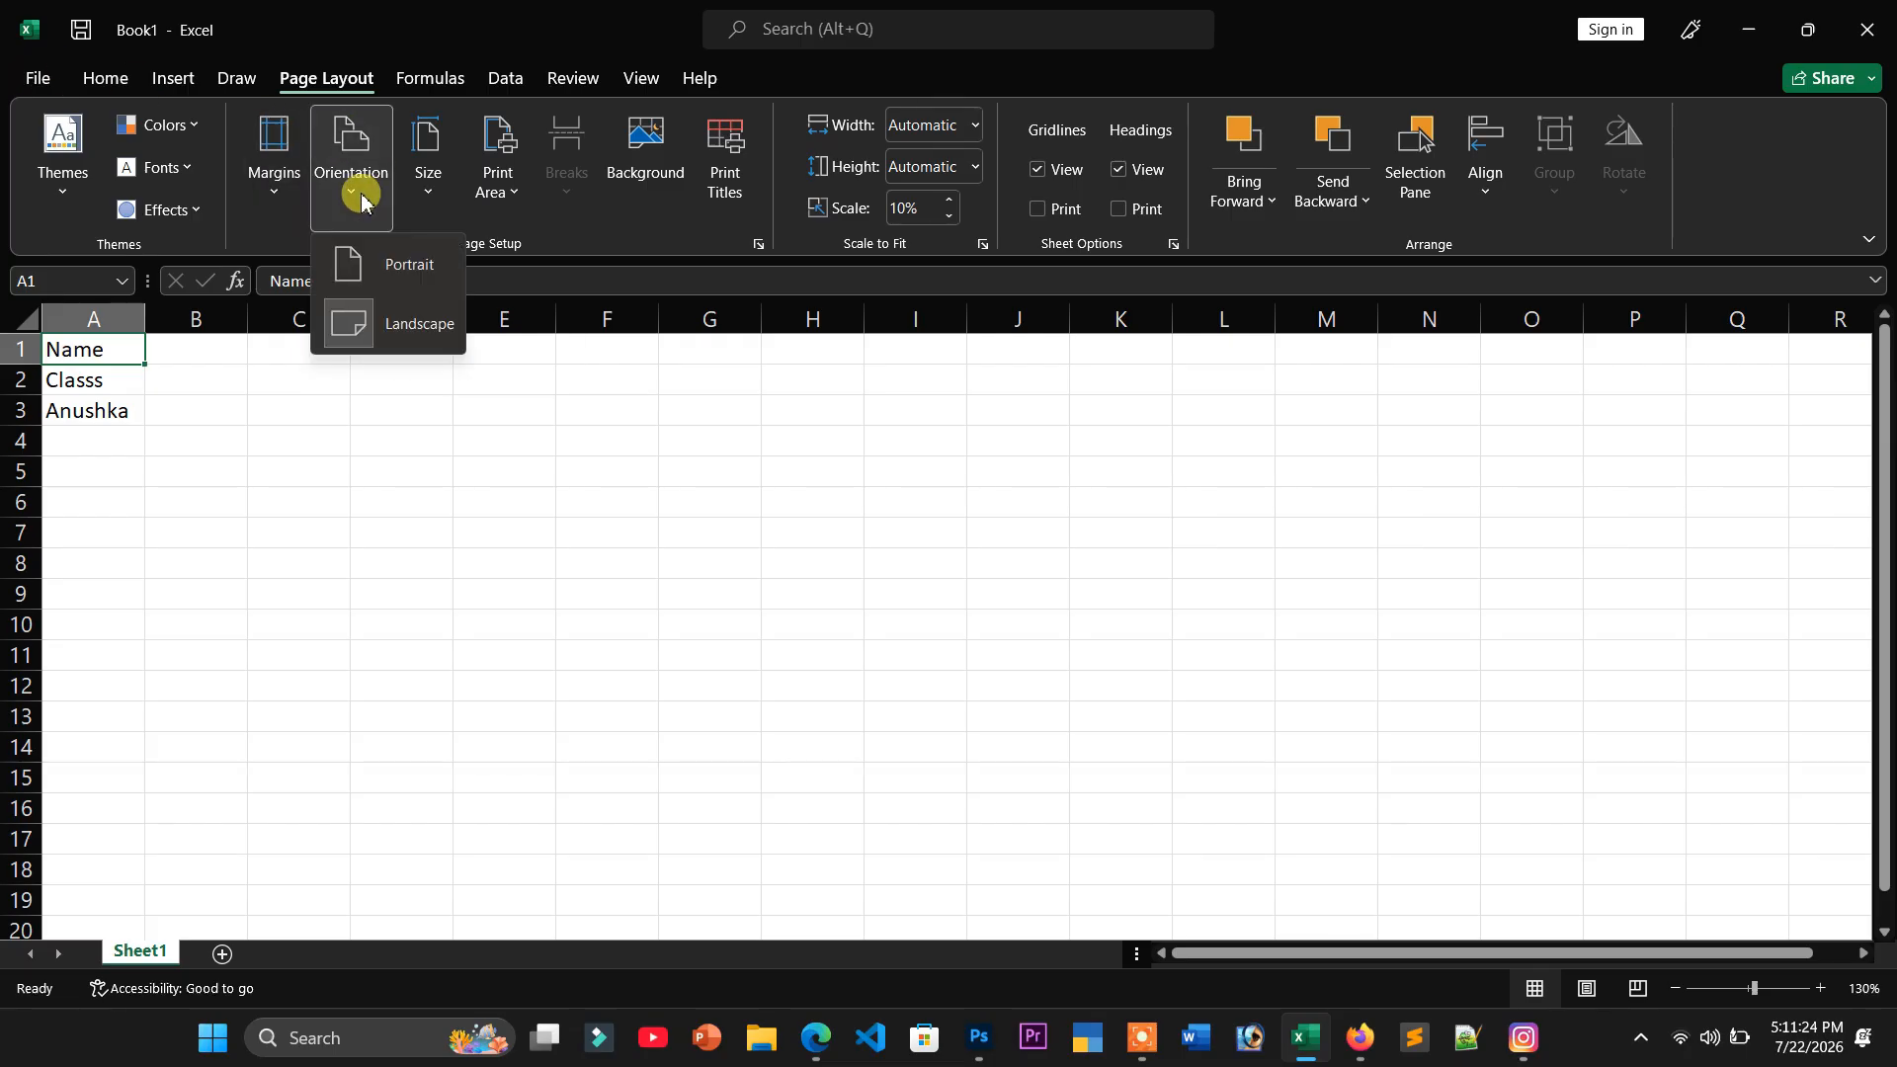
{"action": "left_click", "coordinate": [725, 178]}
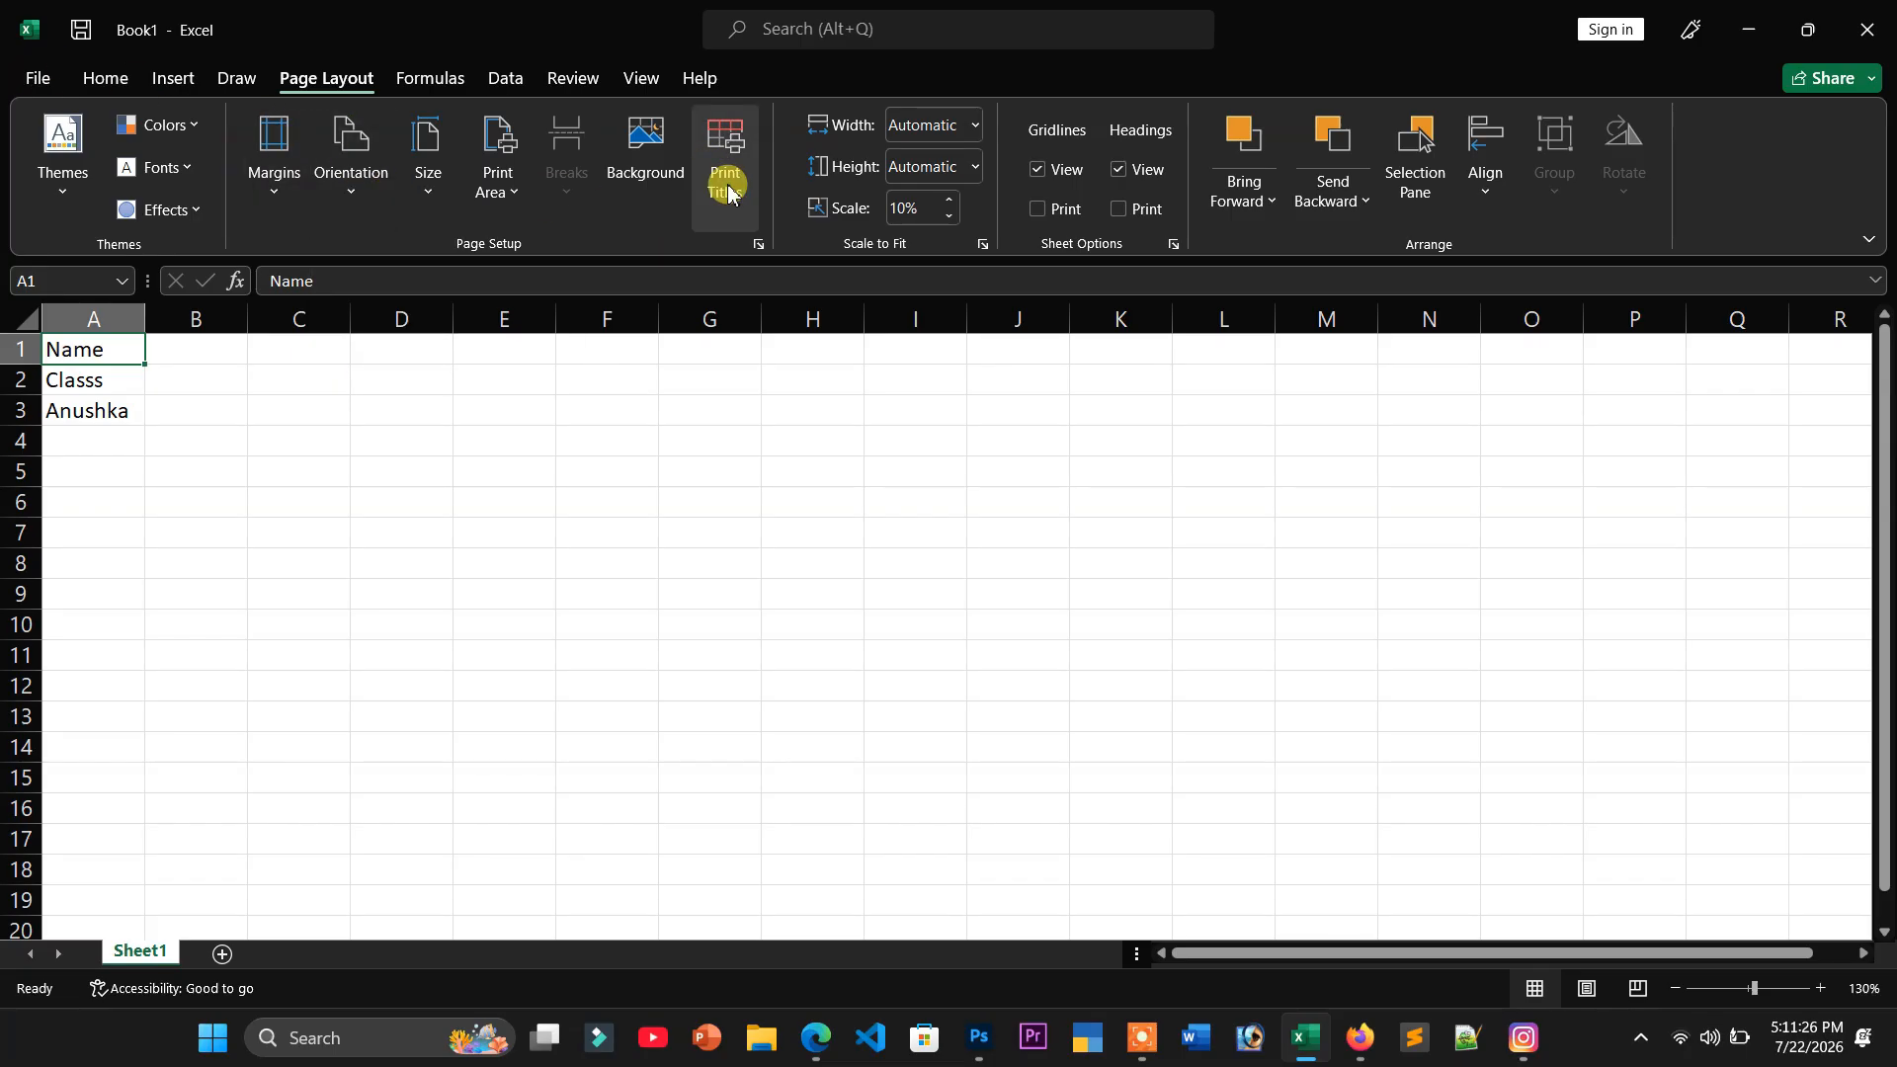
{"action": "left_click", "coordinate": [637, 160]}
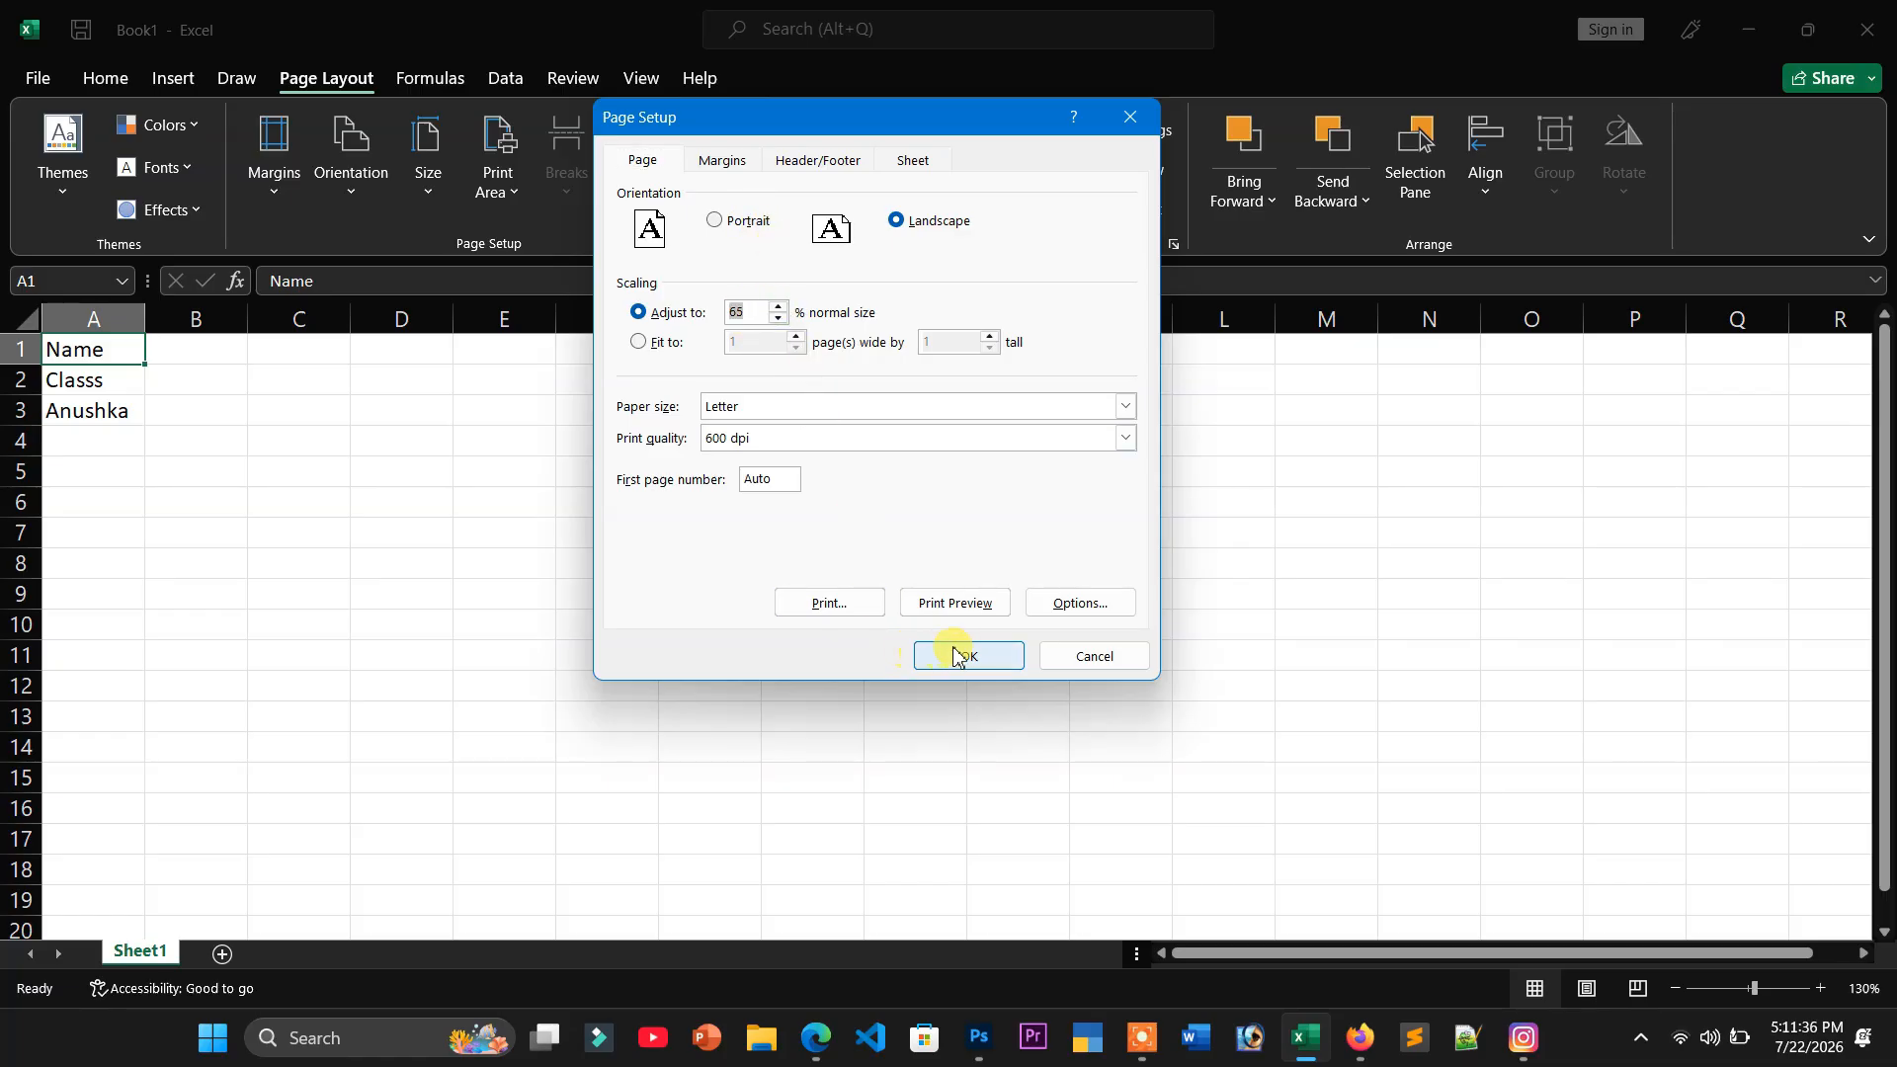
{"action": "left_click", "coordinate": [911, 603]}
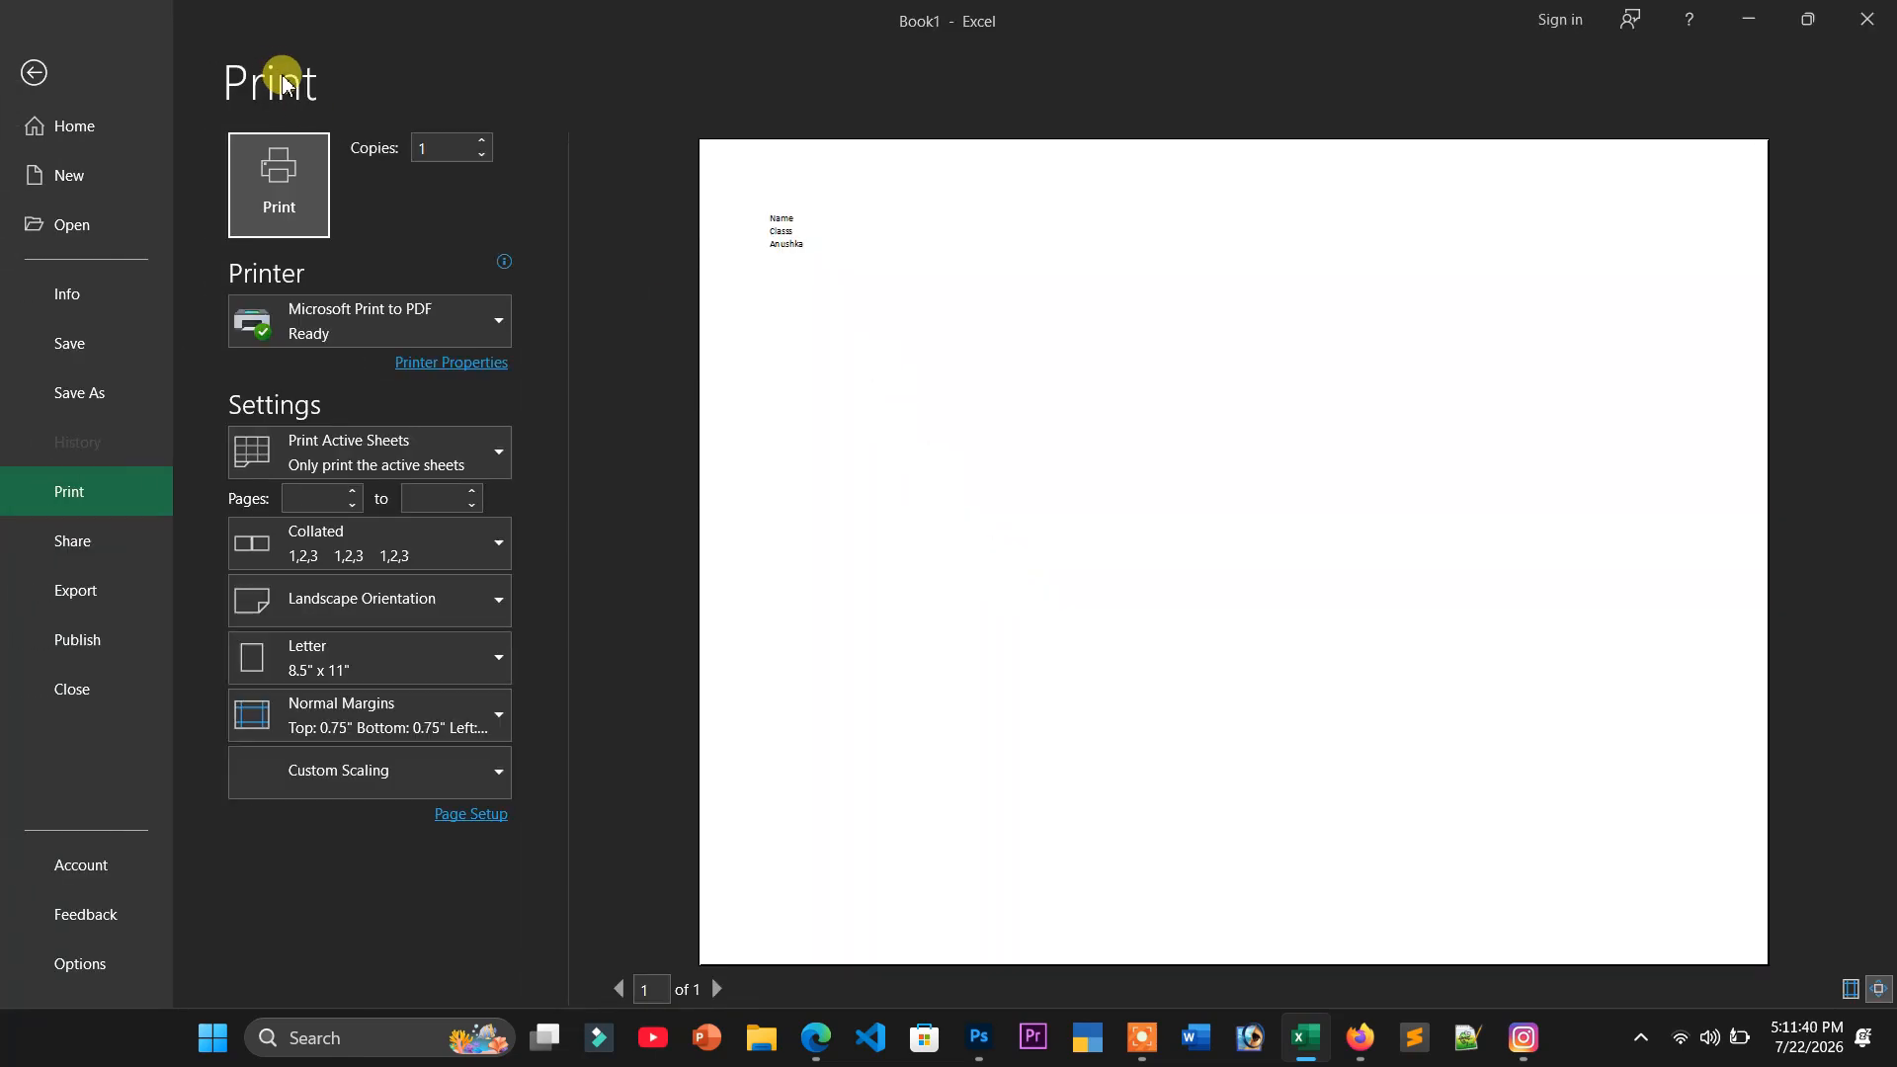
{"action": "left_click", "coordinate": [30, 91]}
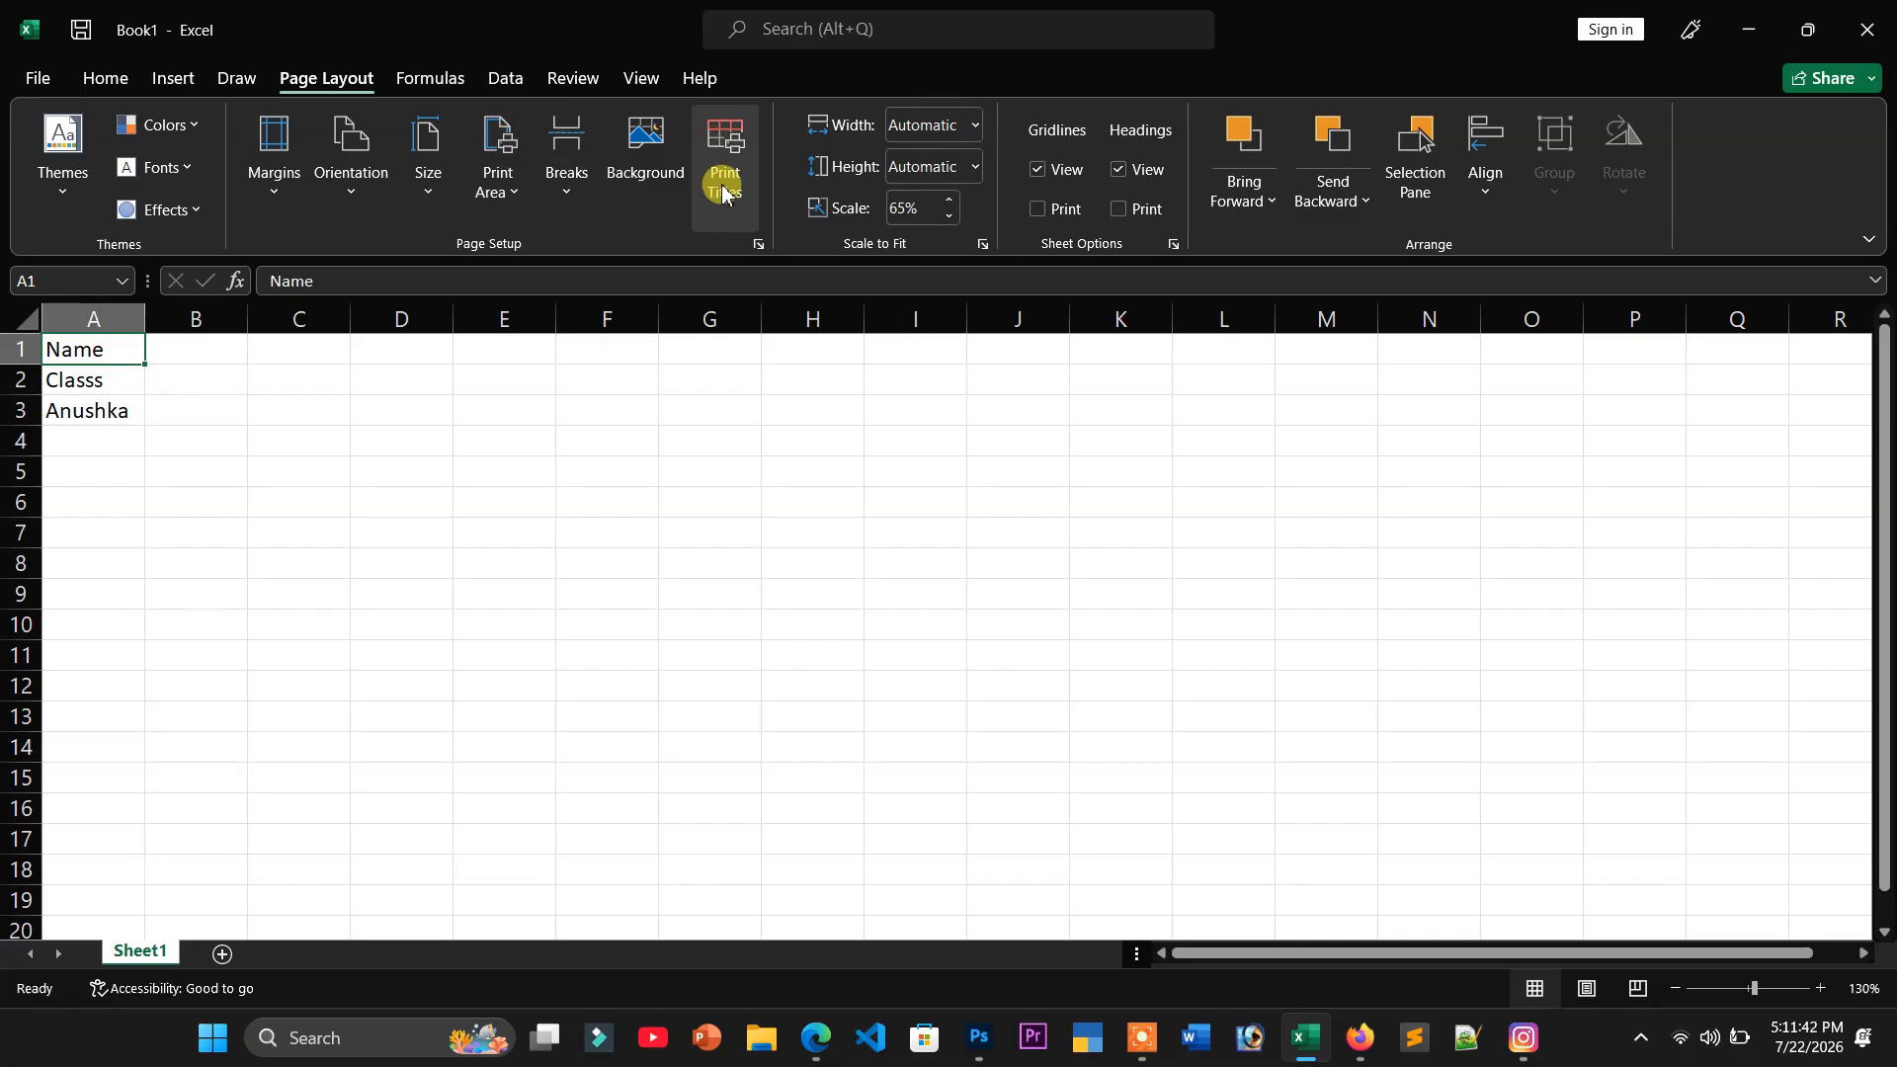
- Set the page margins to top 3, bottom 1.5, left and right 1.95, header 2.75 and footer 1.55 inches
{"action": "left_click", "coordinate": [721, 176]}
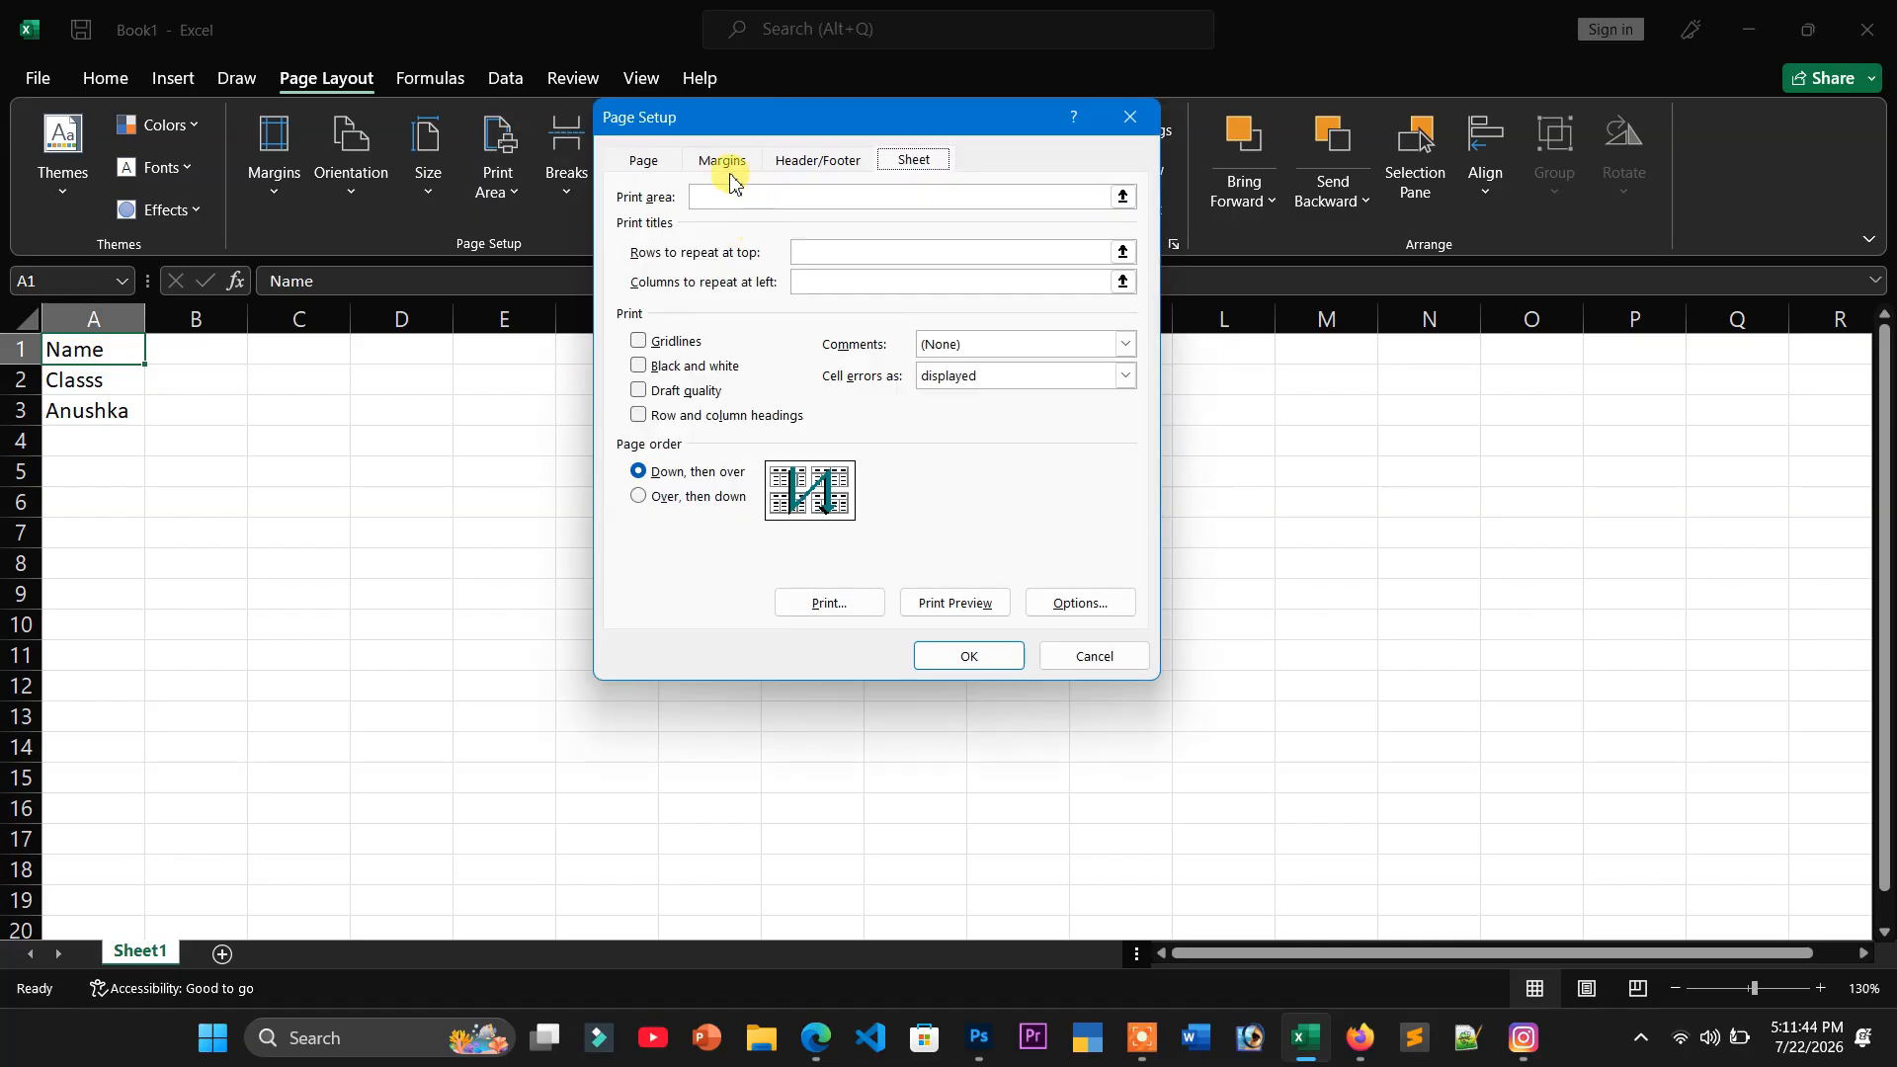
{"action": "left_click", "coordinate": [664, 162]}
{"action": "left_click", "coordinate": [692, 163]}
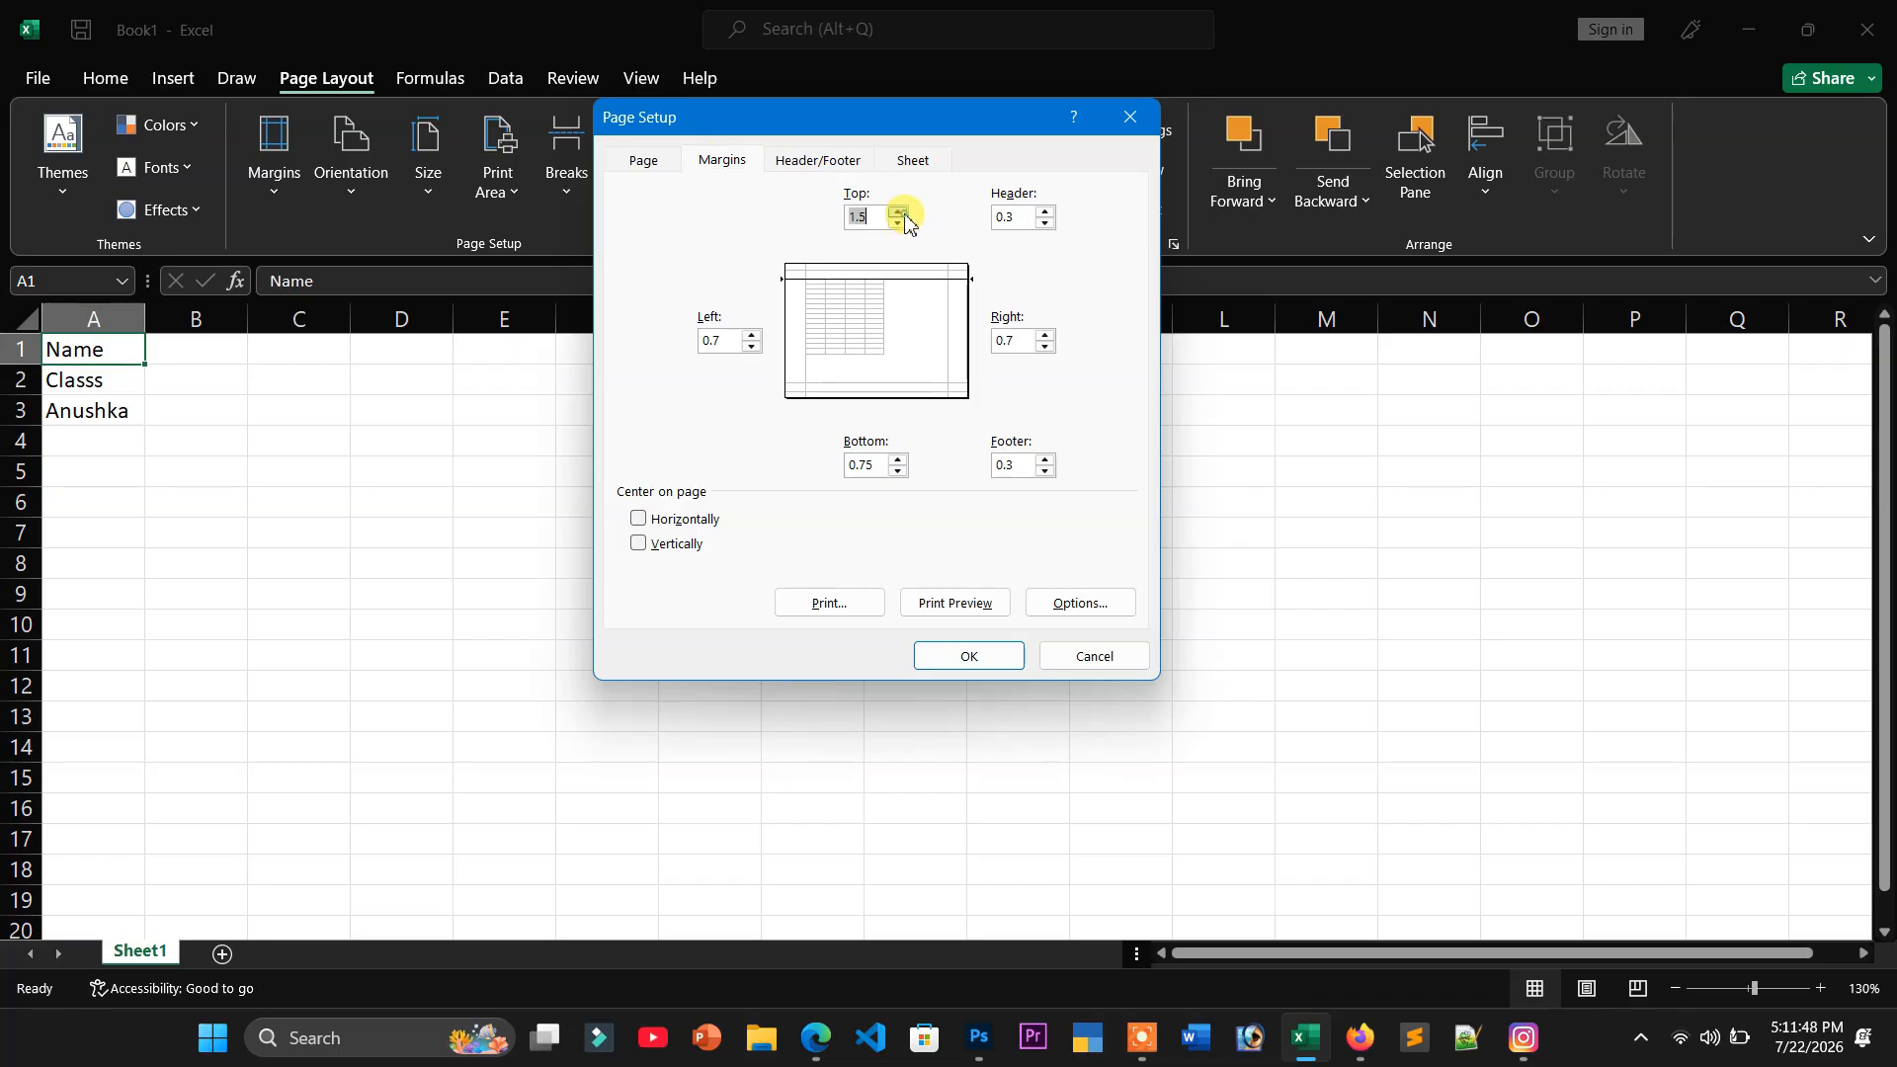
{"action": "key", "text": "Tab"}
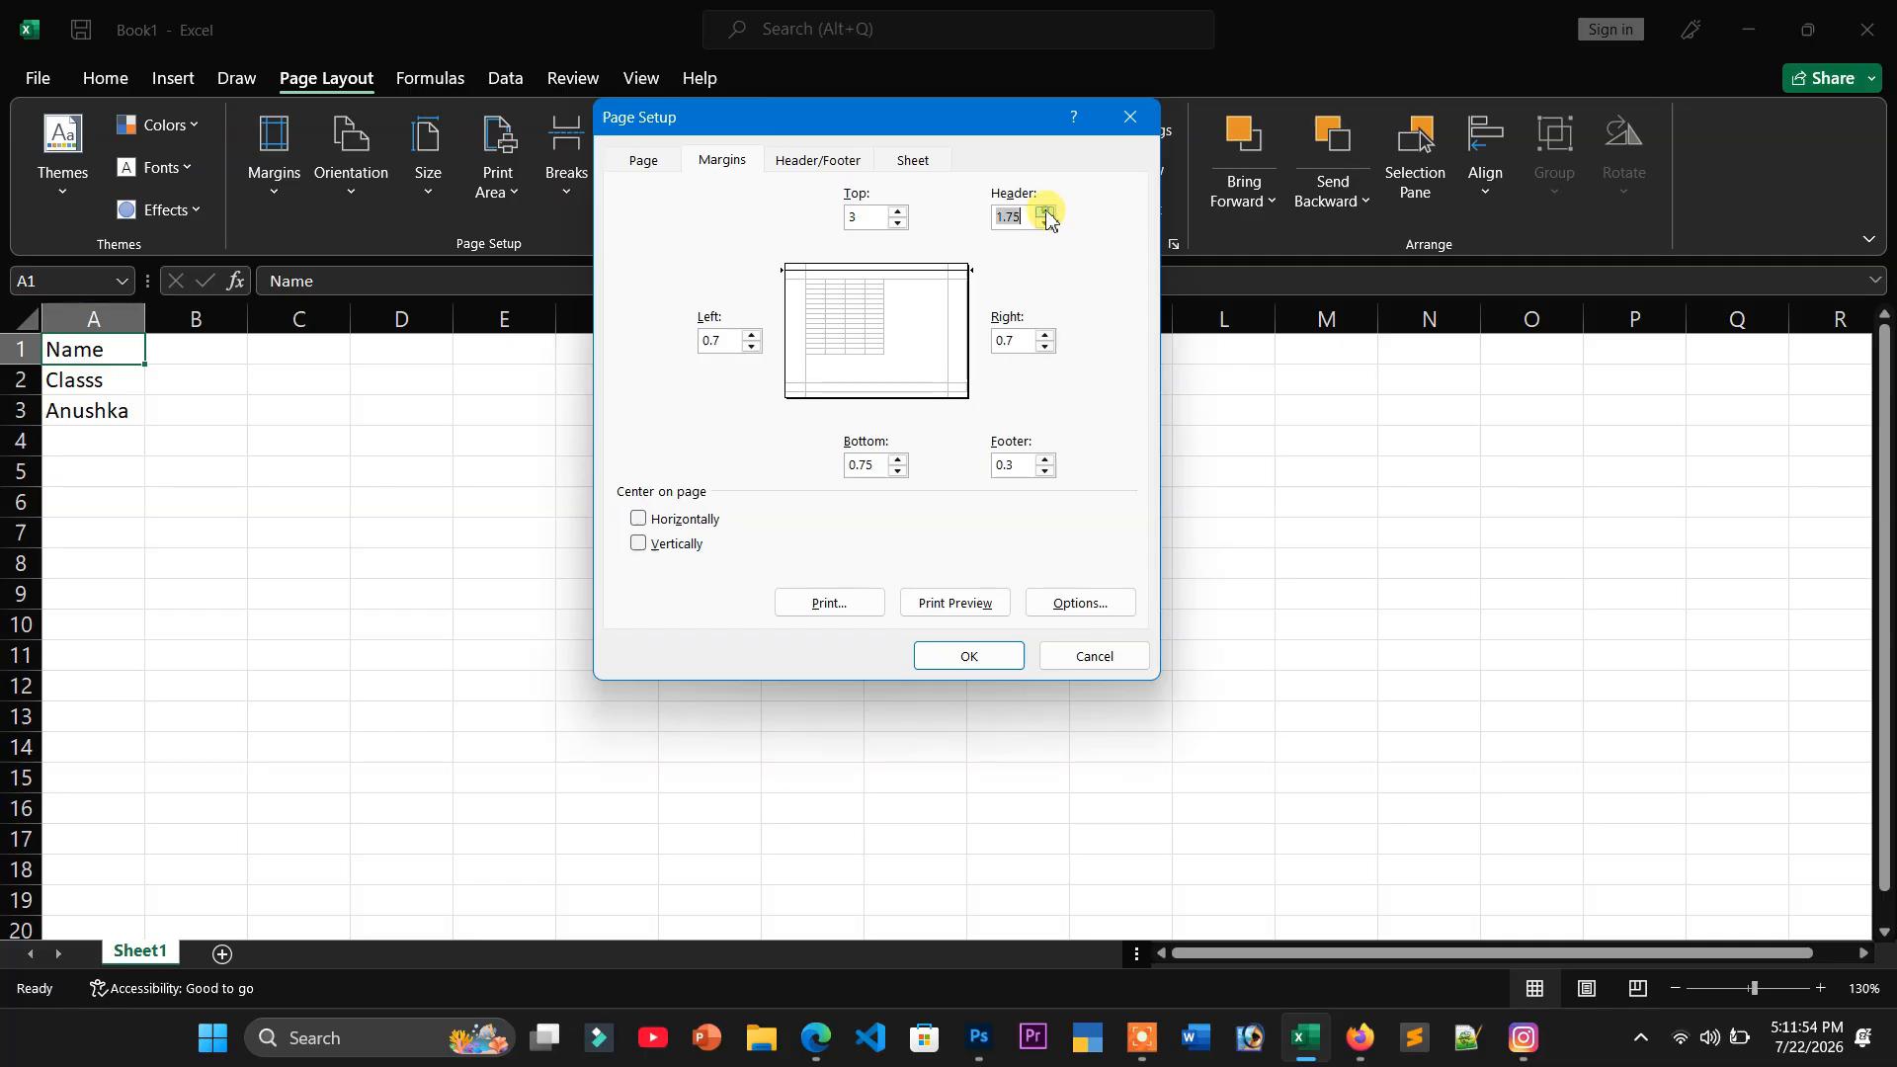
{"action": "left_click", "coordinate": [1055, 341]}
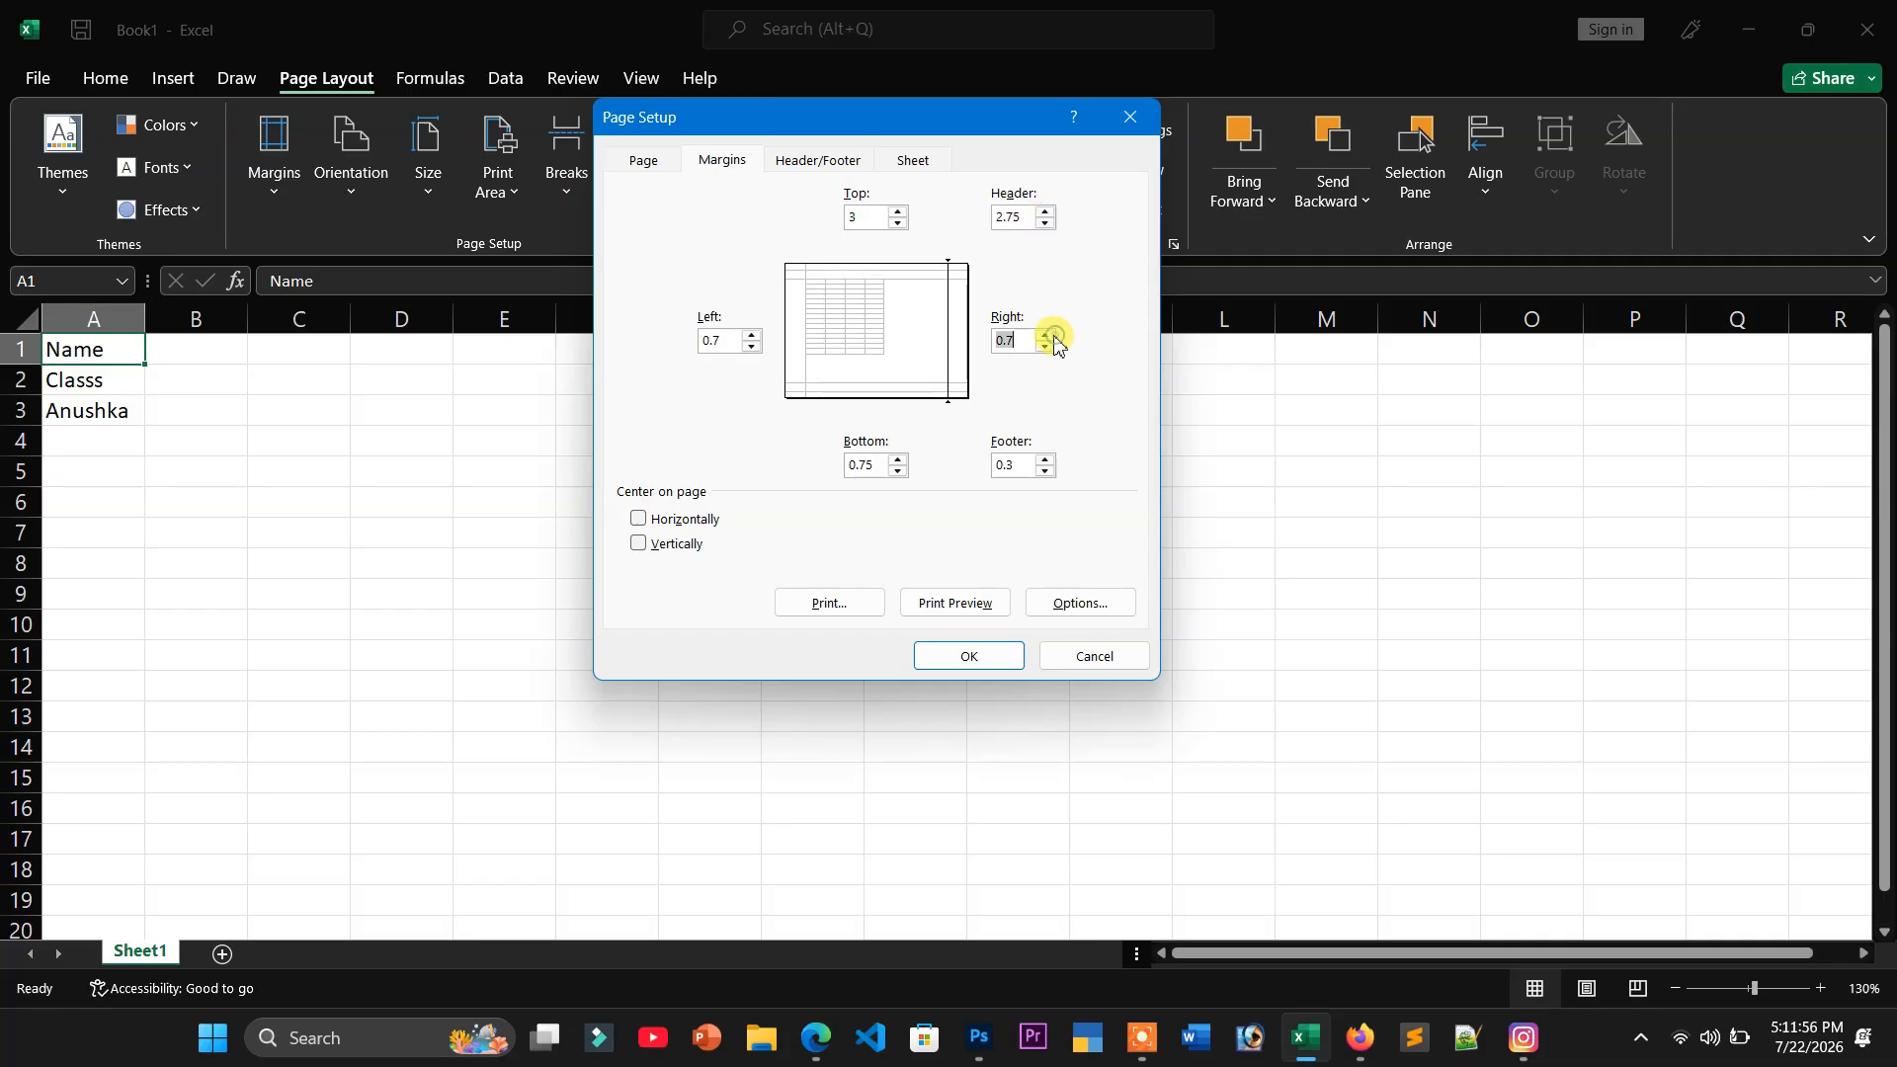
{"action": "left_click", "coordinate": [1042, 459]}
{"action": "left_click", "coordinate": [897, 460]}
{"action": "left_click", "coordinate": [749, 335]}
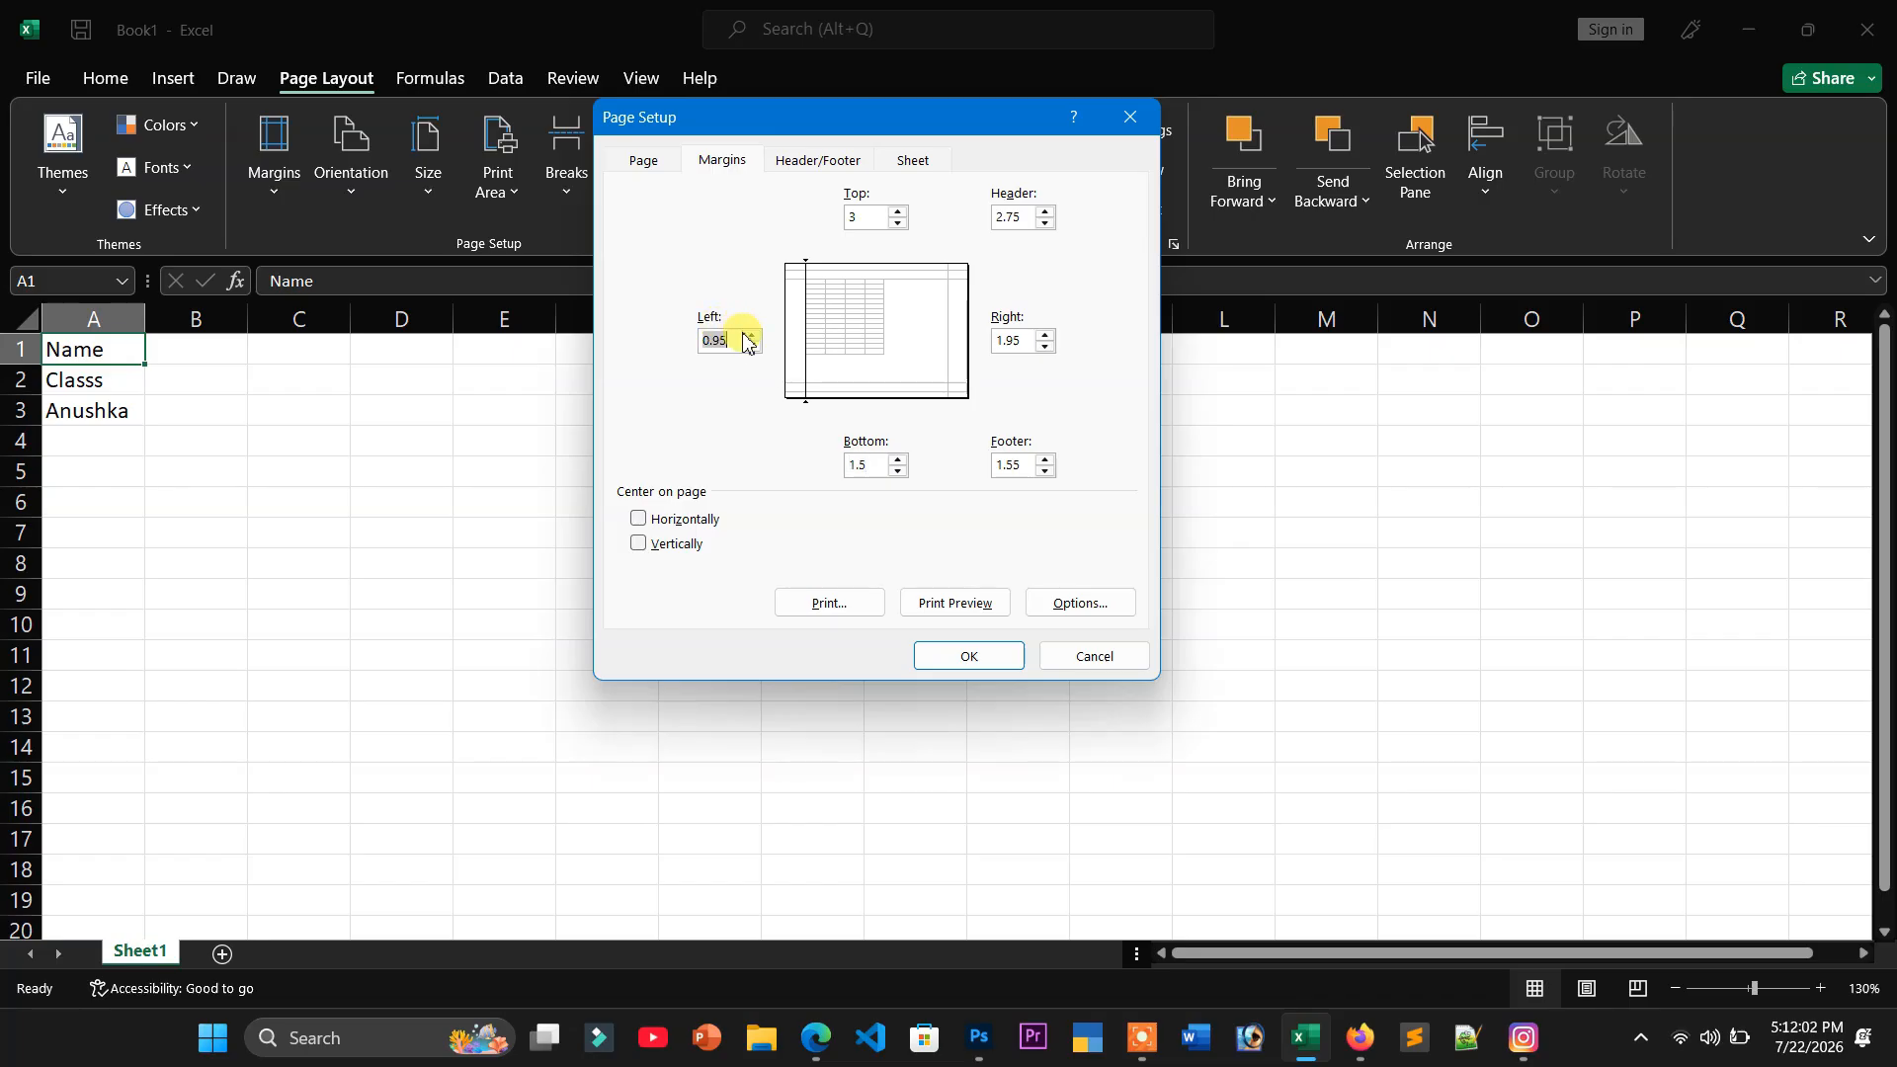
- Center the content on the page horizontally and vertically, check it in the print preview, and return to the worksheet
{"action": "left_click", "coordinate": [674, 522]}
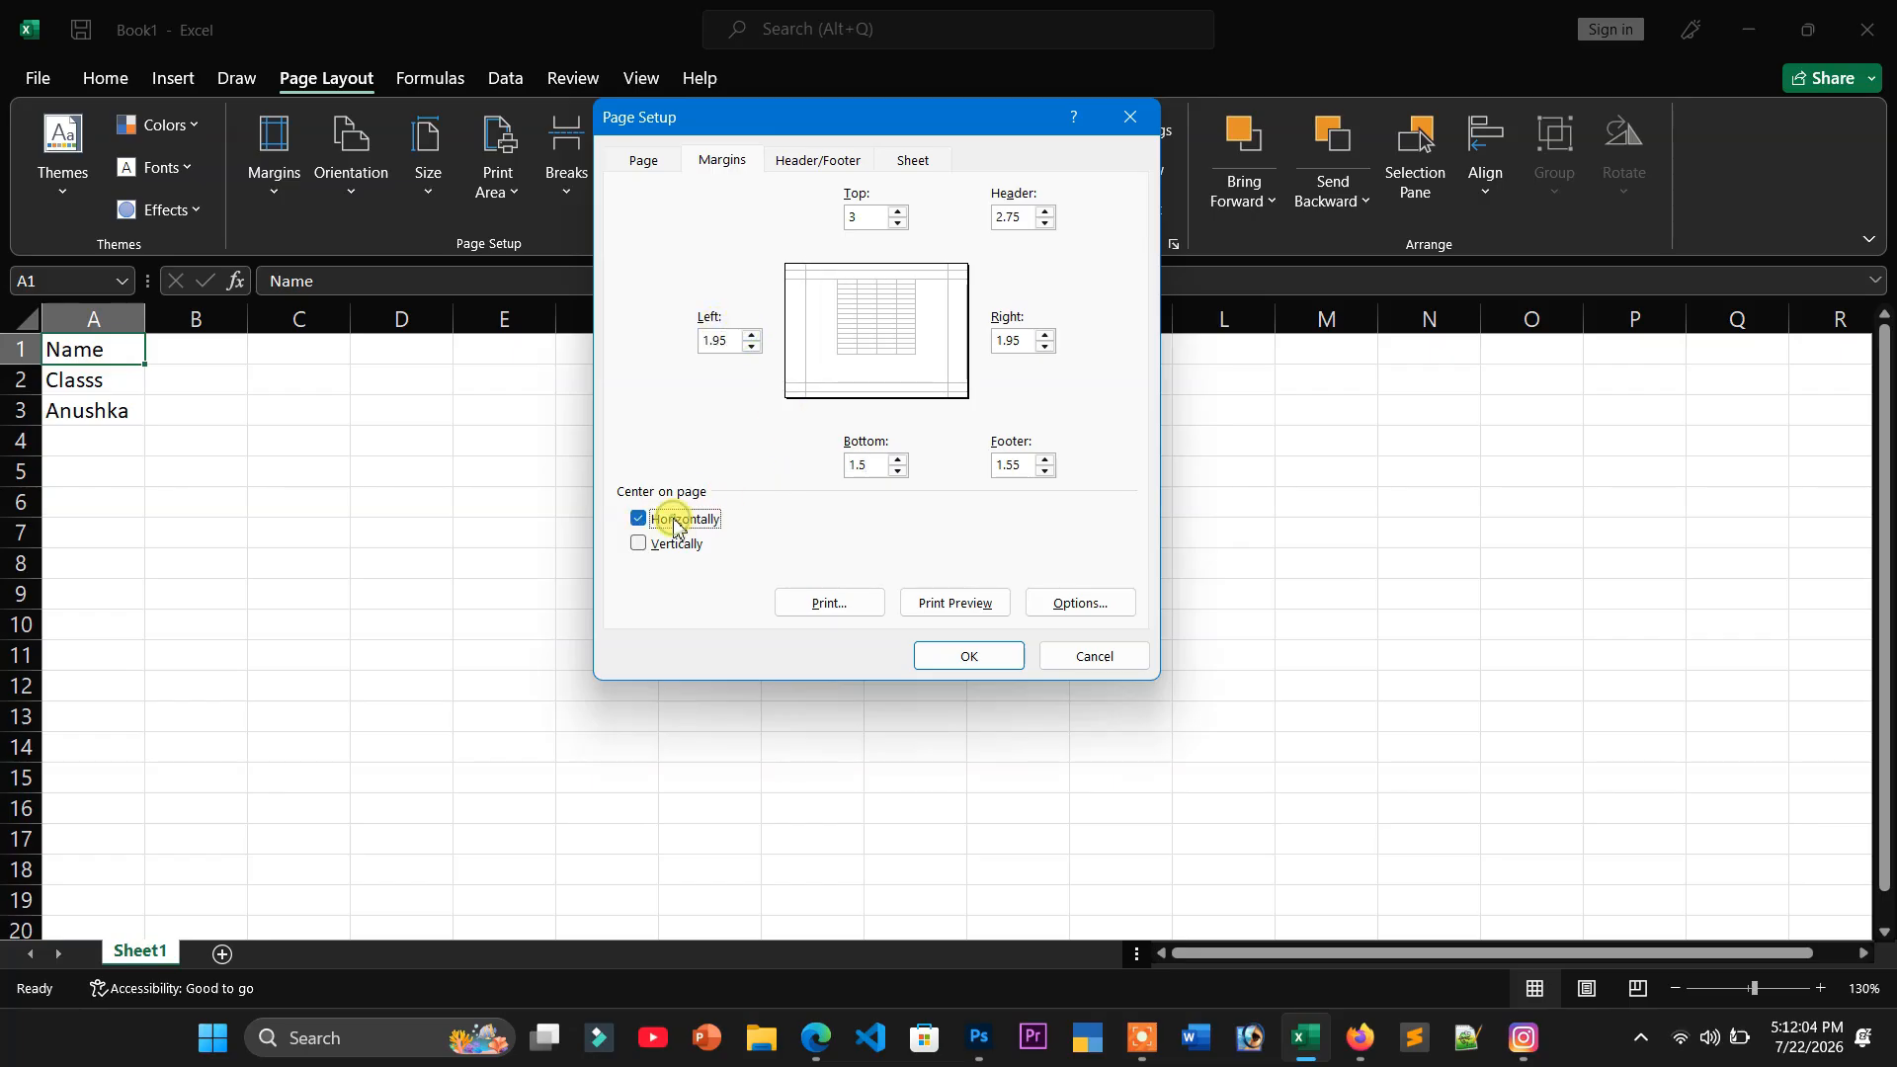
{"action": "left_click", "coordinate": [669, 555]}
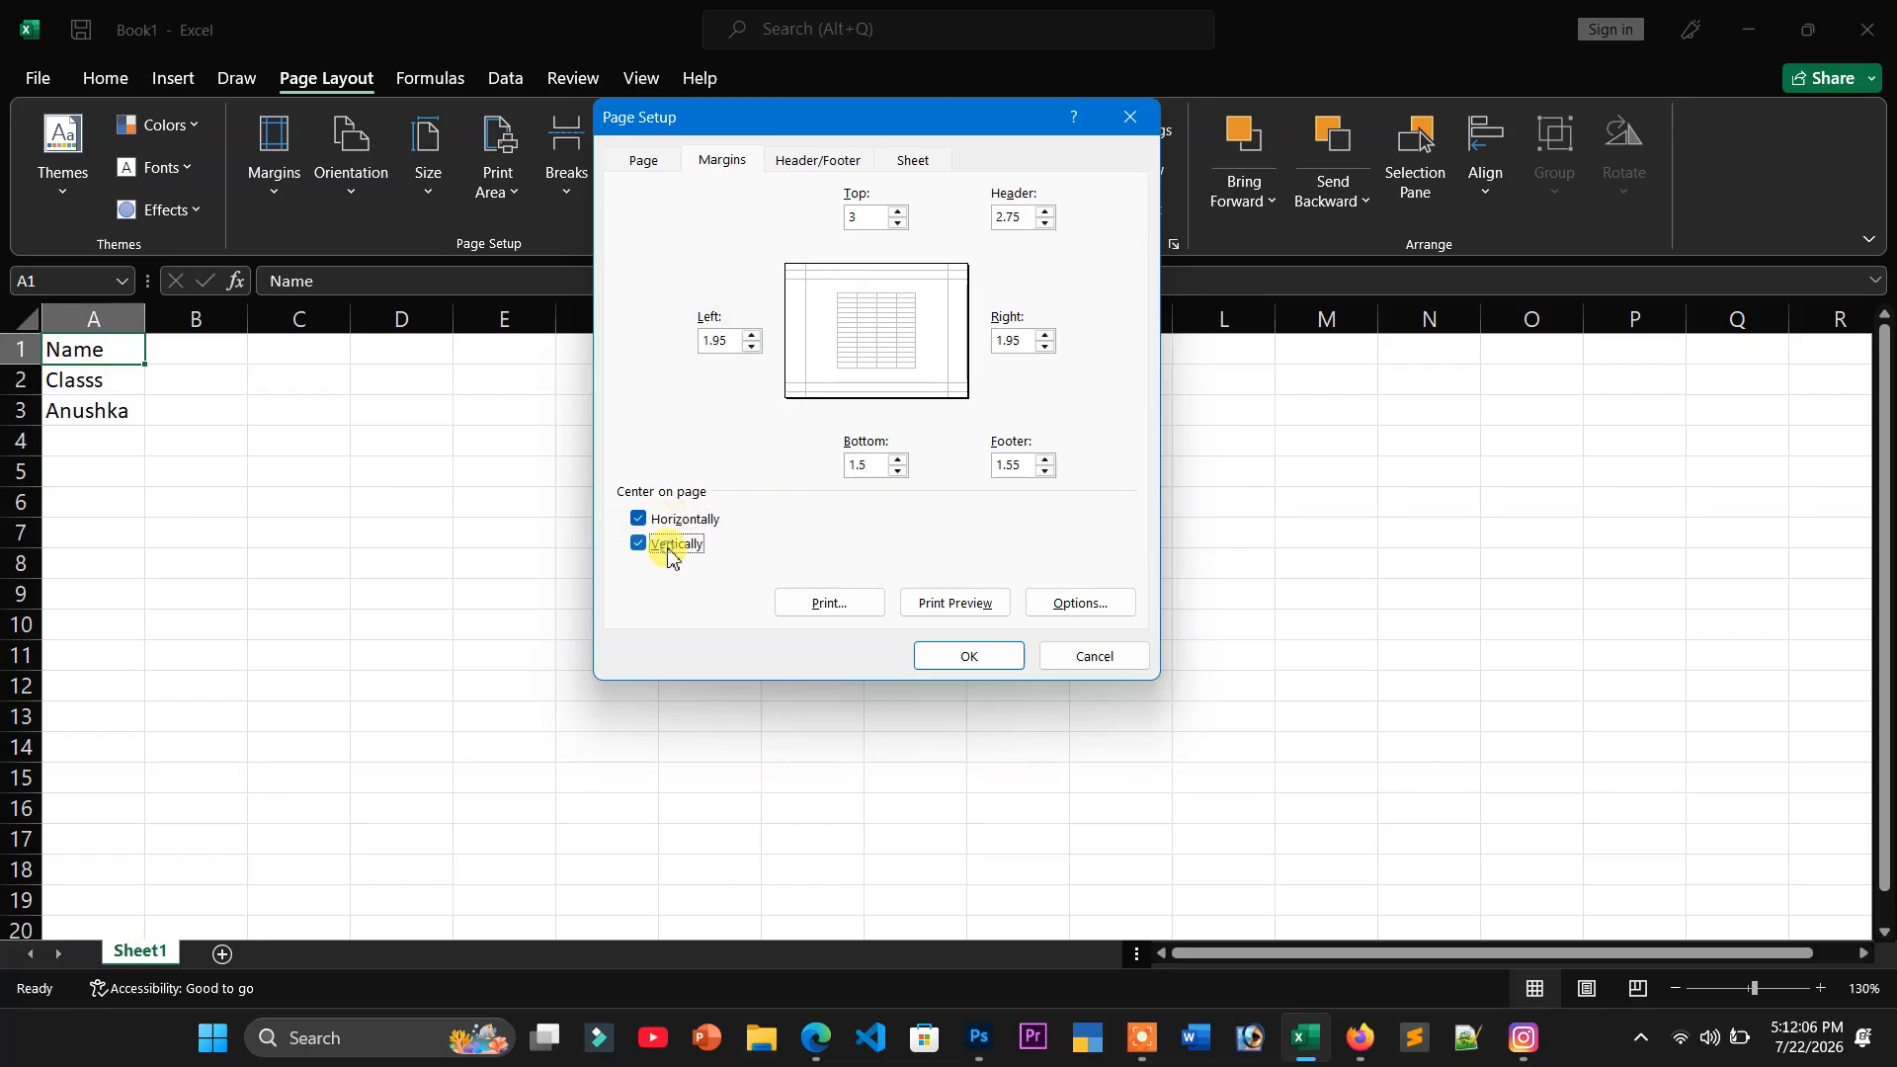
{"action": "left_click", "coordinate": [956, 605]}
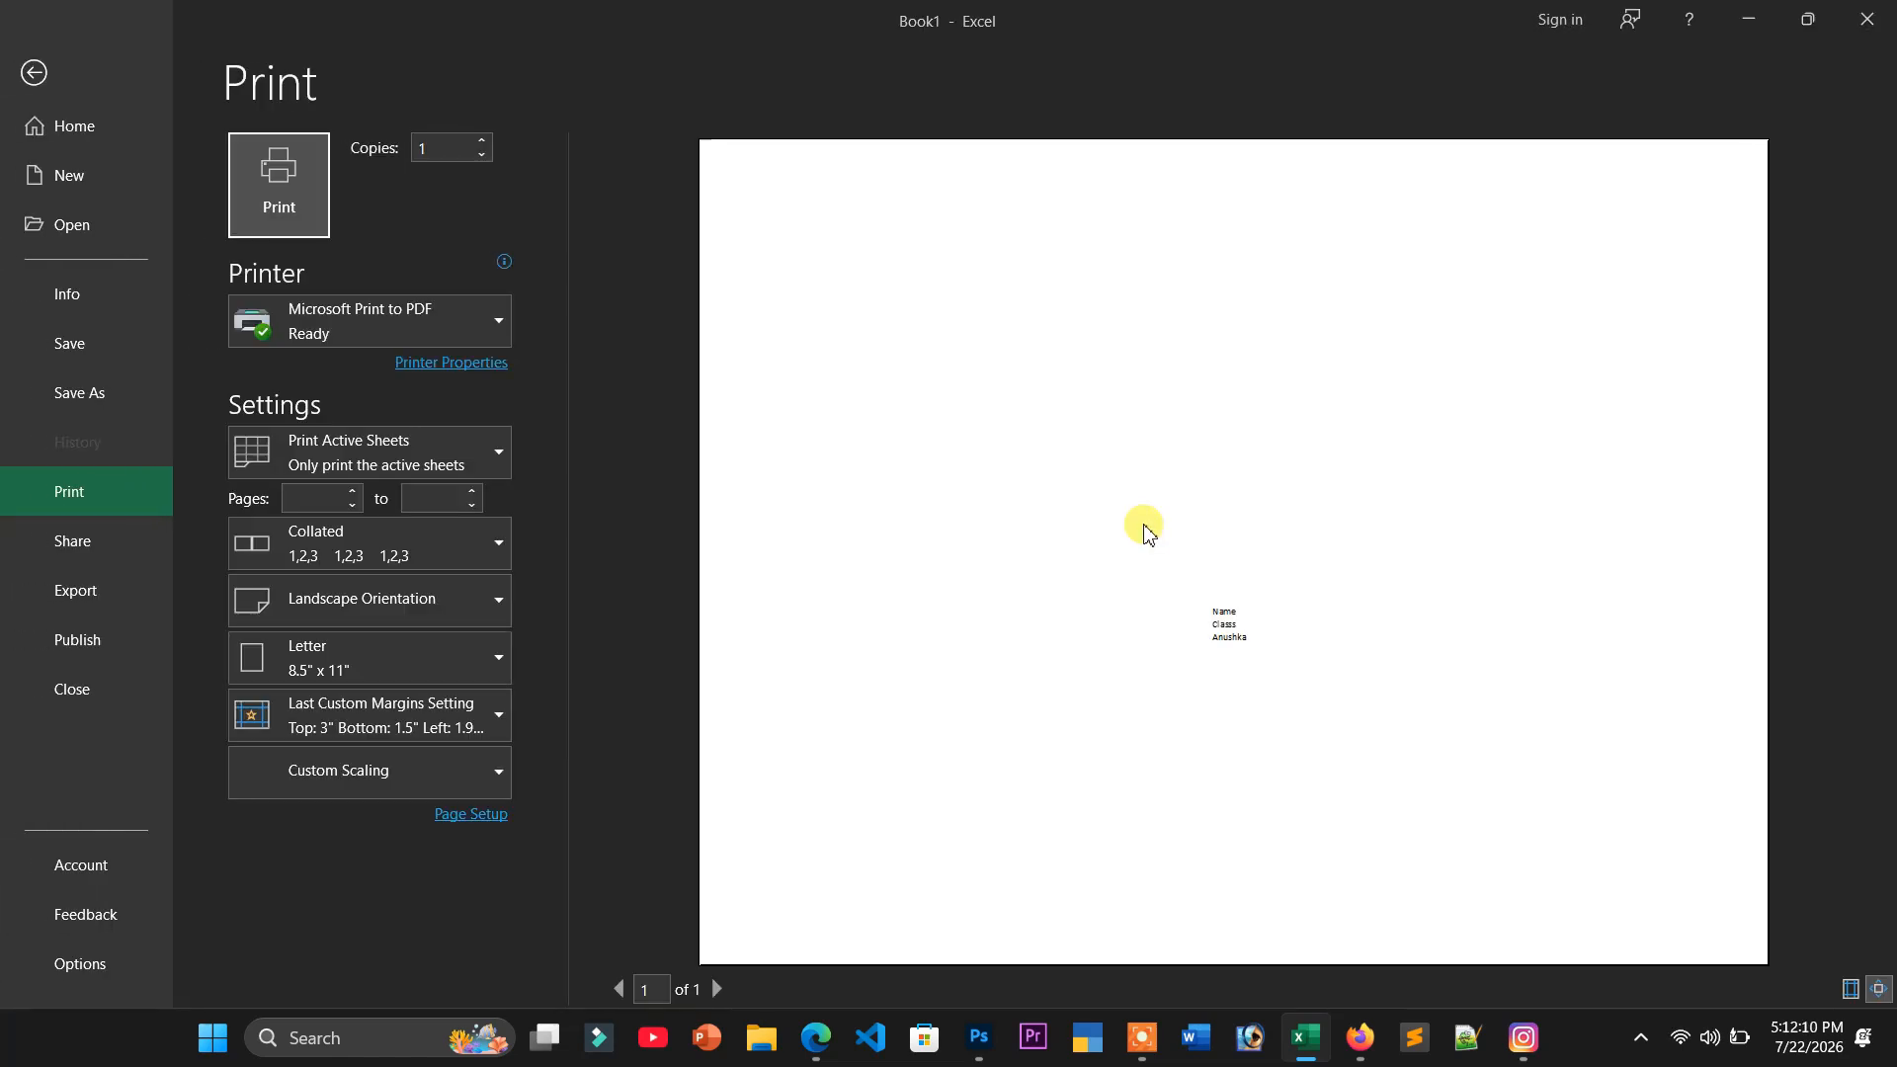
{"action": "left_click", "coordinate": [72, 69]}
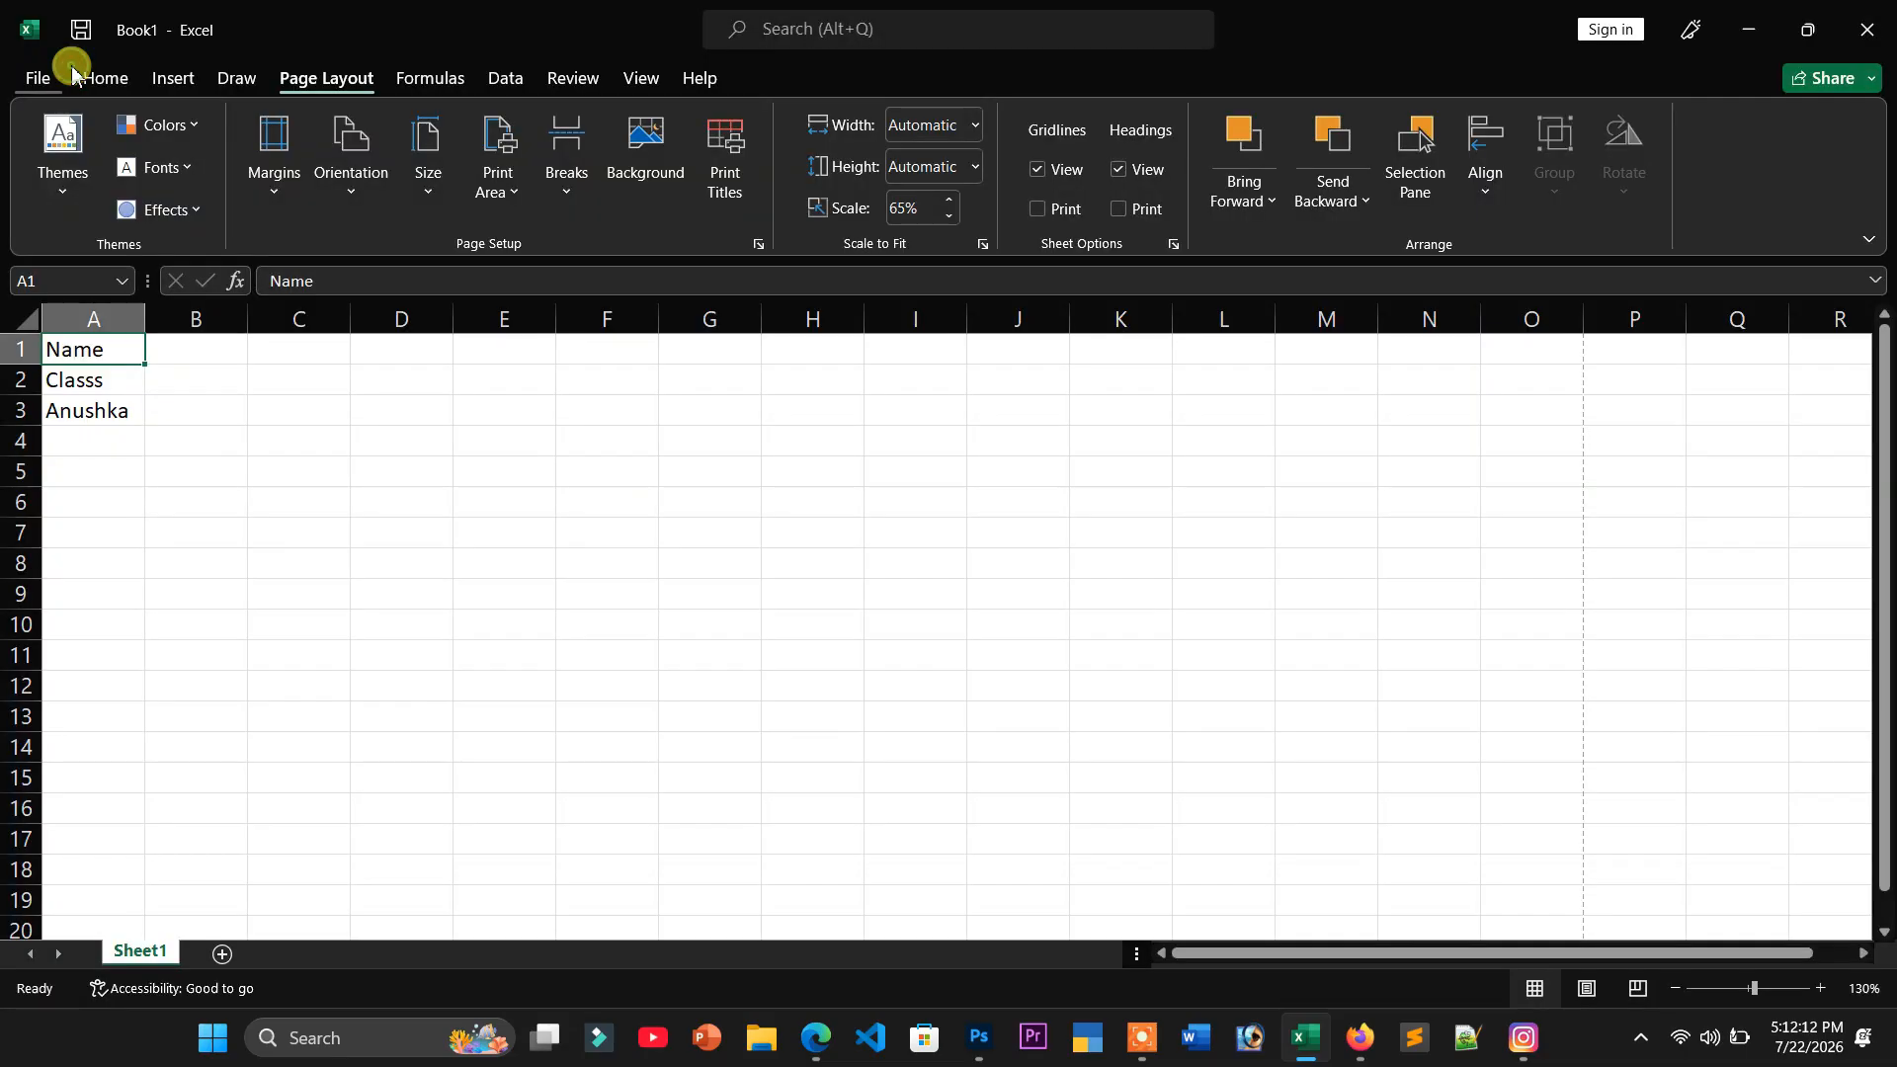
- Start a custom page header with a person's short name in its left section, keeping the Calibri Regular 11 font
{"action": "left_click", "coordinate": [712, 178]}
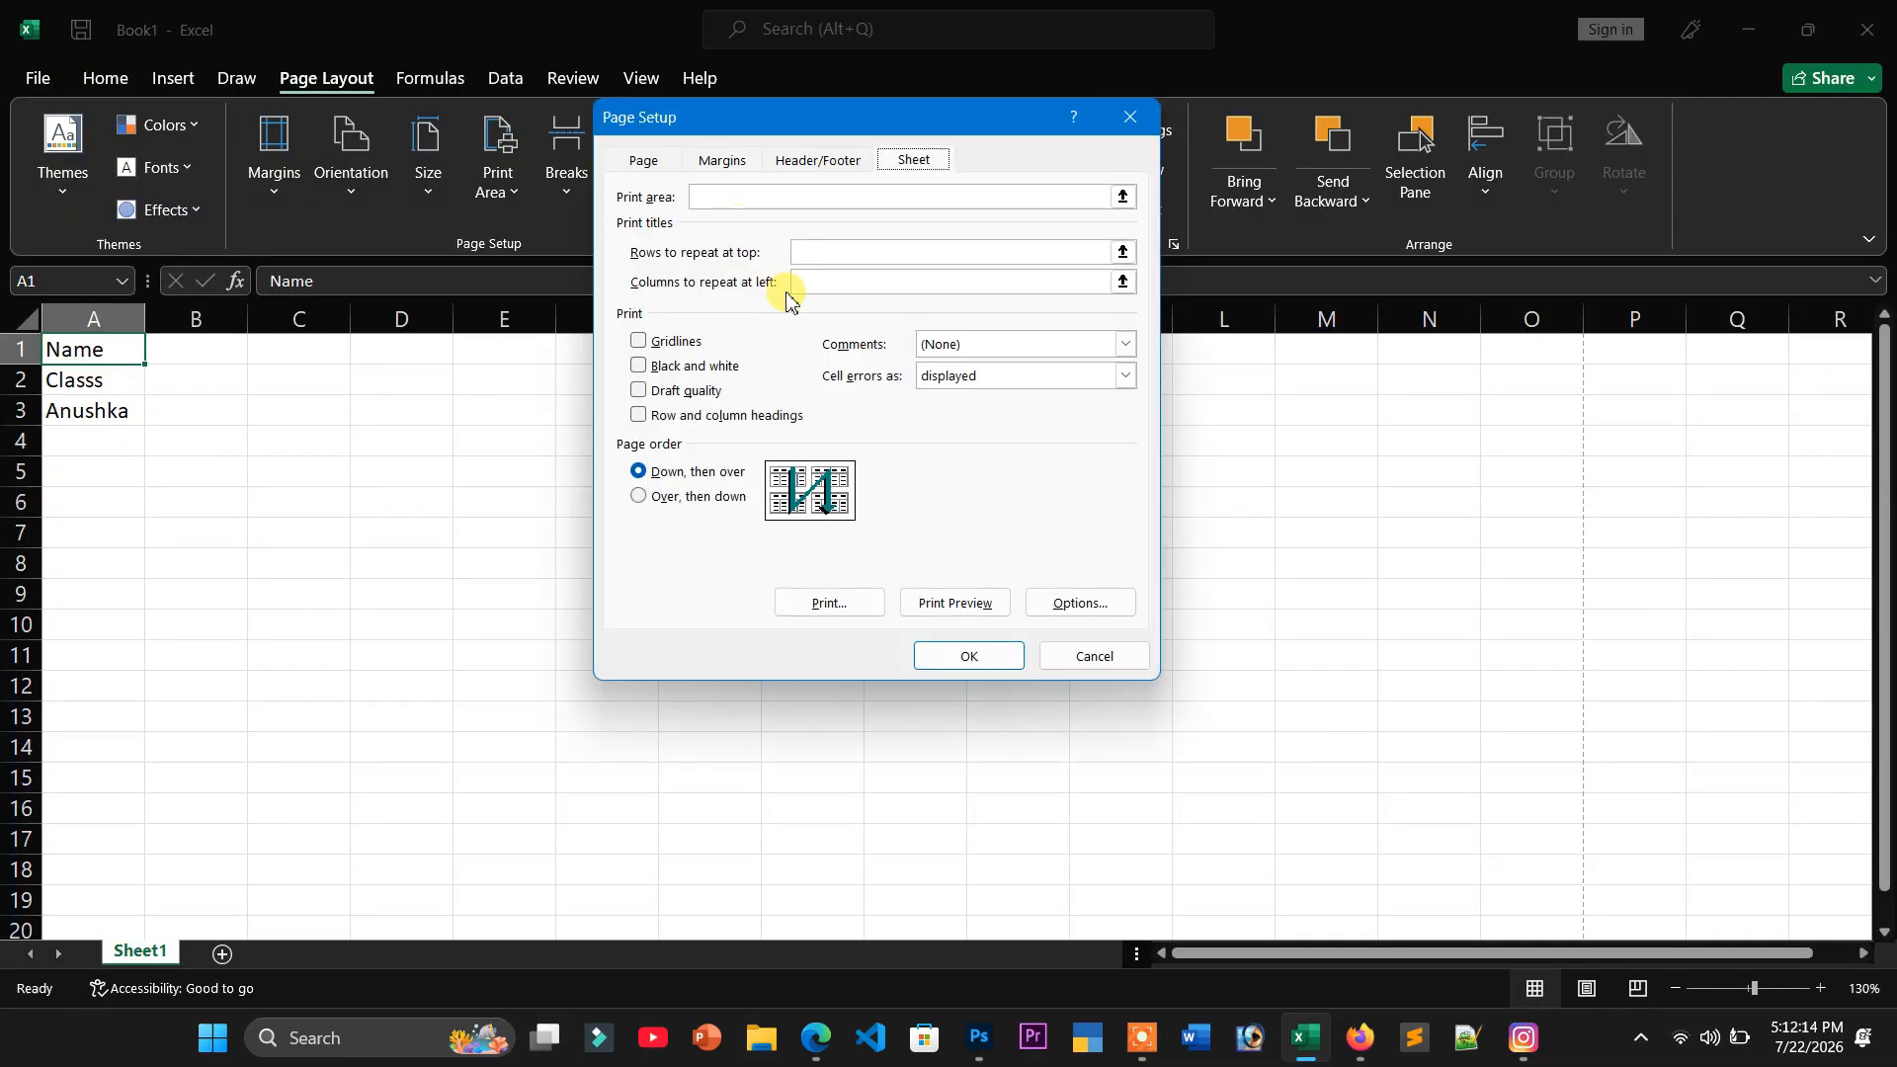
{"action": "left_click", "coordinate": [726, 161]}
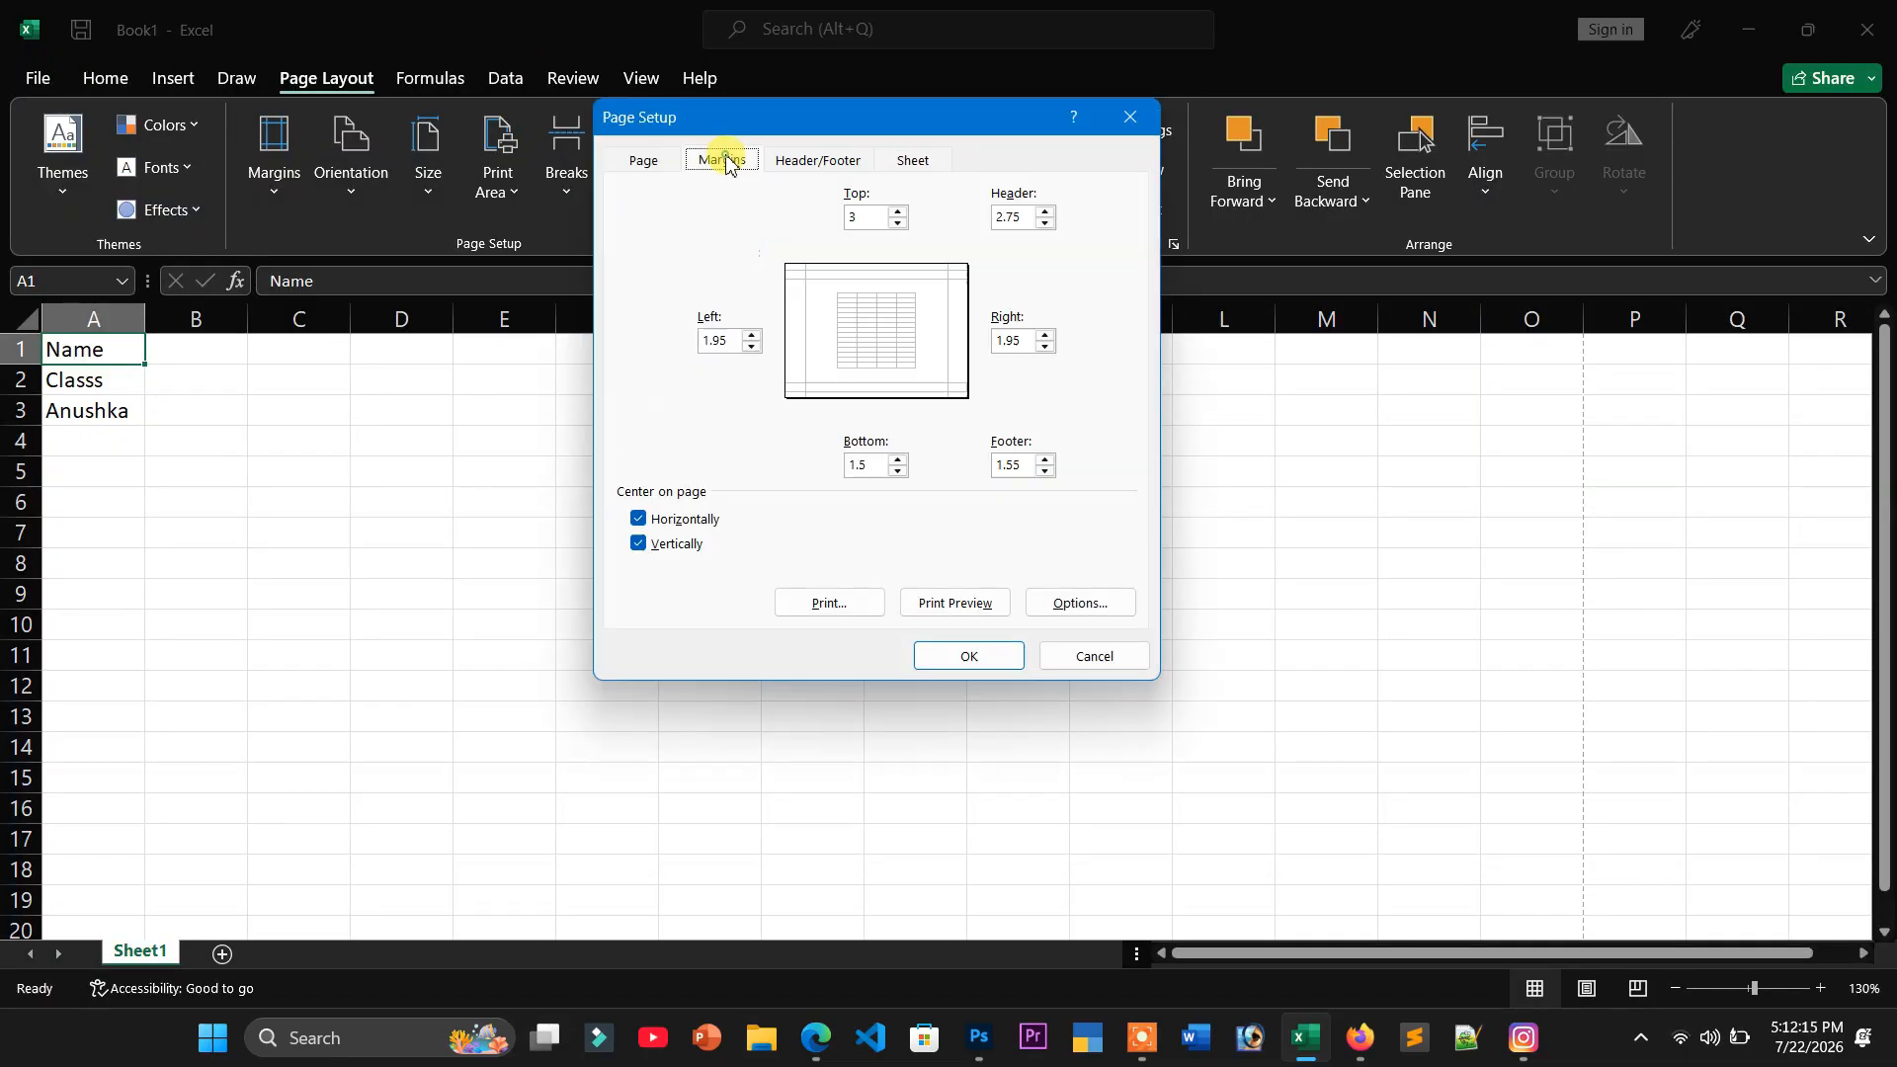
{"action": "left_click", "coordinate": [781, 164]}
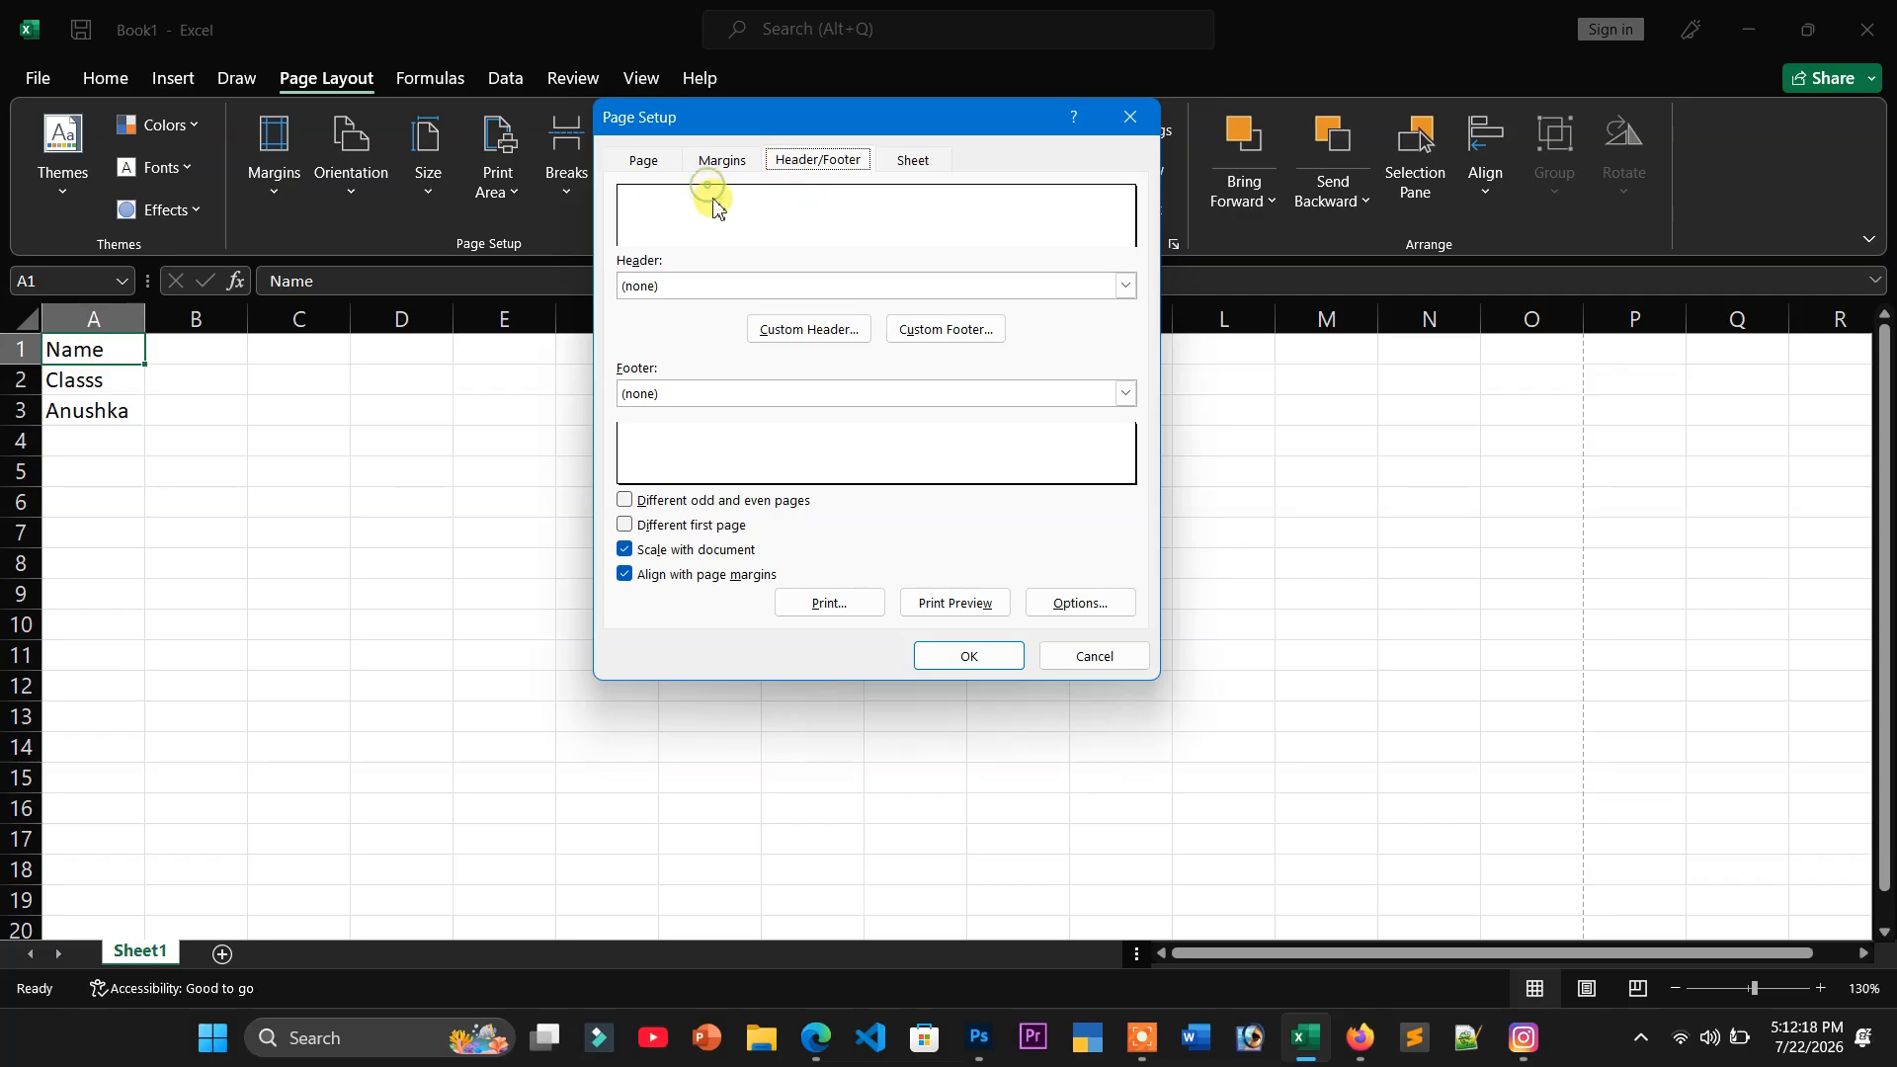
{"action": "left_click", "coordinate": [823, 330]}
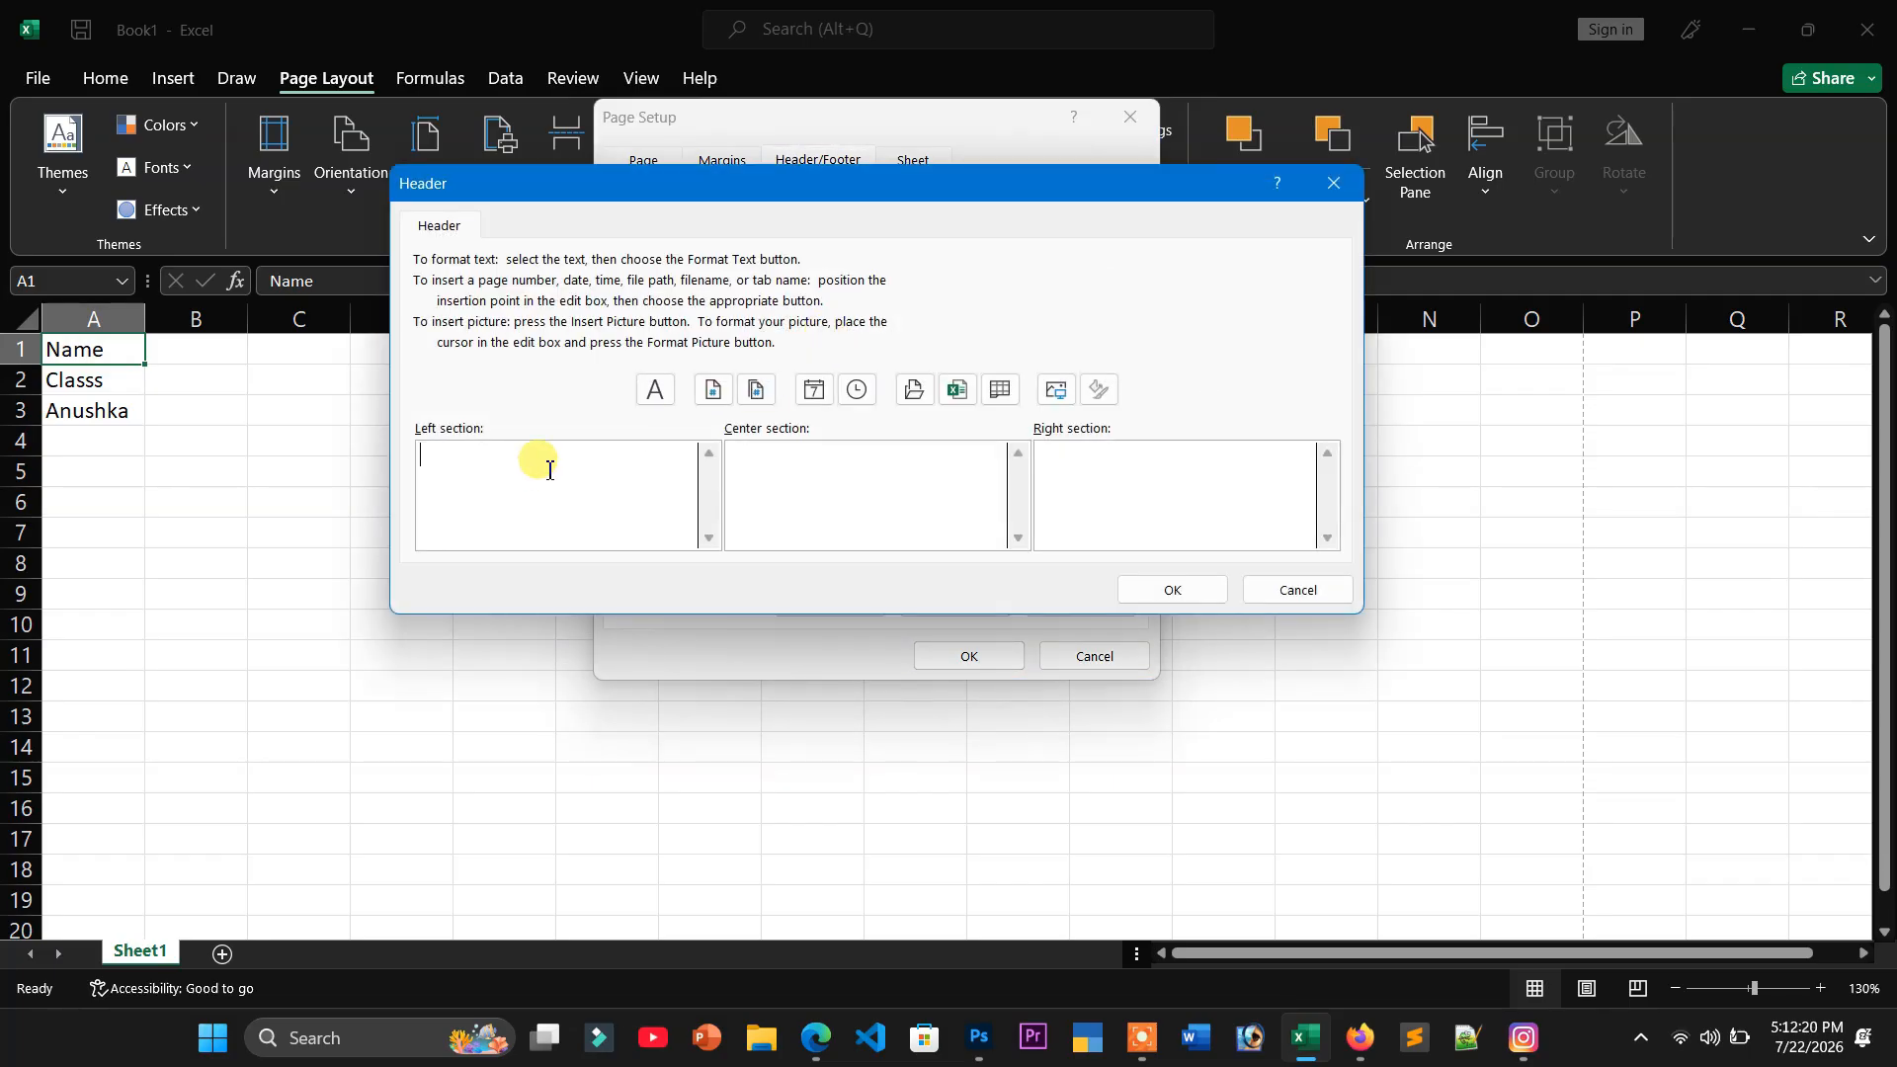
{"action": "left_click", "coordinate": [657, 390]}
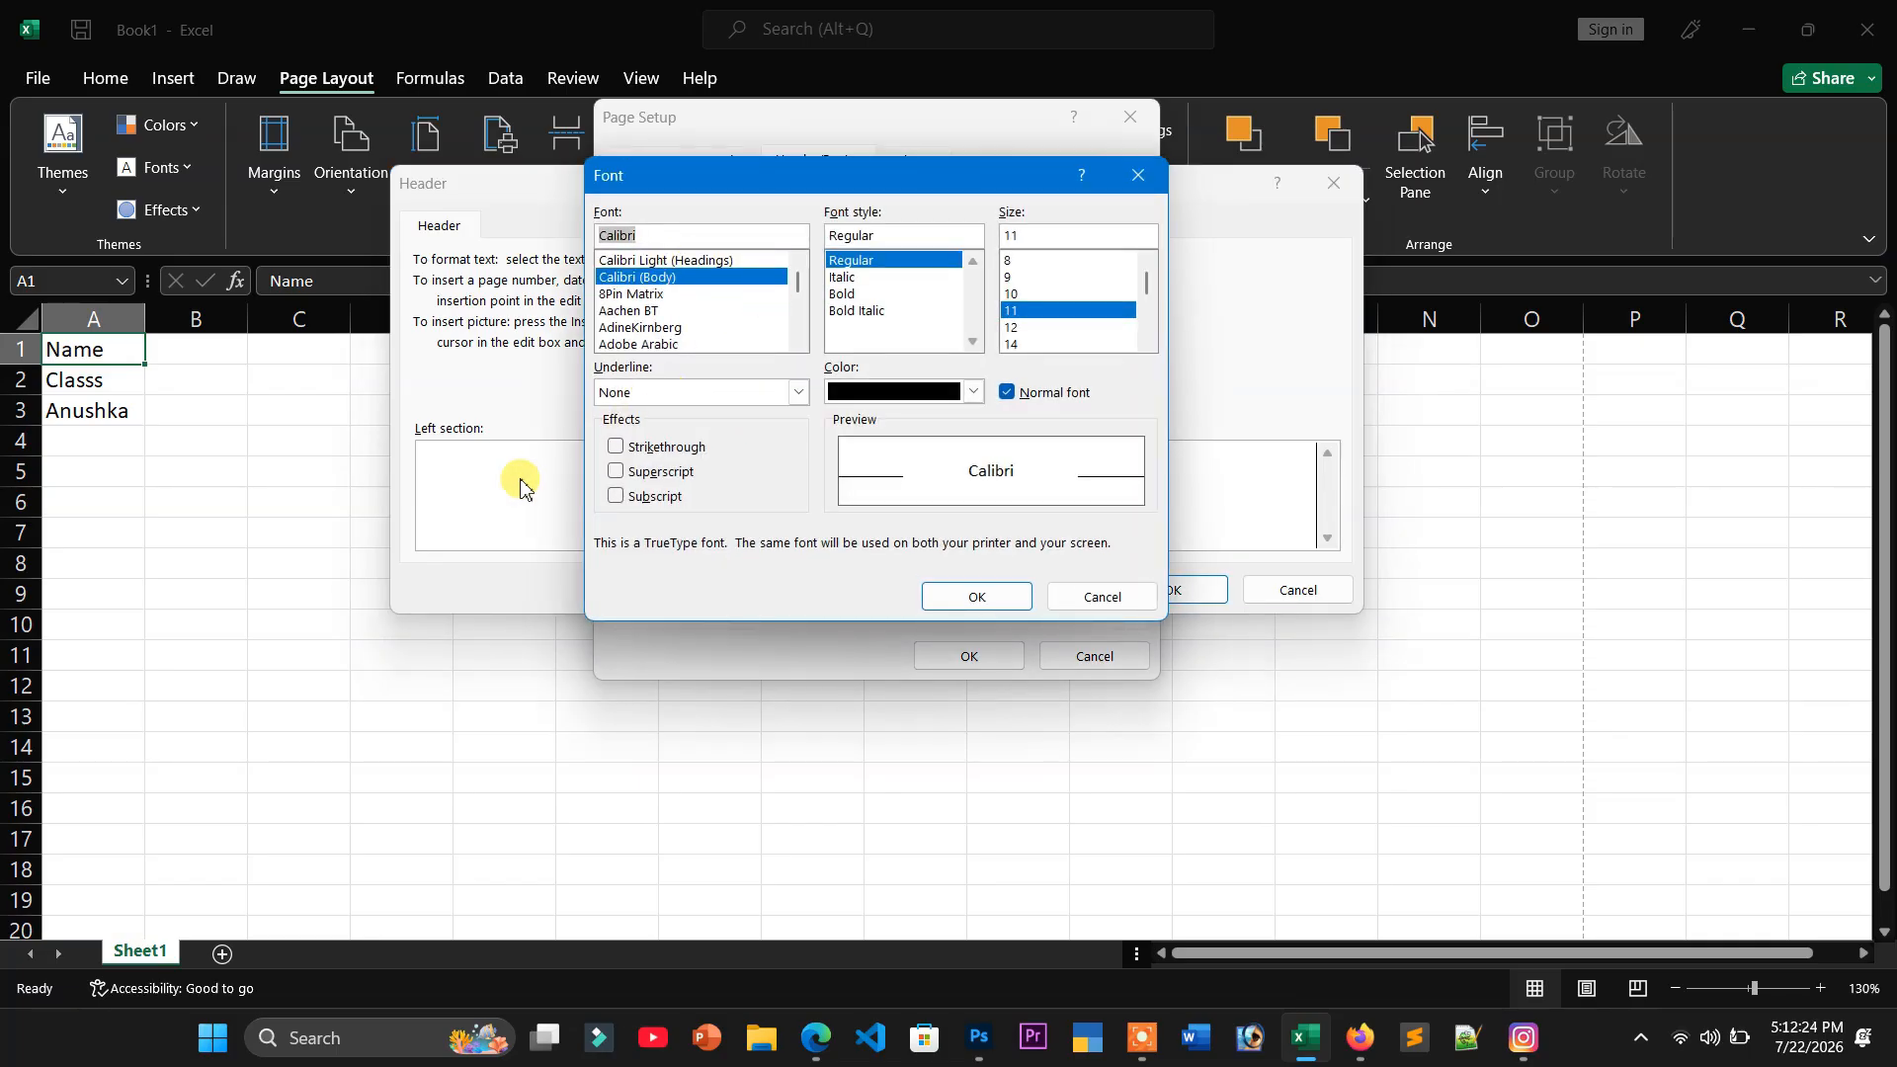
{"action": "key", "text": "Escape"}
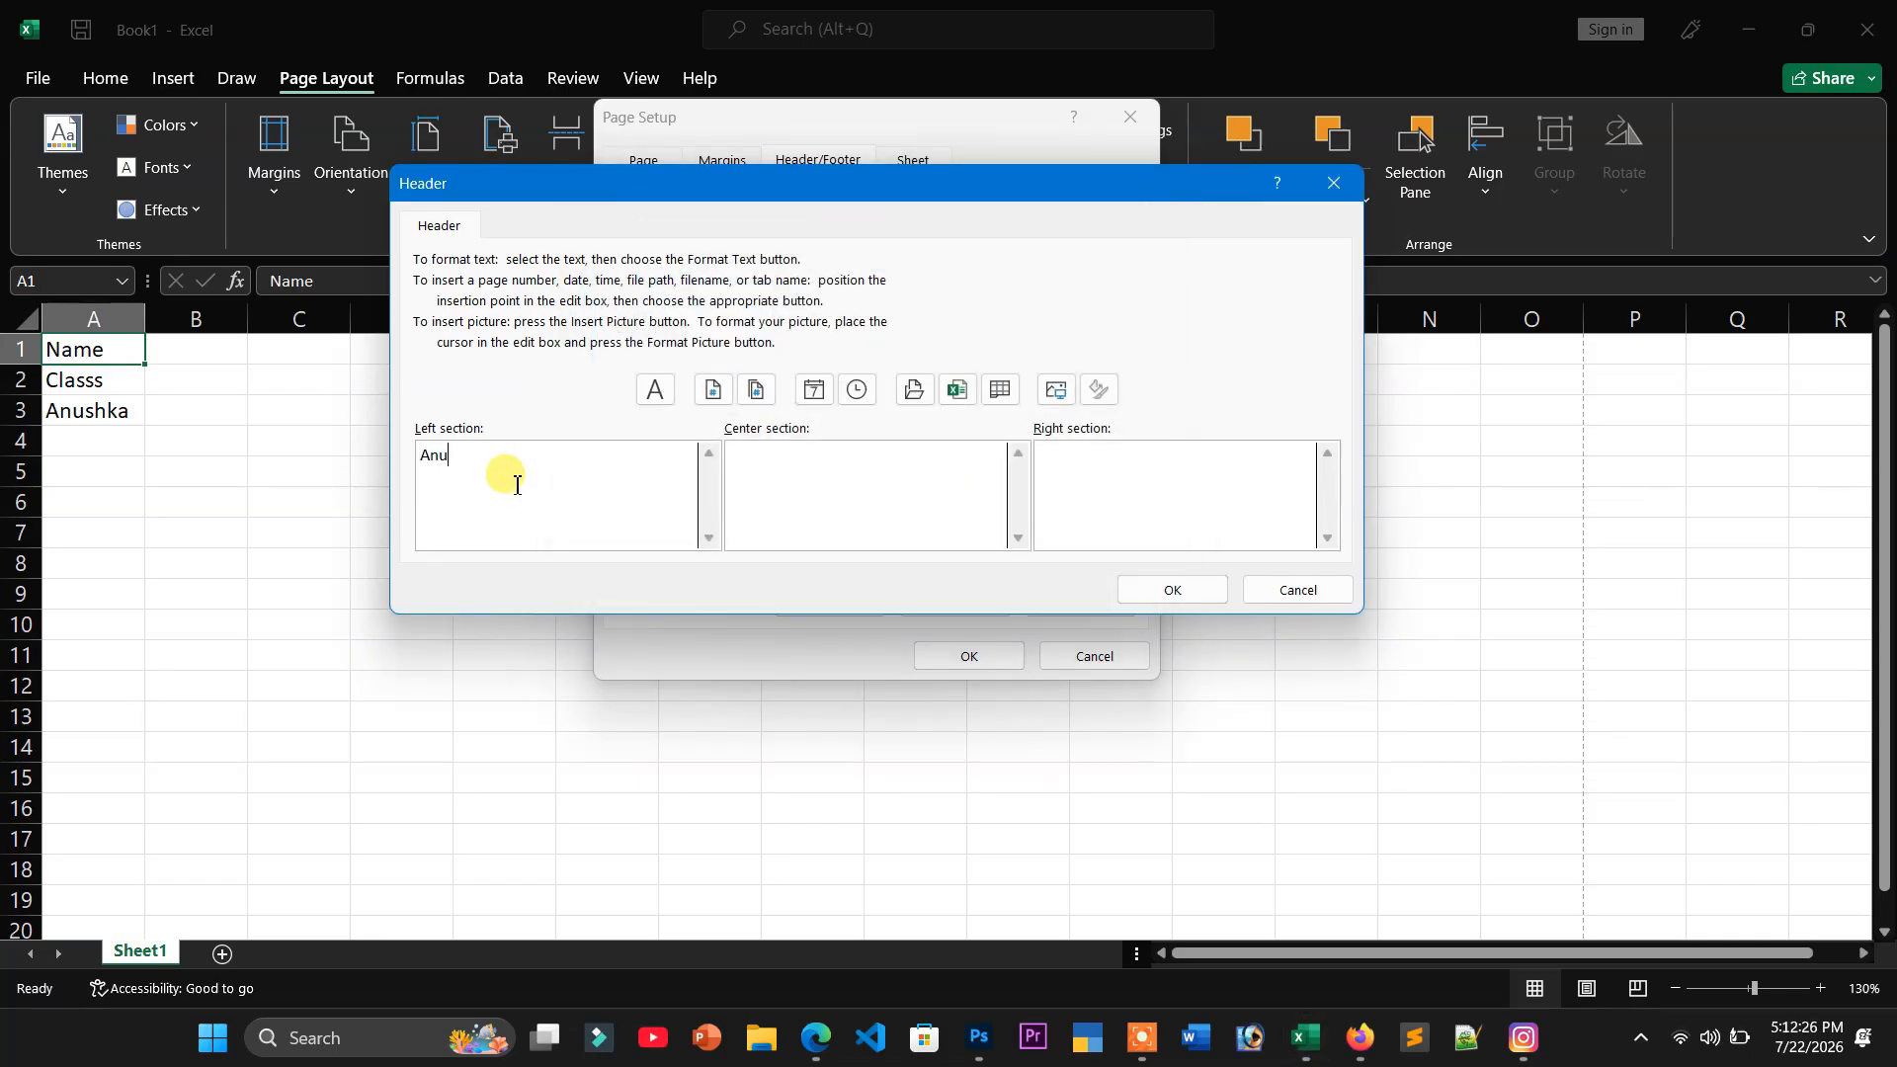
{"action": "left_click", "coordinate": [652, 391]}
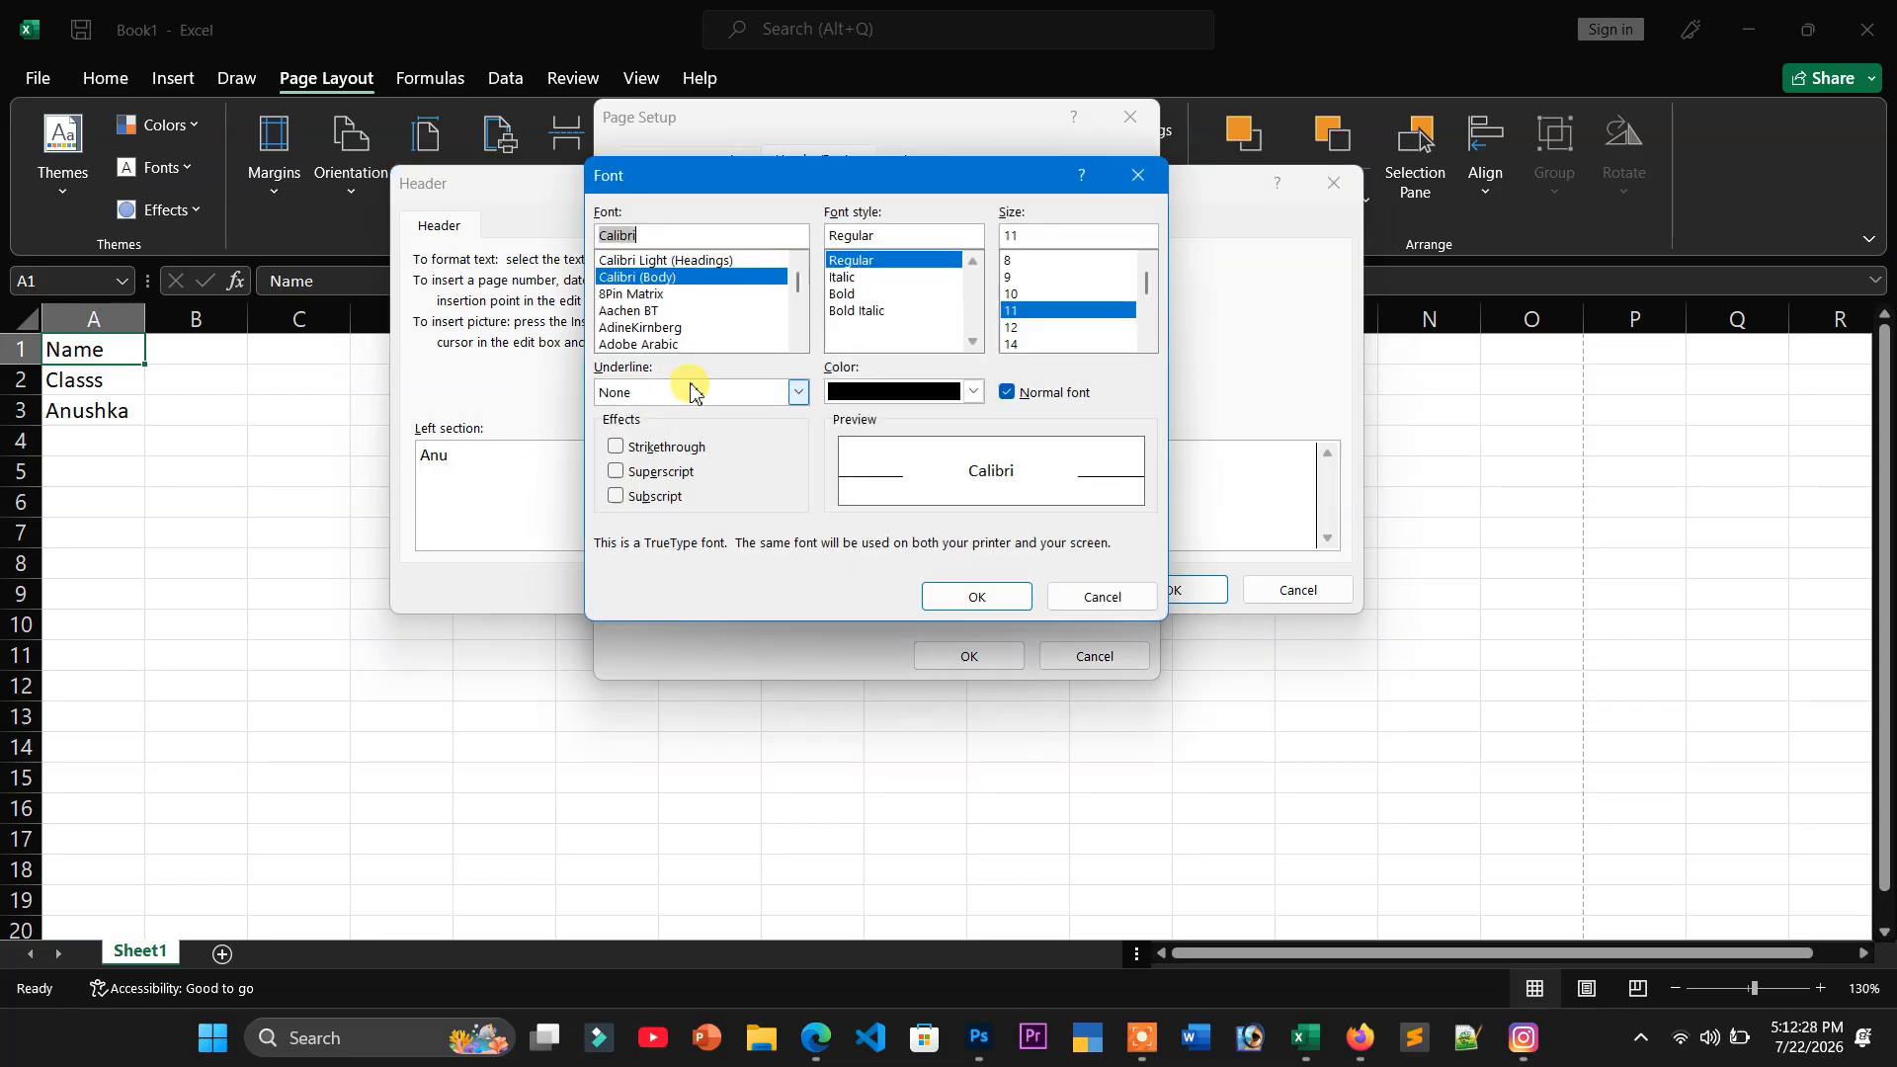
{"action": "left_click", "coordinate": [966, 591]}
- Append the page number and page count fields twice to the header's left section, followed by the date and time fields
{"action": "left_click", "coordinate": [715, 392]}
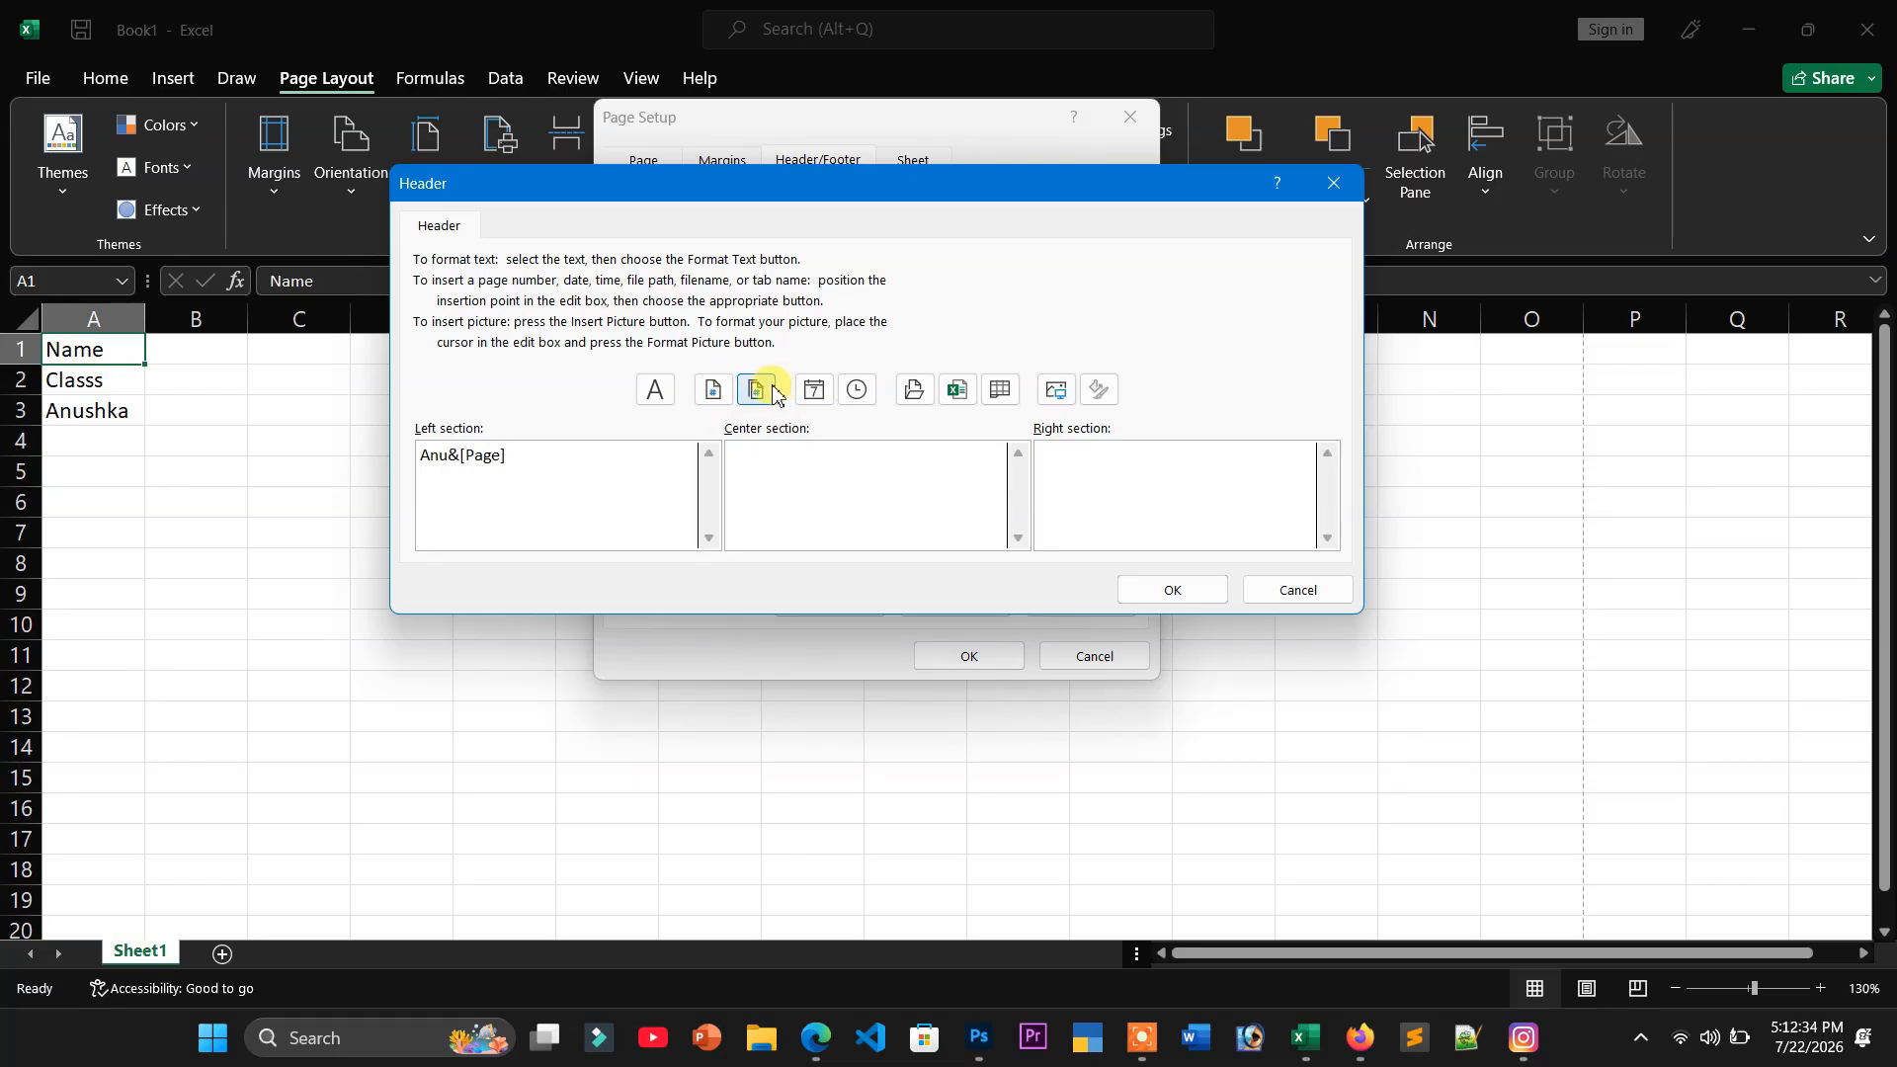
{"action": "left_click", "coordinate": [759, 392]}
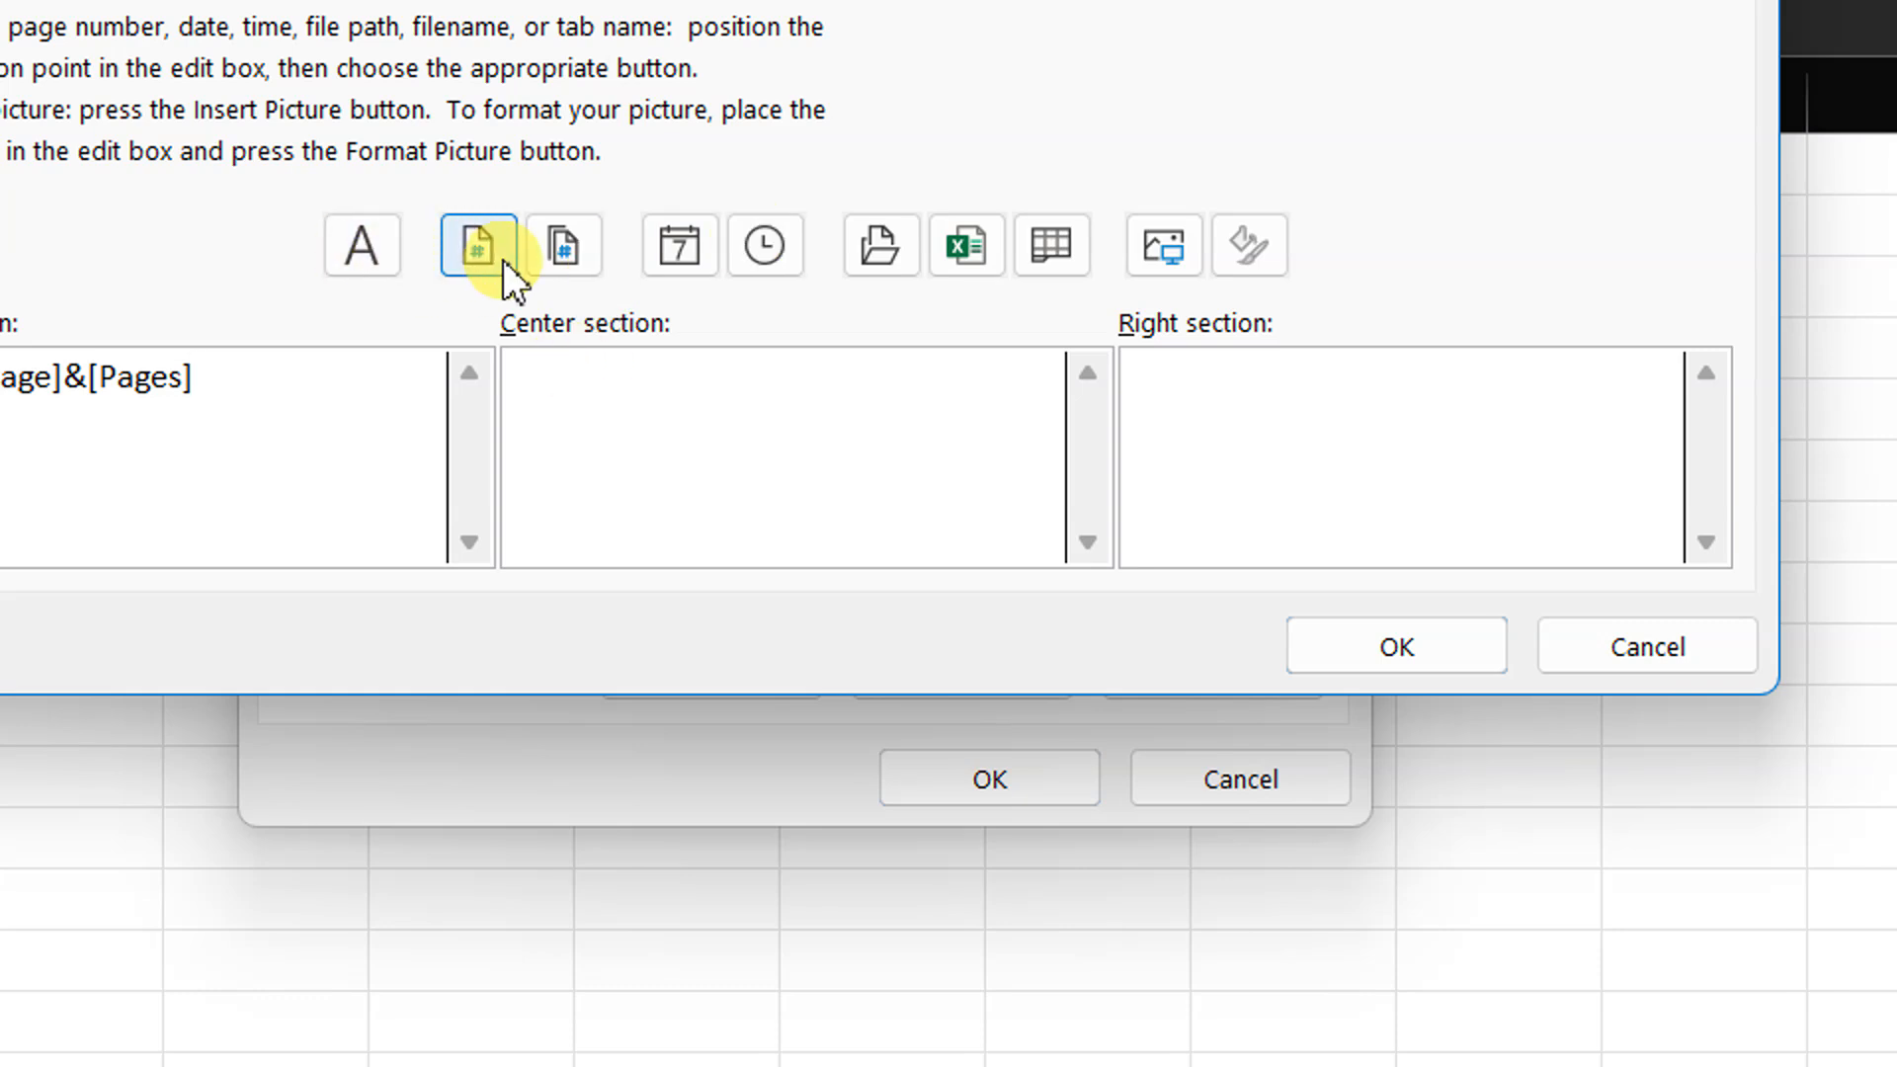
{"action": "left_click", "coordinate": [502, 259]}
{"action": "left_click", "coordinate": [589, 247]}
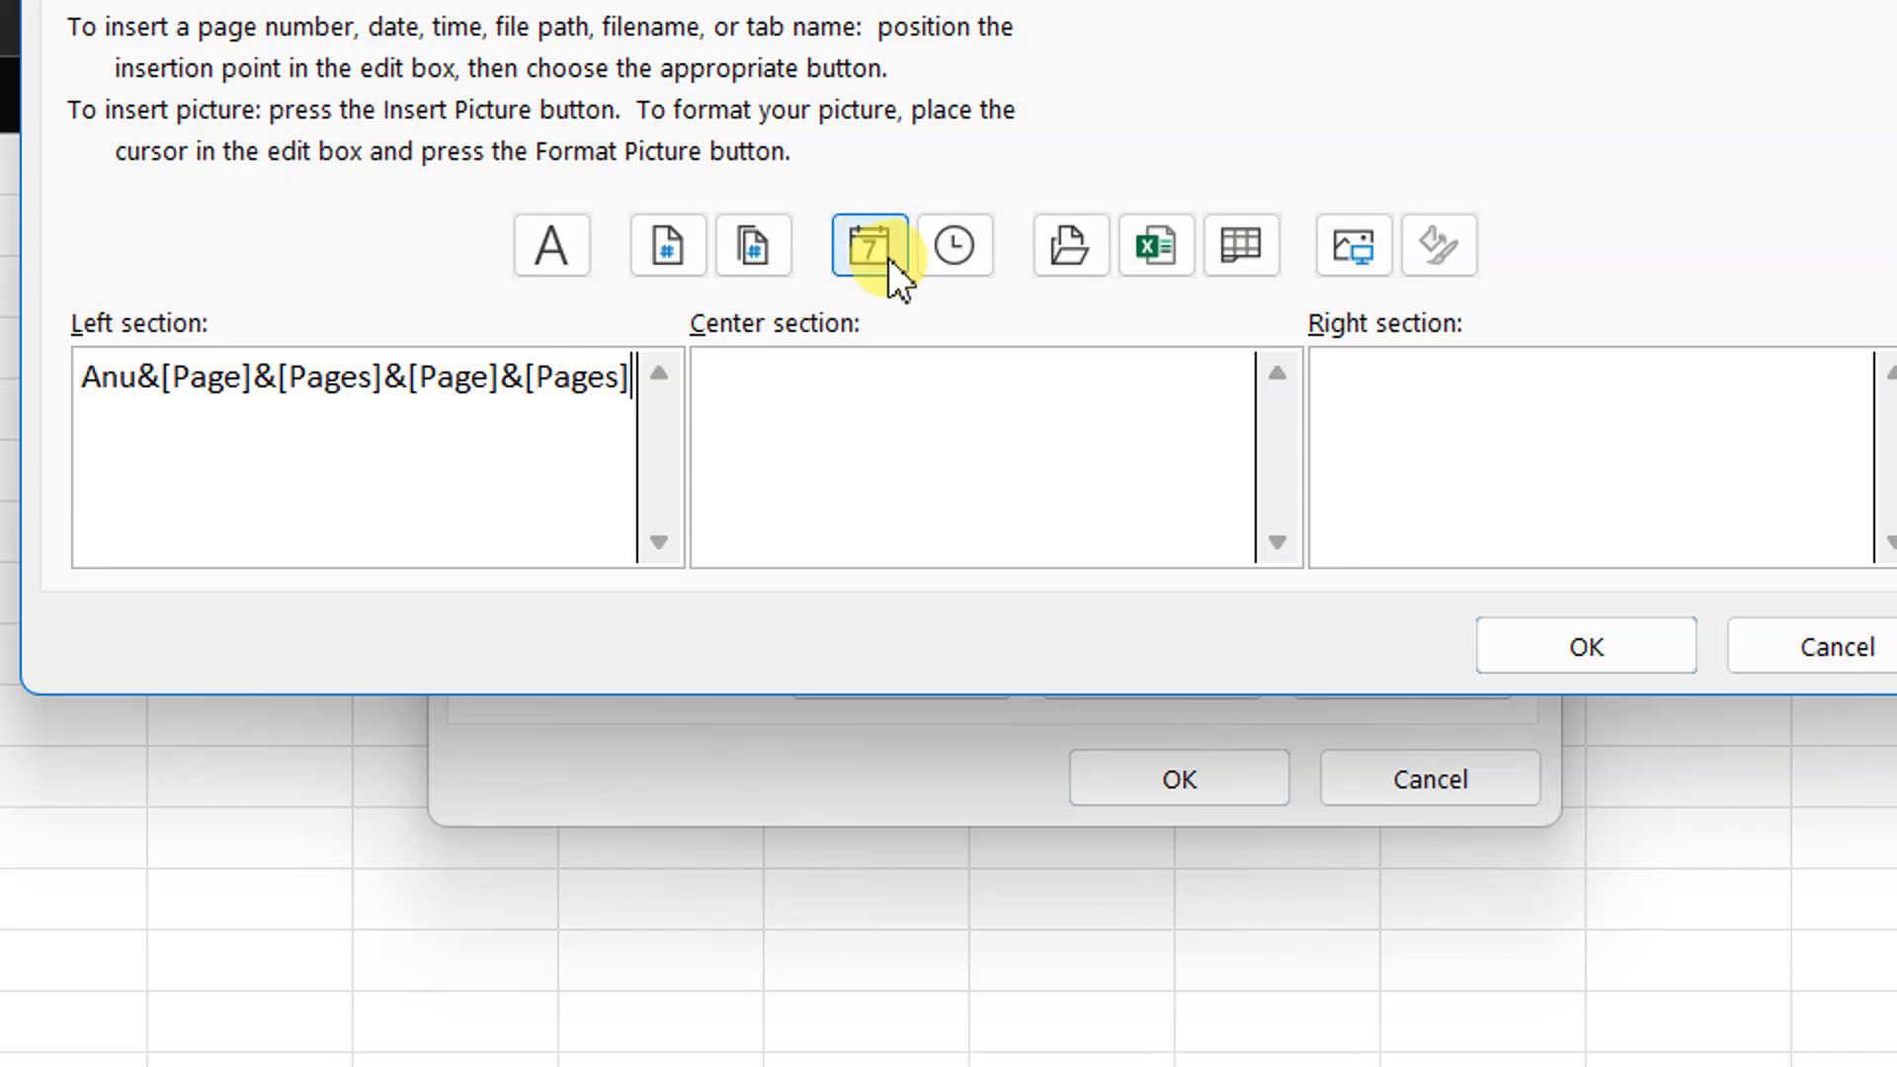
{"action": "left_click", "coordinate": [887, 258]}
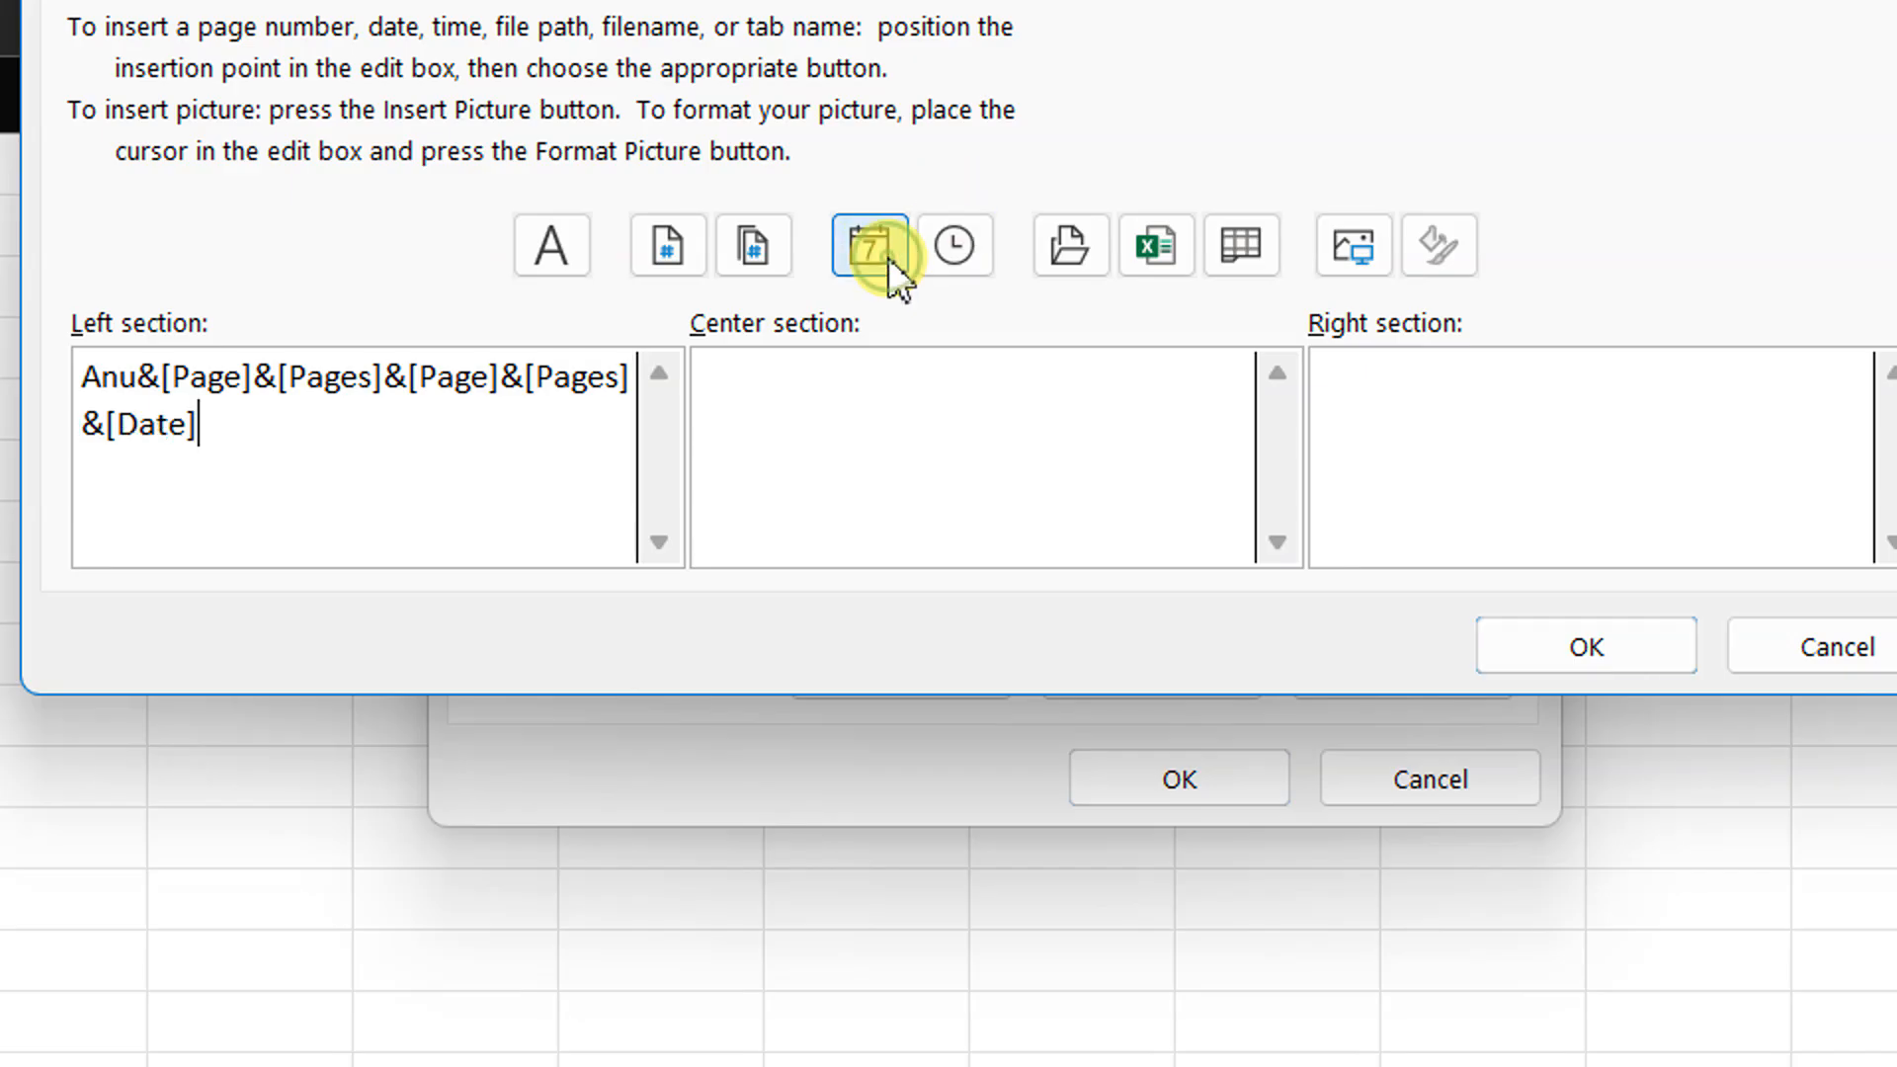
{"action": "left_click", "coordinate": [979, 263]}
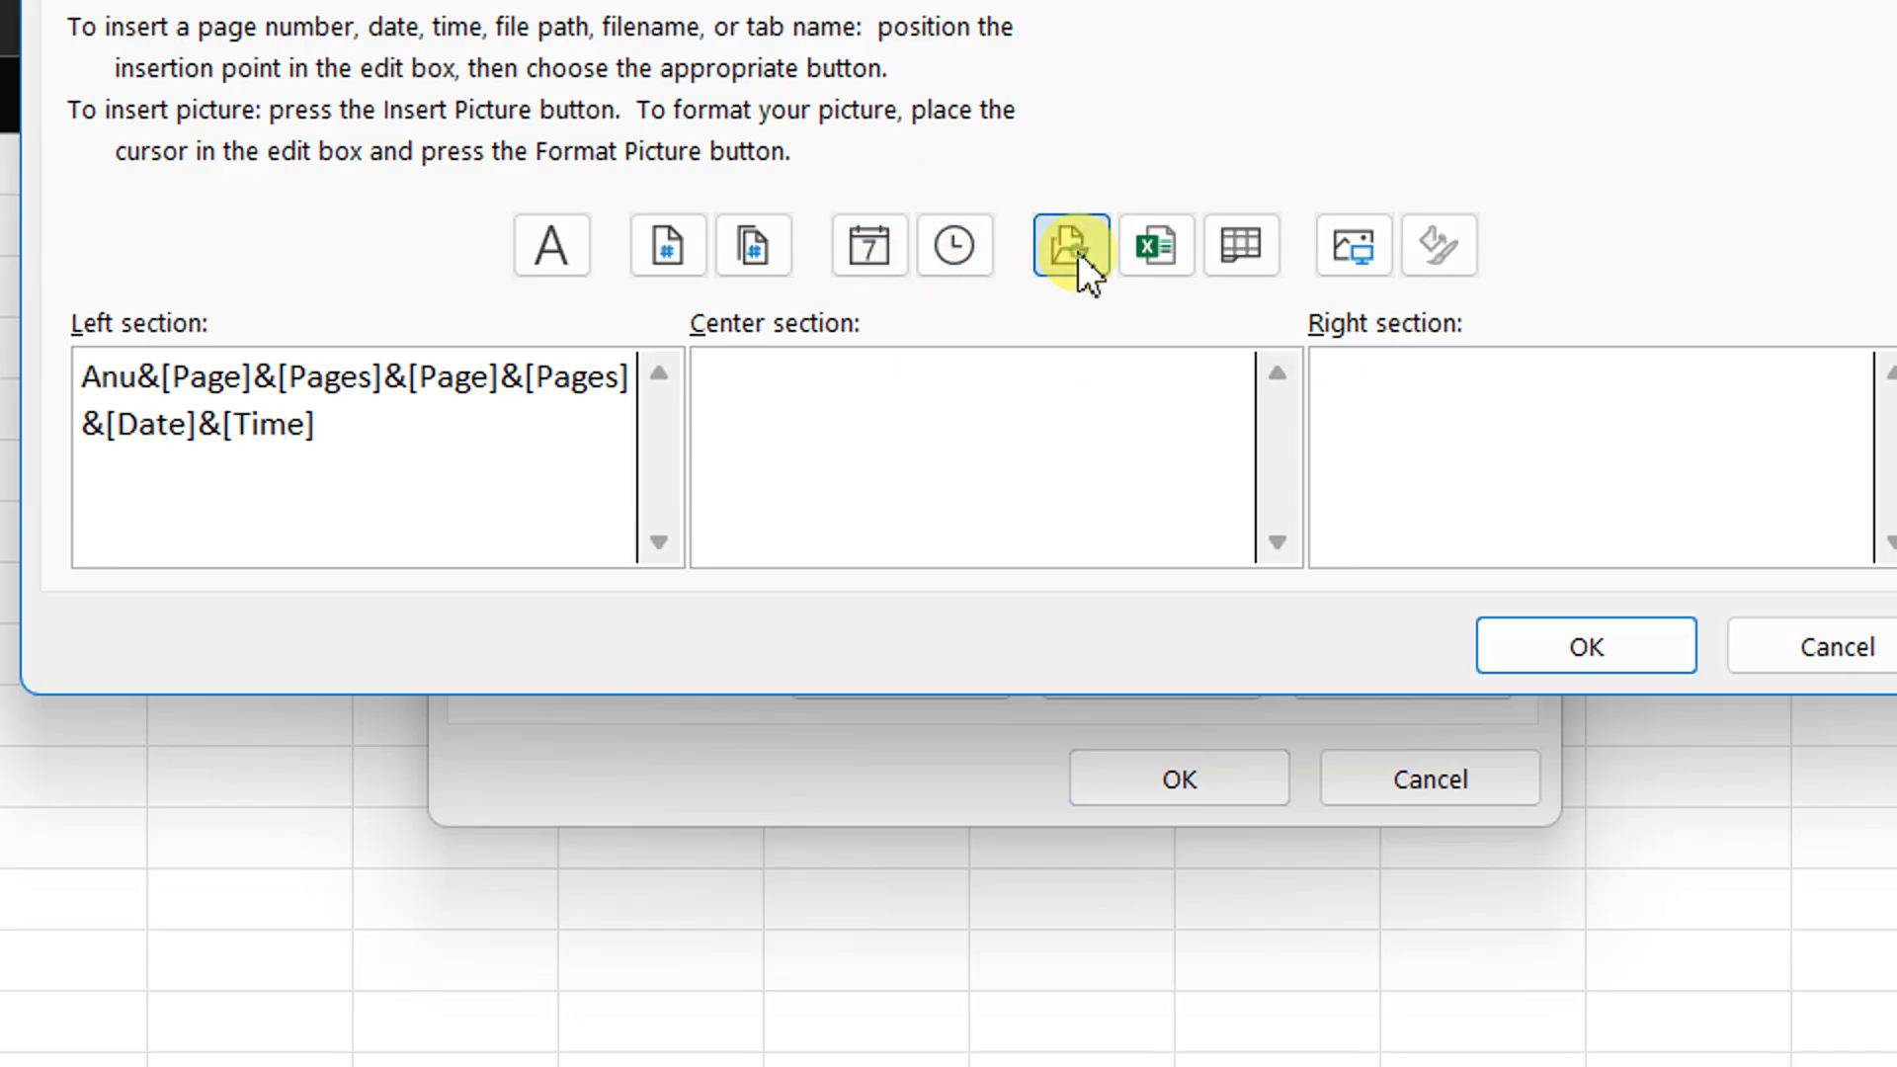
- Append the file path, the file name twice, and the sheet name field to the header's left section
{"action": "left_click", "coordinate": [1077, 252]}
{"action": "left_click", "coordinate": [1160, 247]}
{"action": "left_click", "coordinate": [1160, 247]}
{"action": "left_click", "coordinate": [1266, 252]}
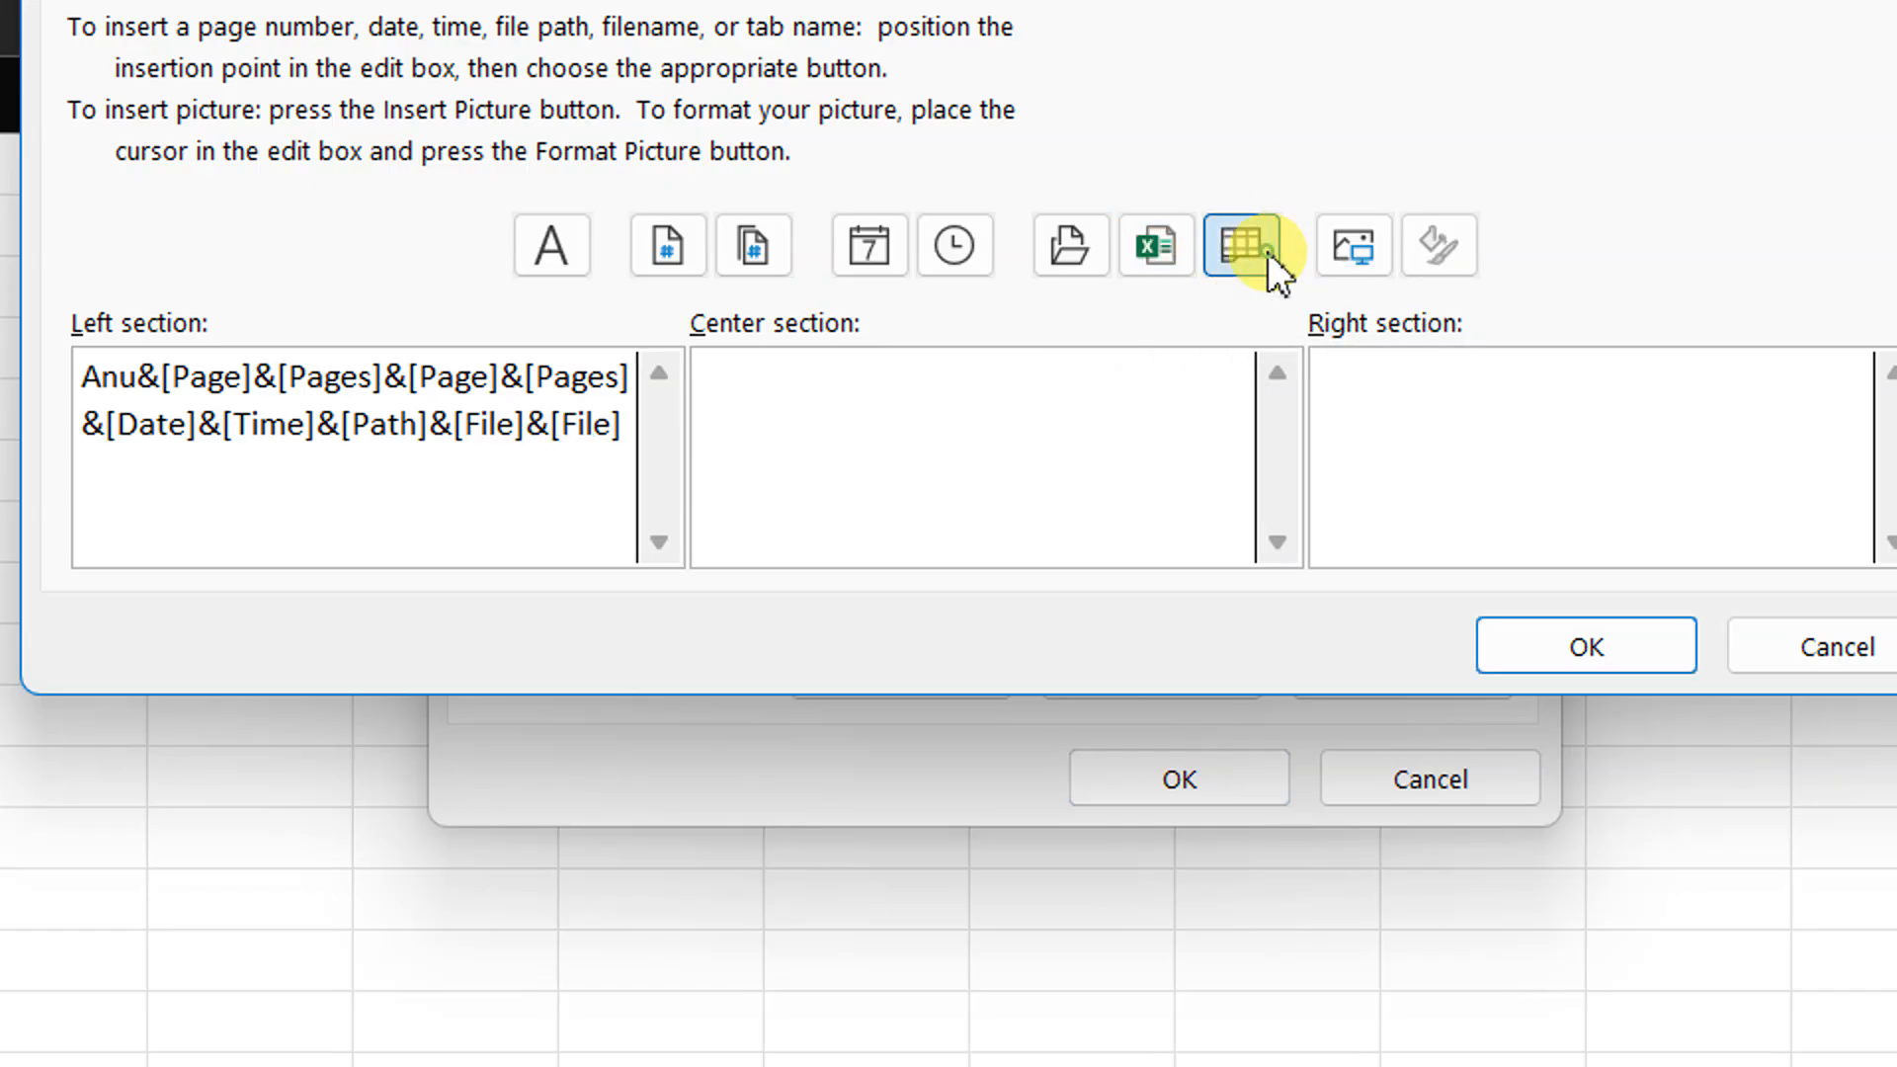
- Insert the local portrait picture with the white background from the Pictures folder into the header's left section
{"action": "left_click", "coordinate": [1354, 245]}
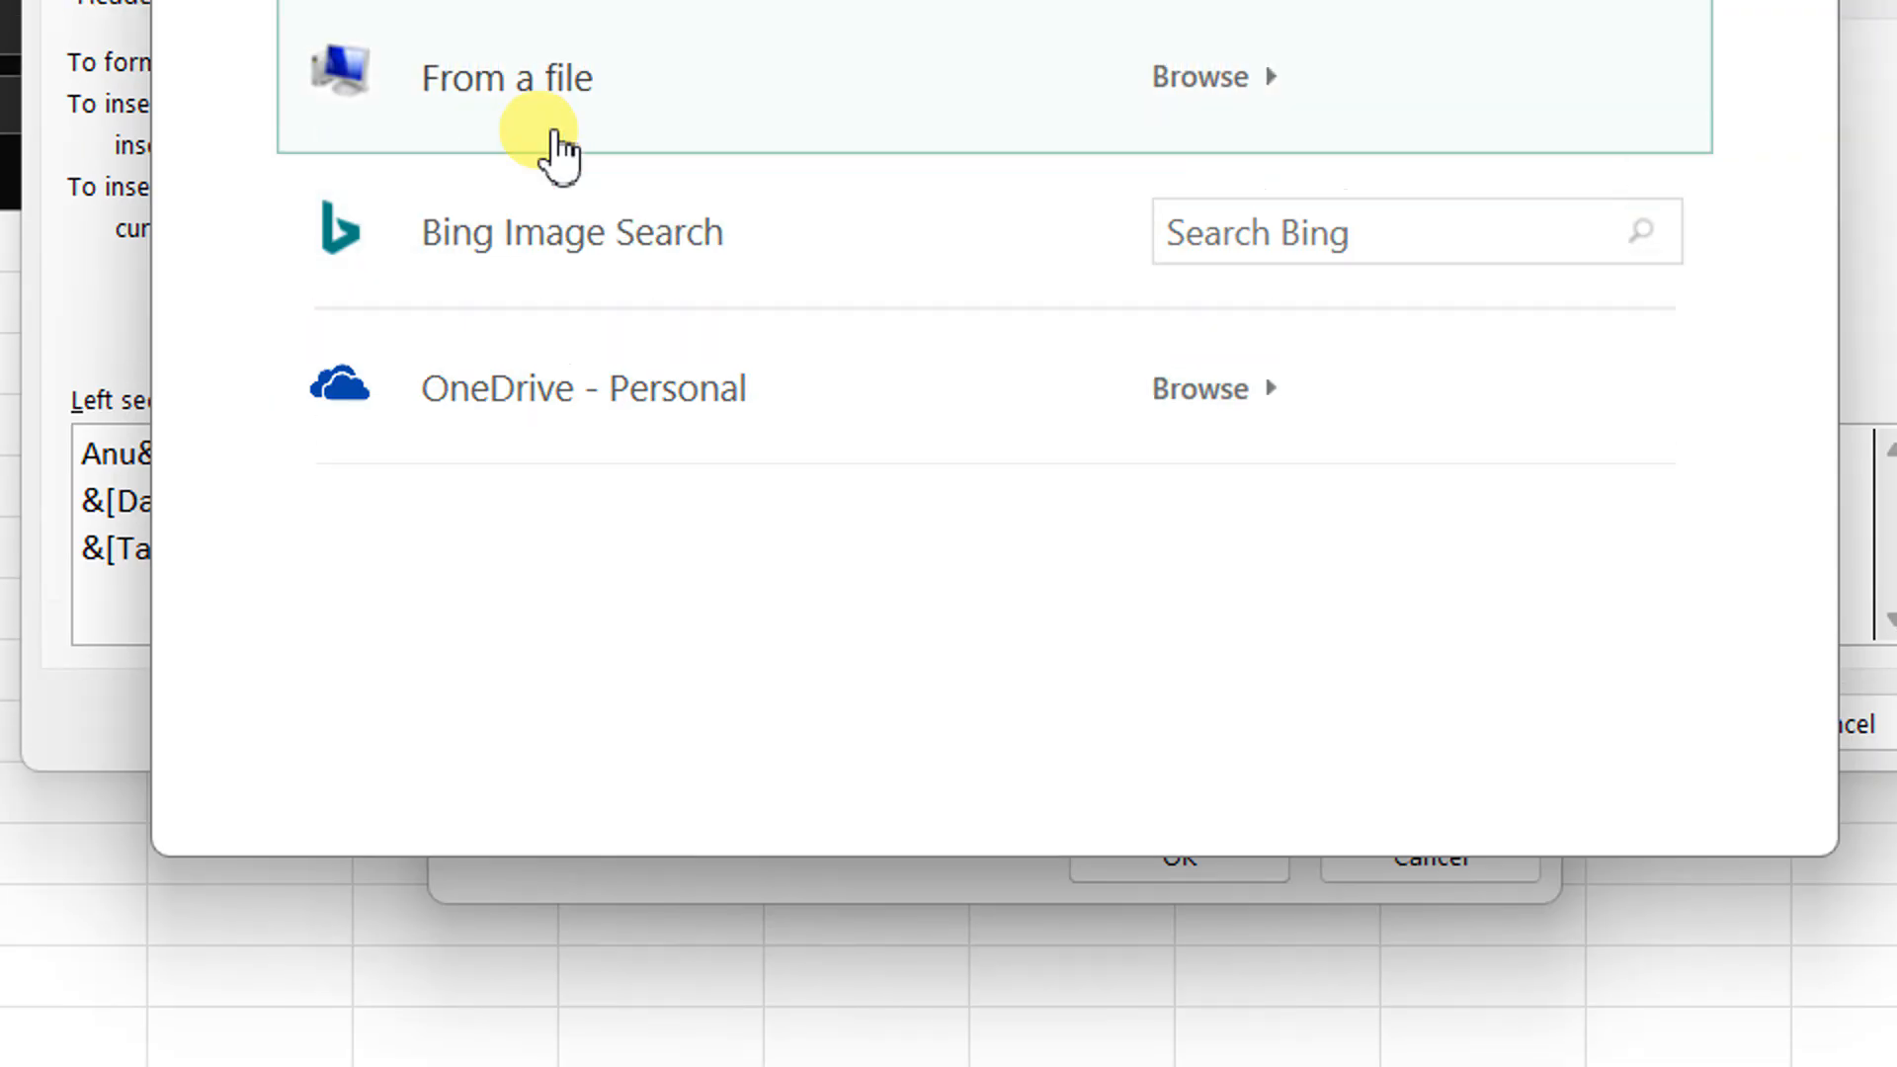
{"action": "left_click", "coordinate": [556, 148]}
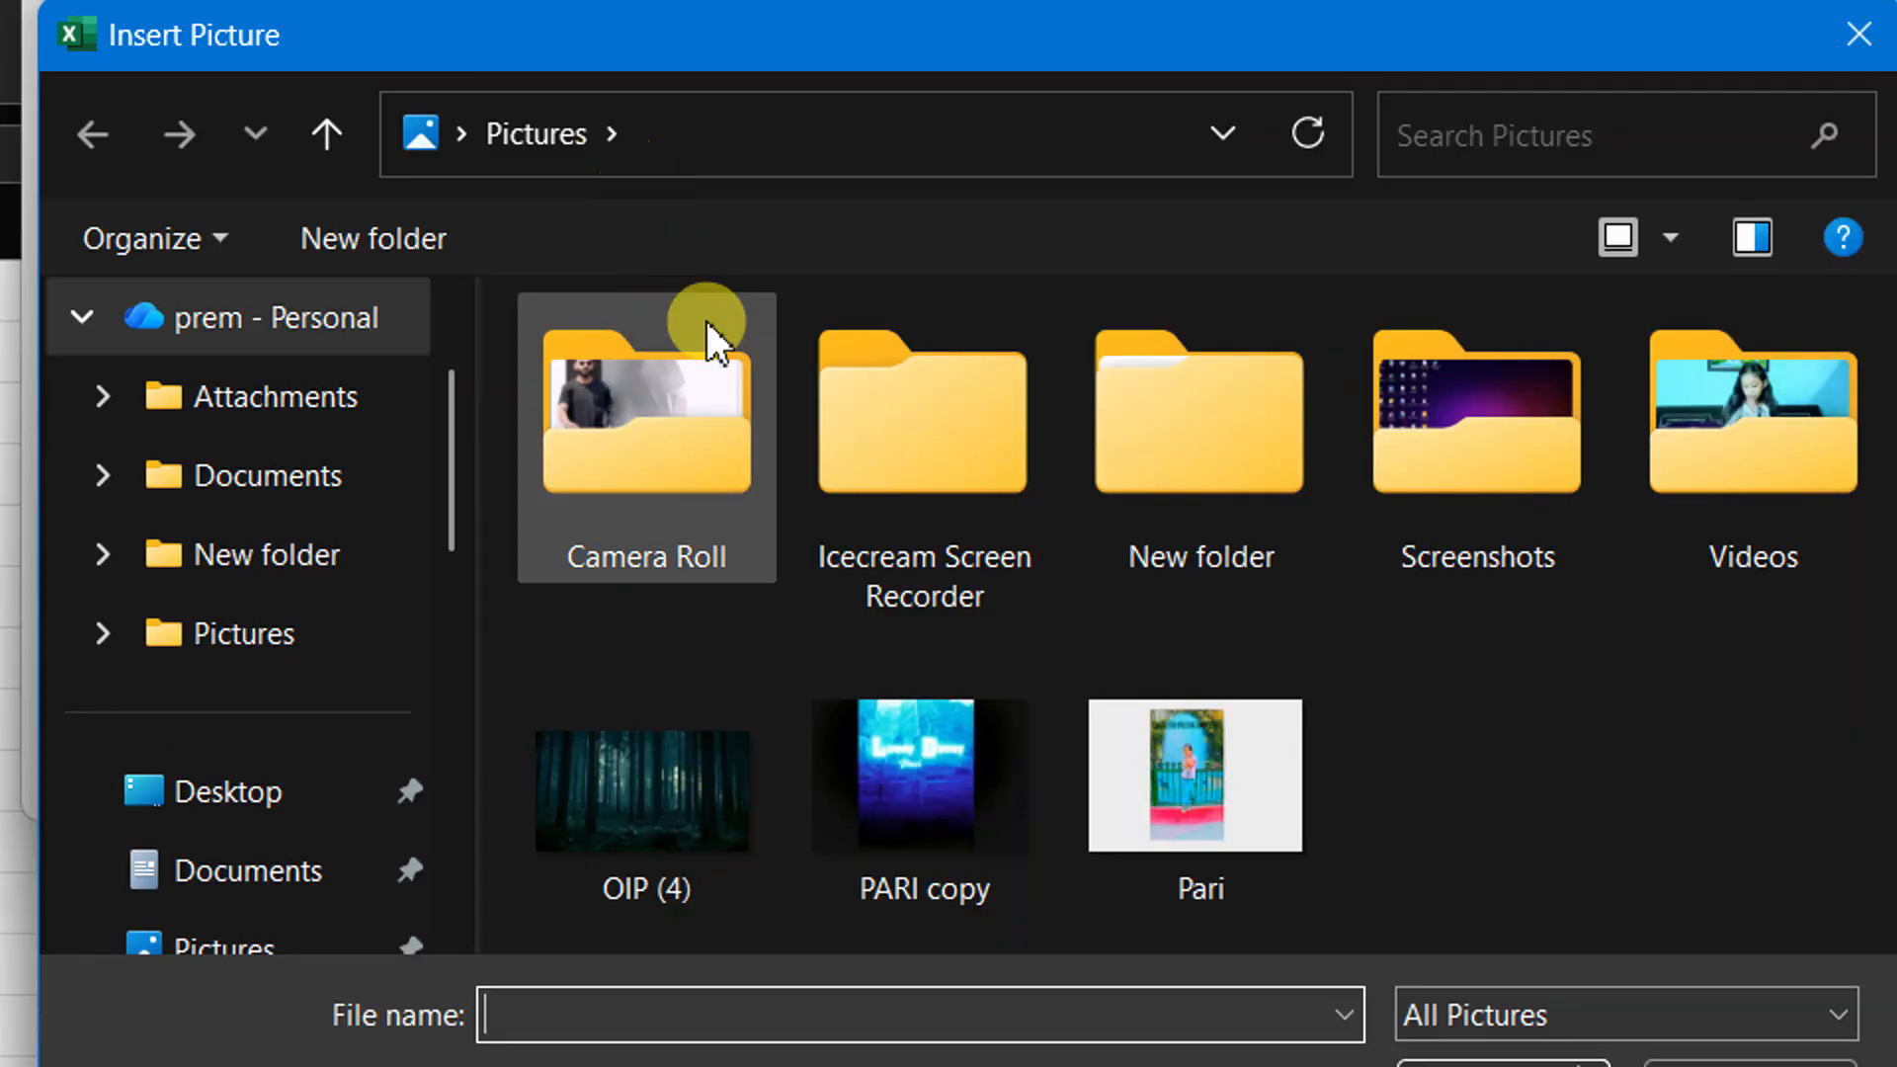
{"action": "left_click", "coordinate": [1206, 797]}
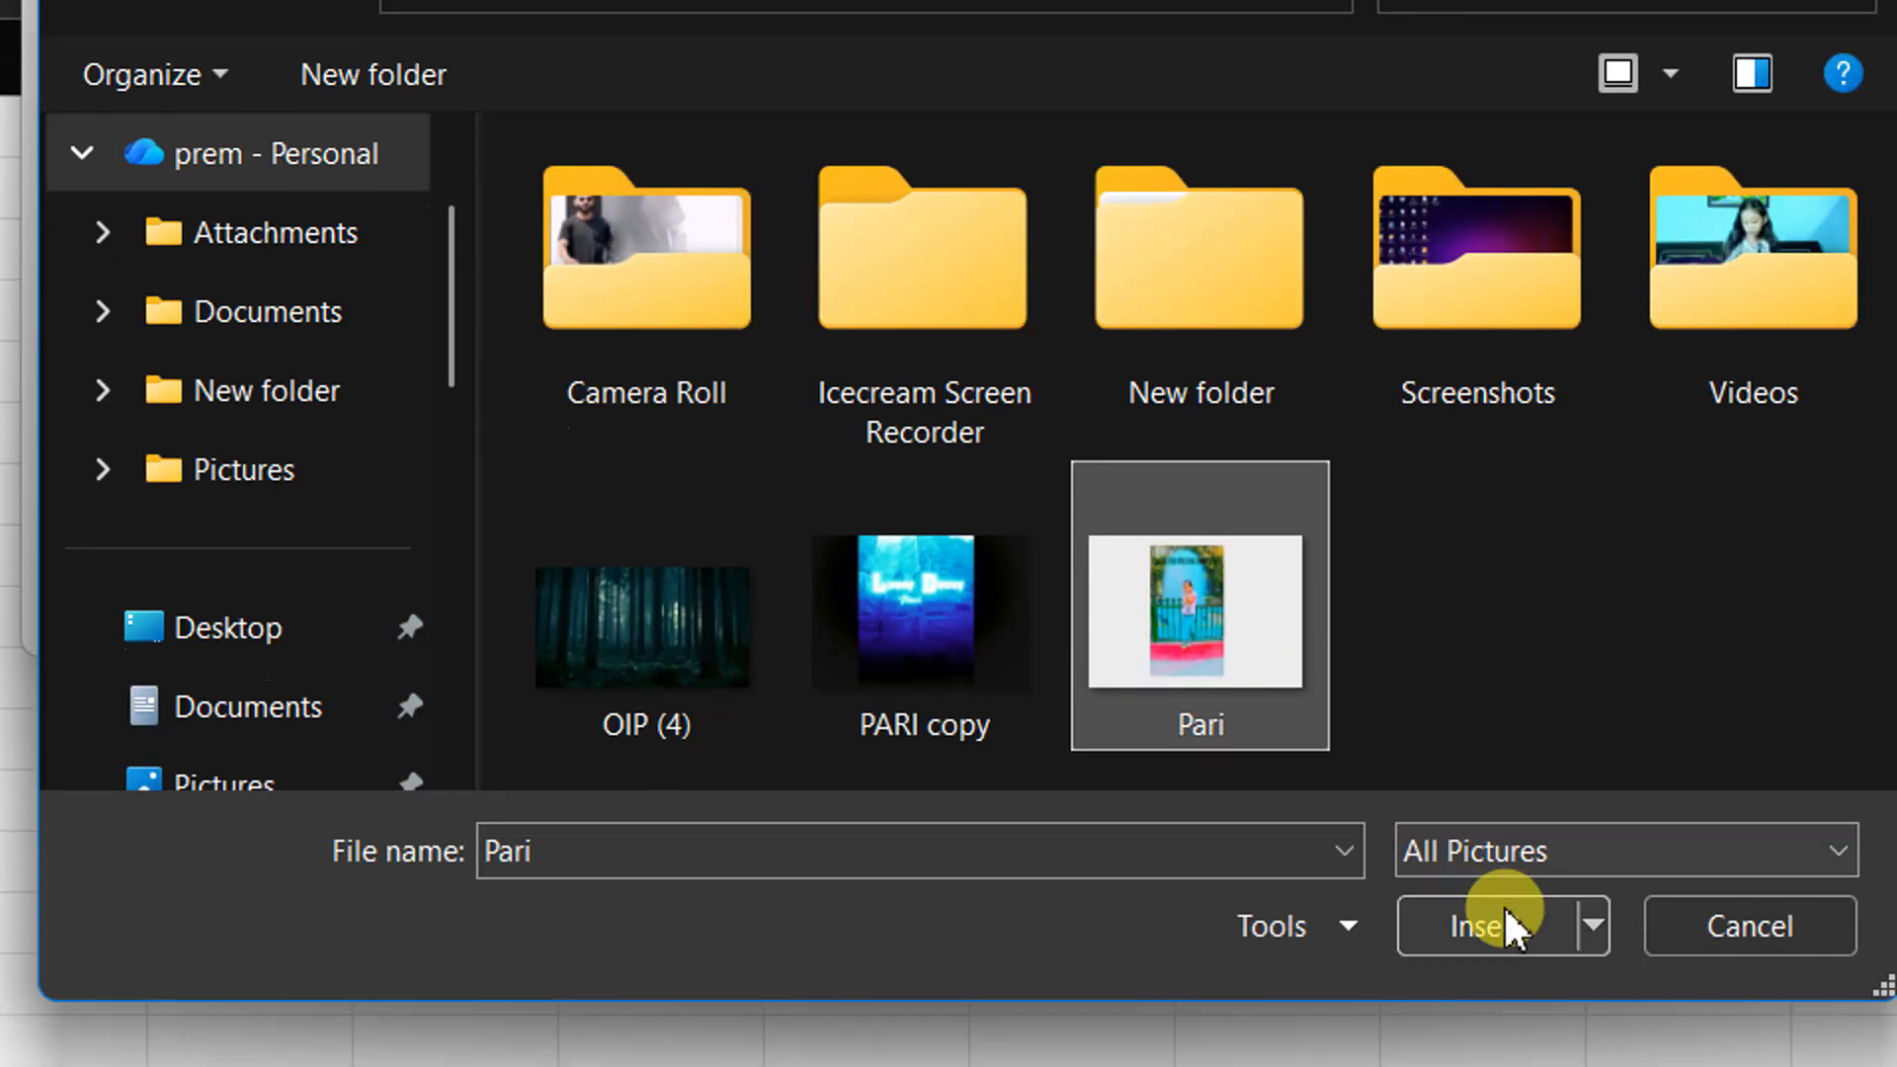
{"action": "left_click", "coordinate": [1503, 904]}
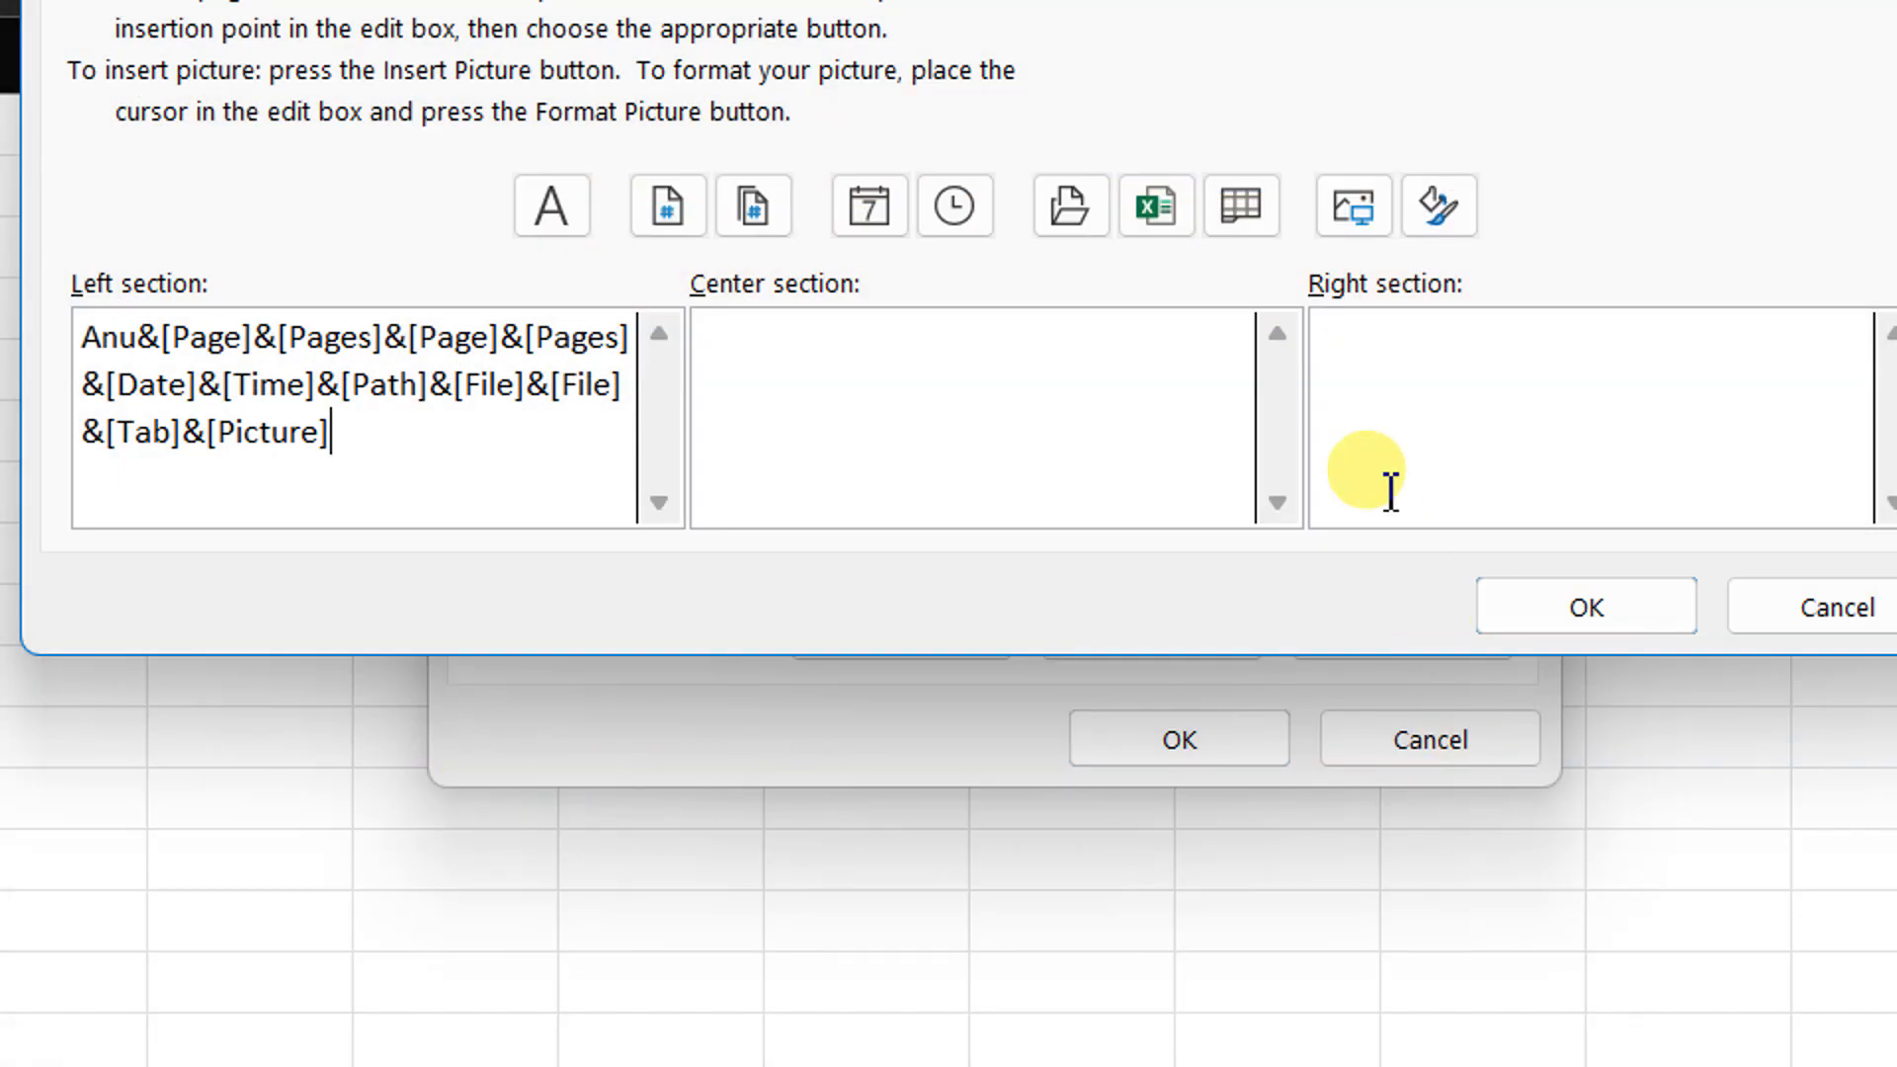
- Review the header picture's size and image settings, keep them as they are, and apply the custom header
{"action": "left_click", "coordinate": [1438, 209]}
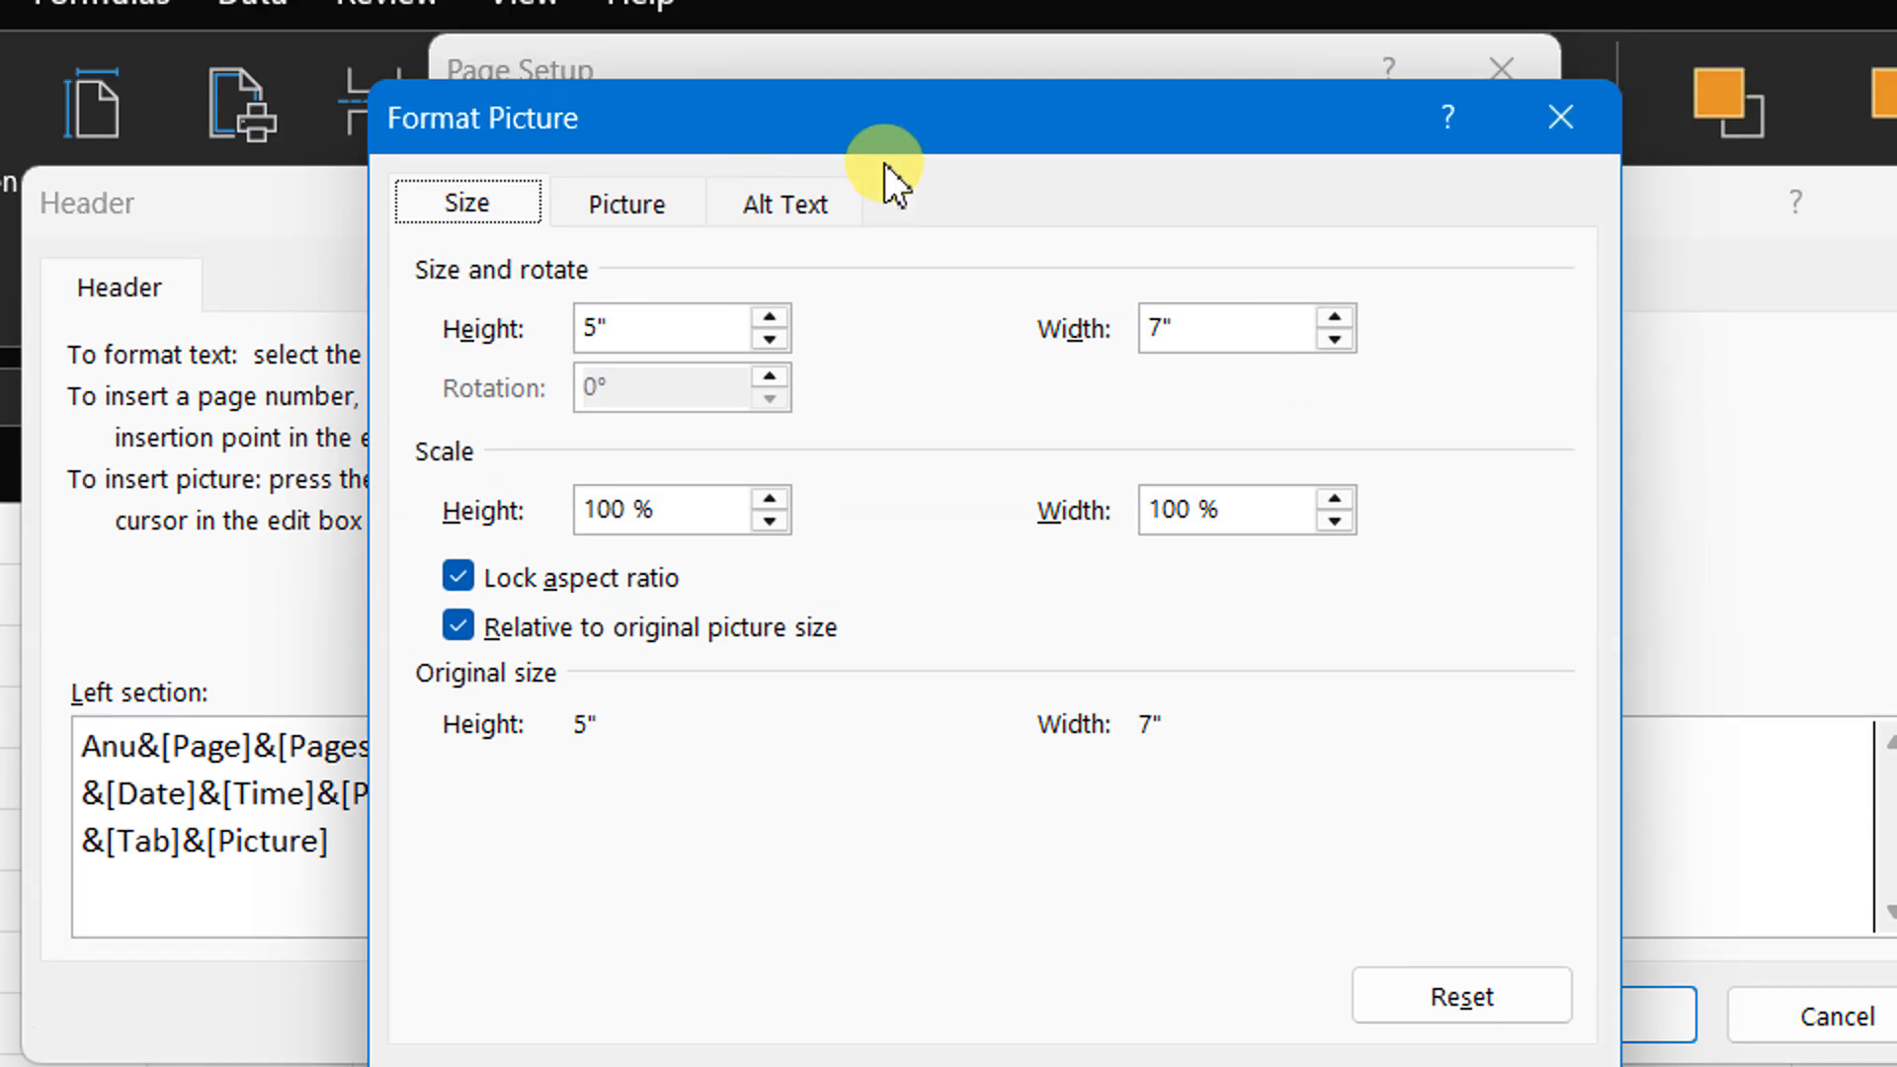
{"action": "left_click", "coordinate": [652, 202]}
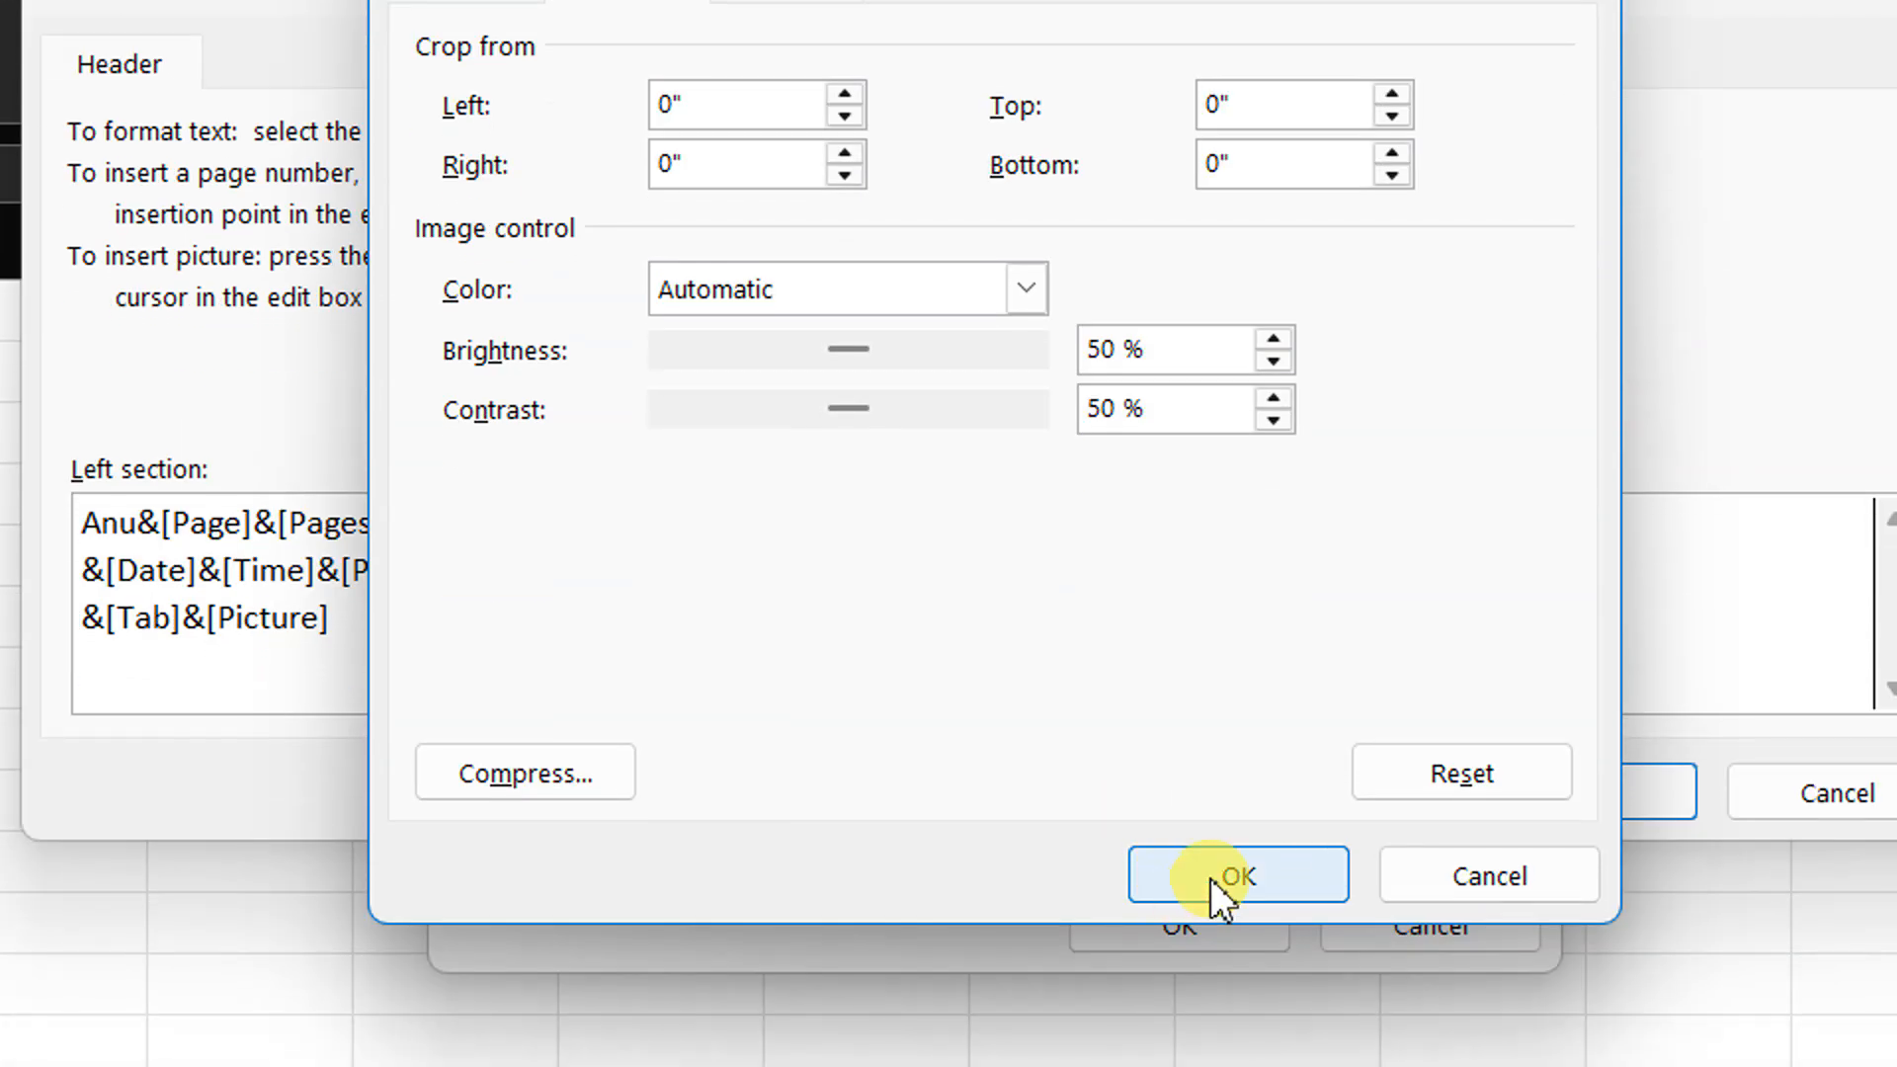
{"action": "left_click", "coordinate": [1236, 875]}
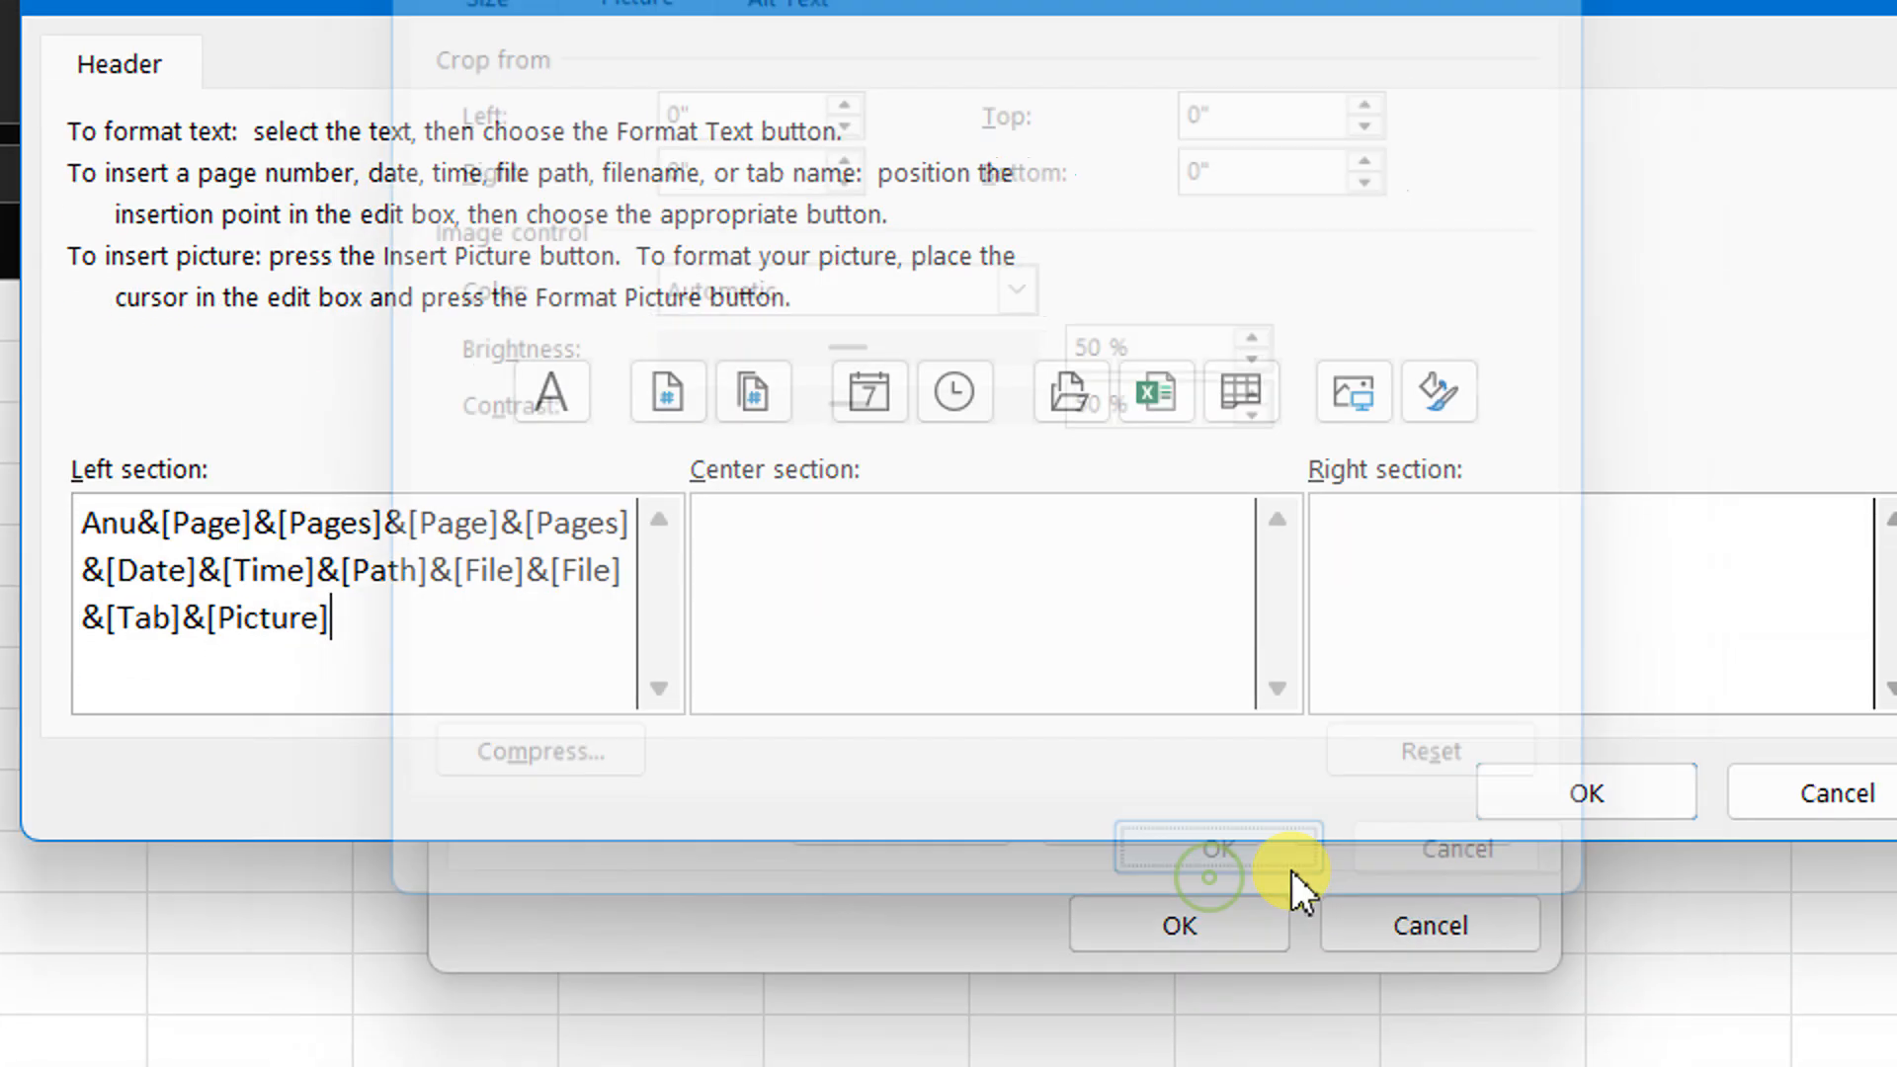
{"action": "left_click", "coordinate": [1534, 789]}
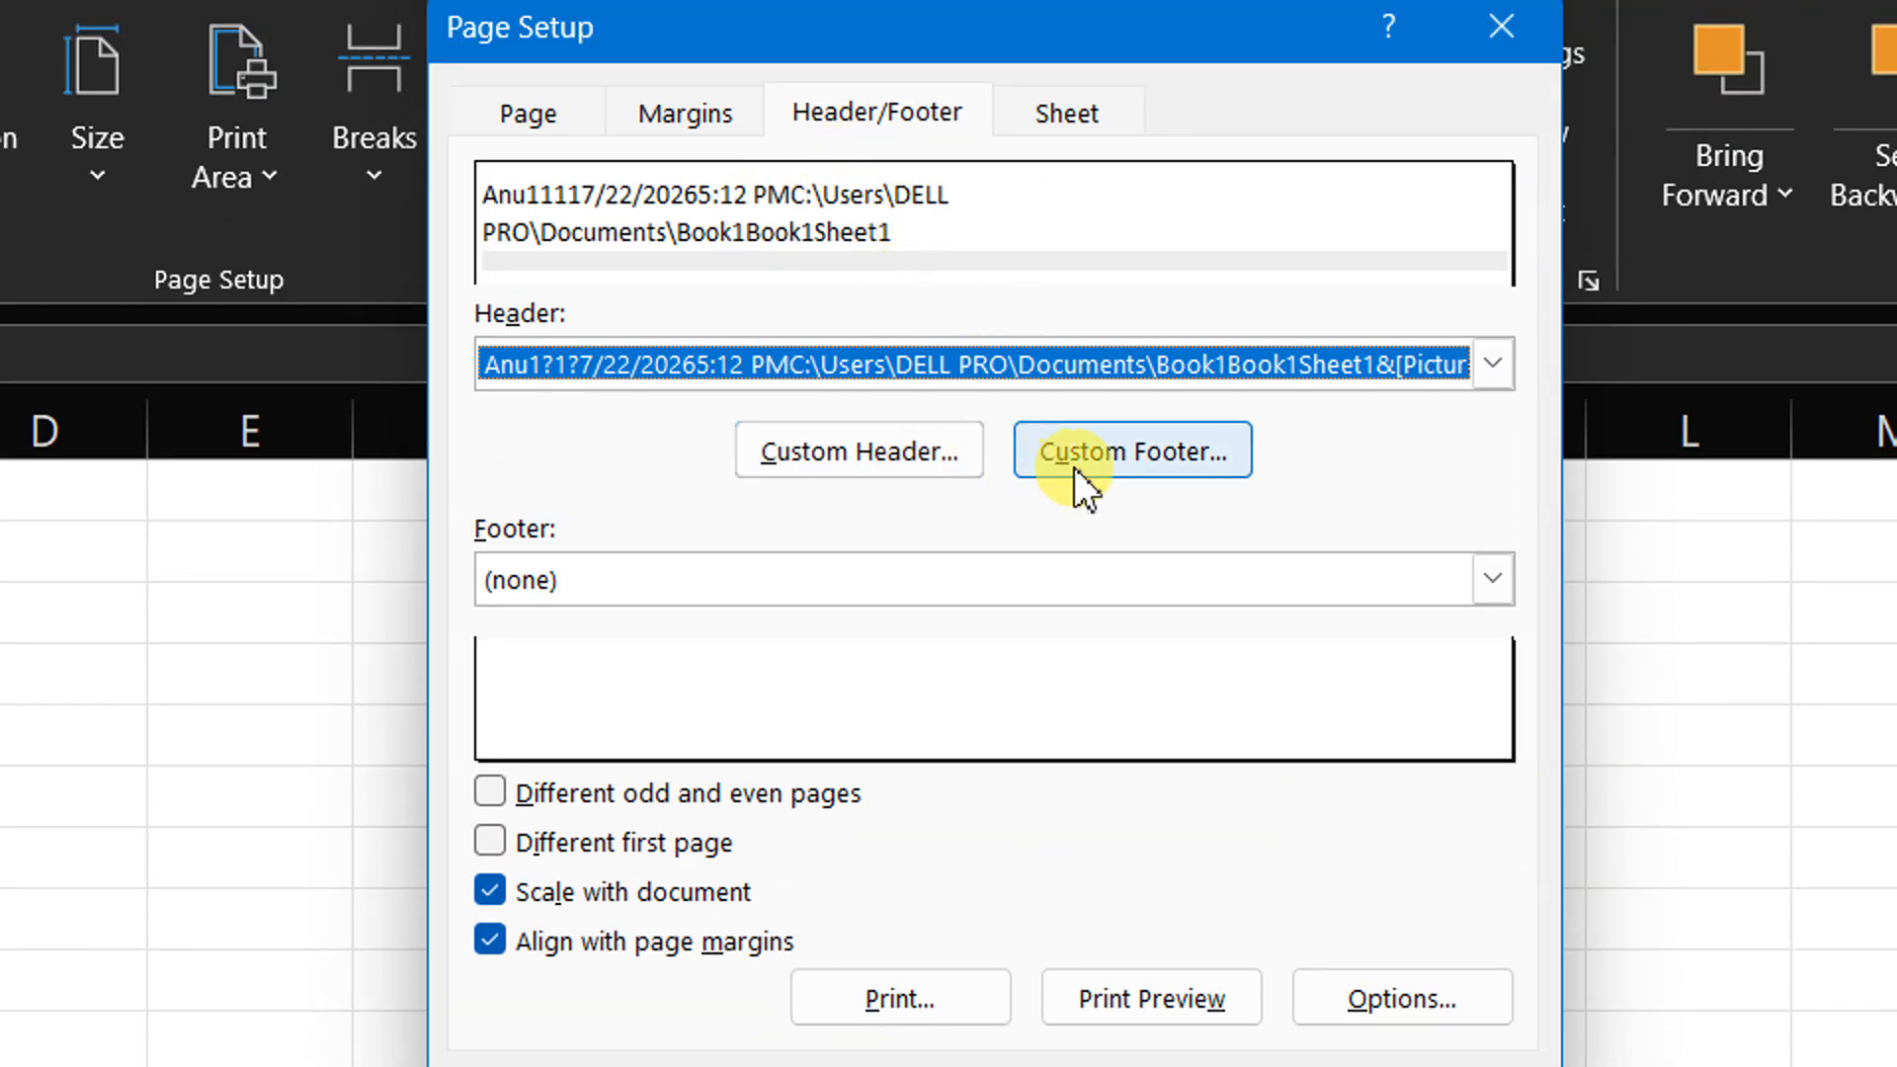
- Create a custom footer with the page count and date in its left section, and check the header and footer in the print preview
{"action": "left_click", "coordinate": [1146, 476]}
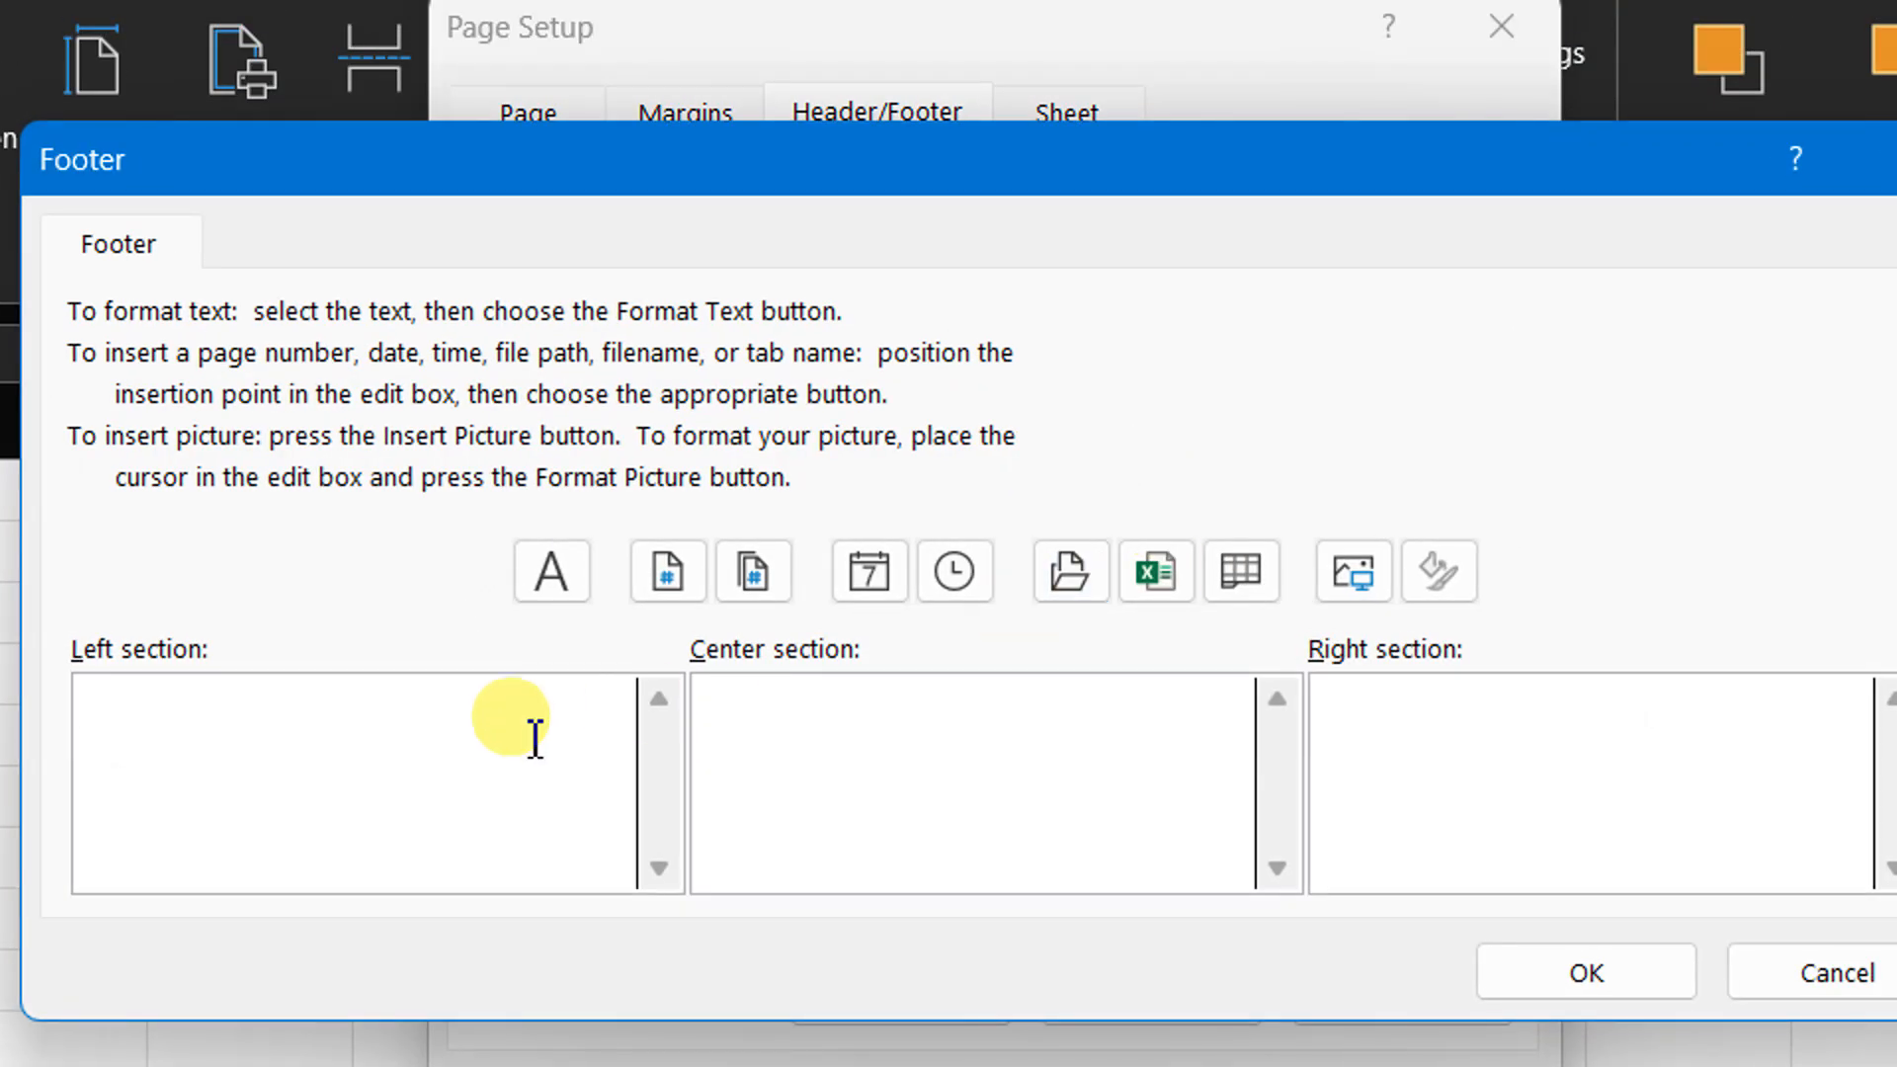
{"action": "left_click", "coordinate": [774, 566]}
{"action": "left_click", "coordinate": [870, 571]}
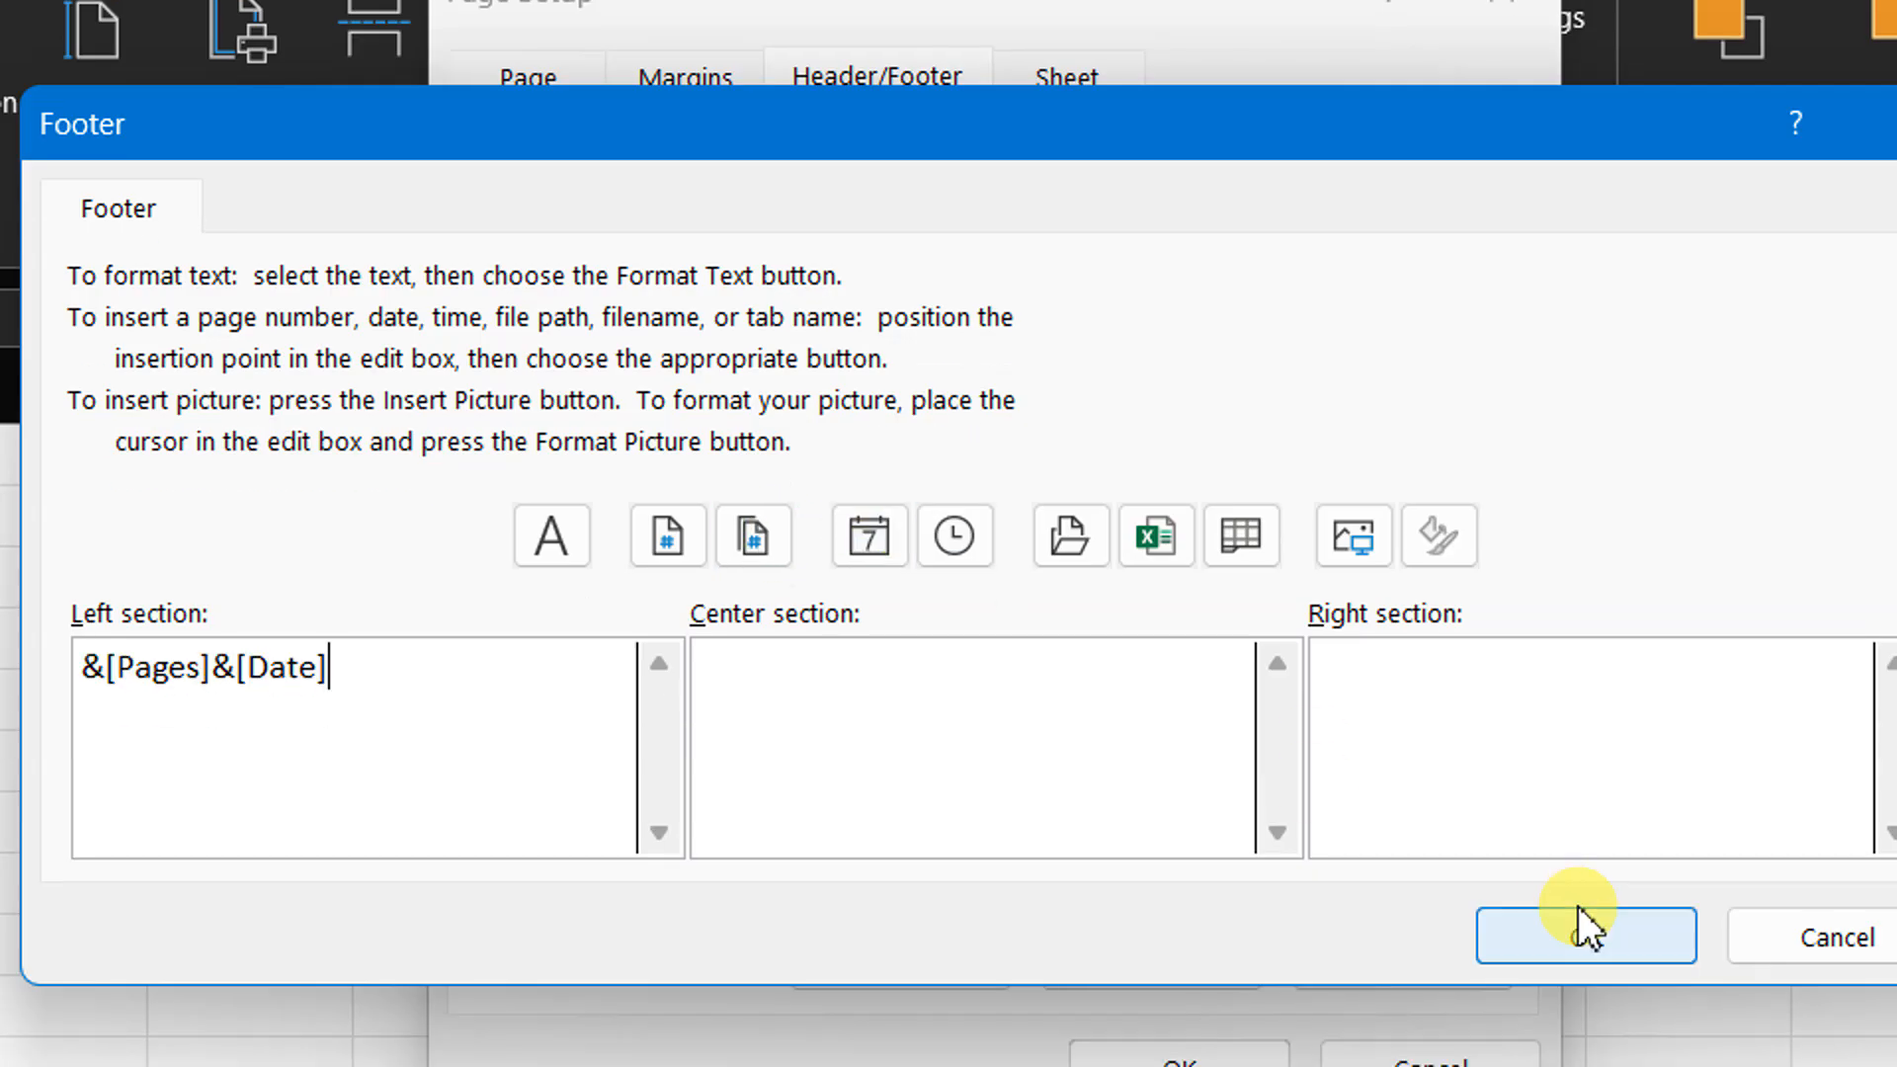
{"action": "left_click", "coordinate": [1599, 952]}
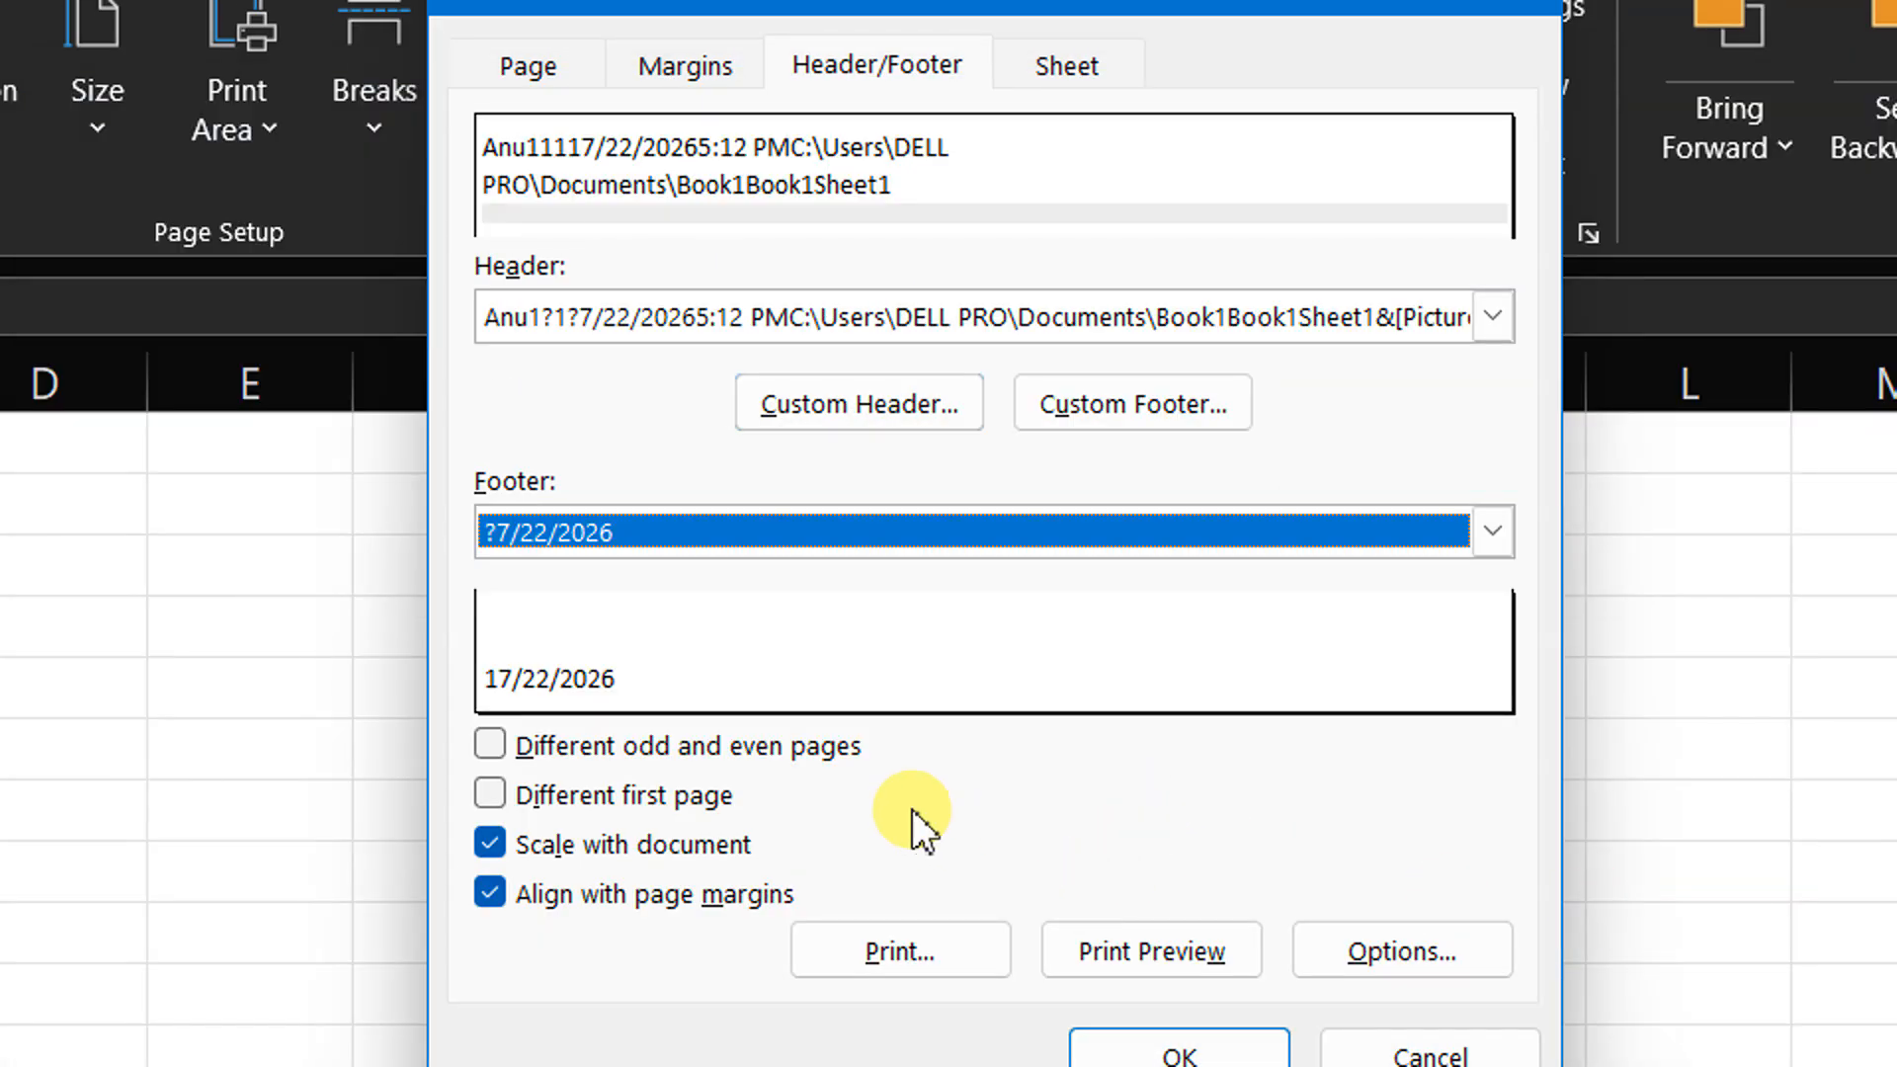
{"action": "left_click", "coordinate": [1153, 964]}
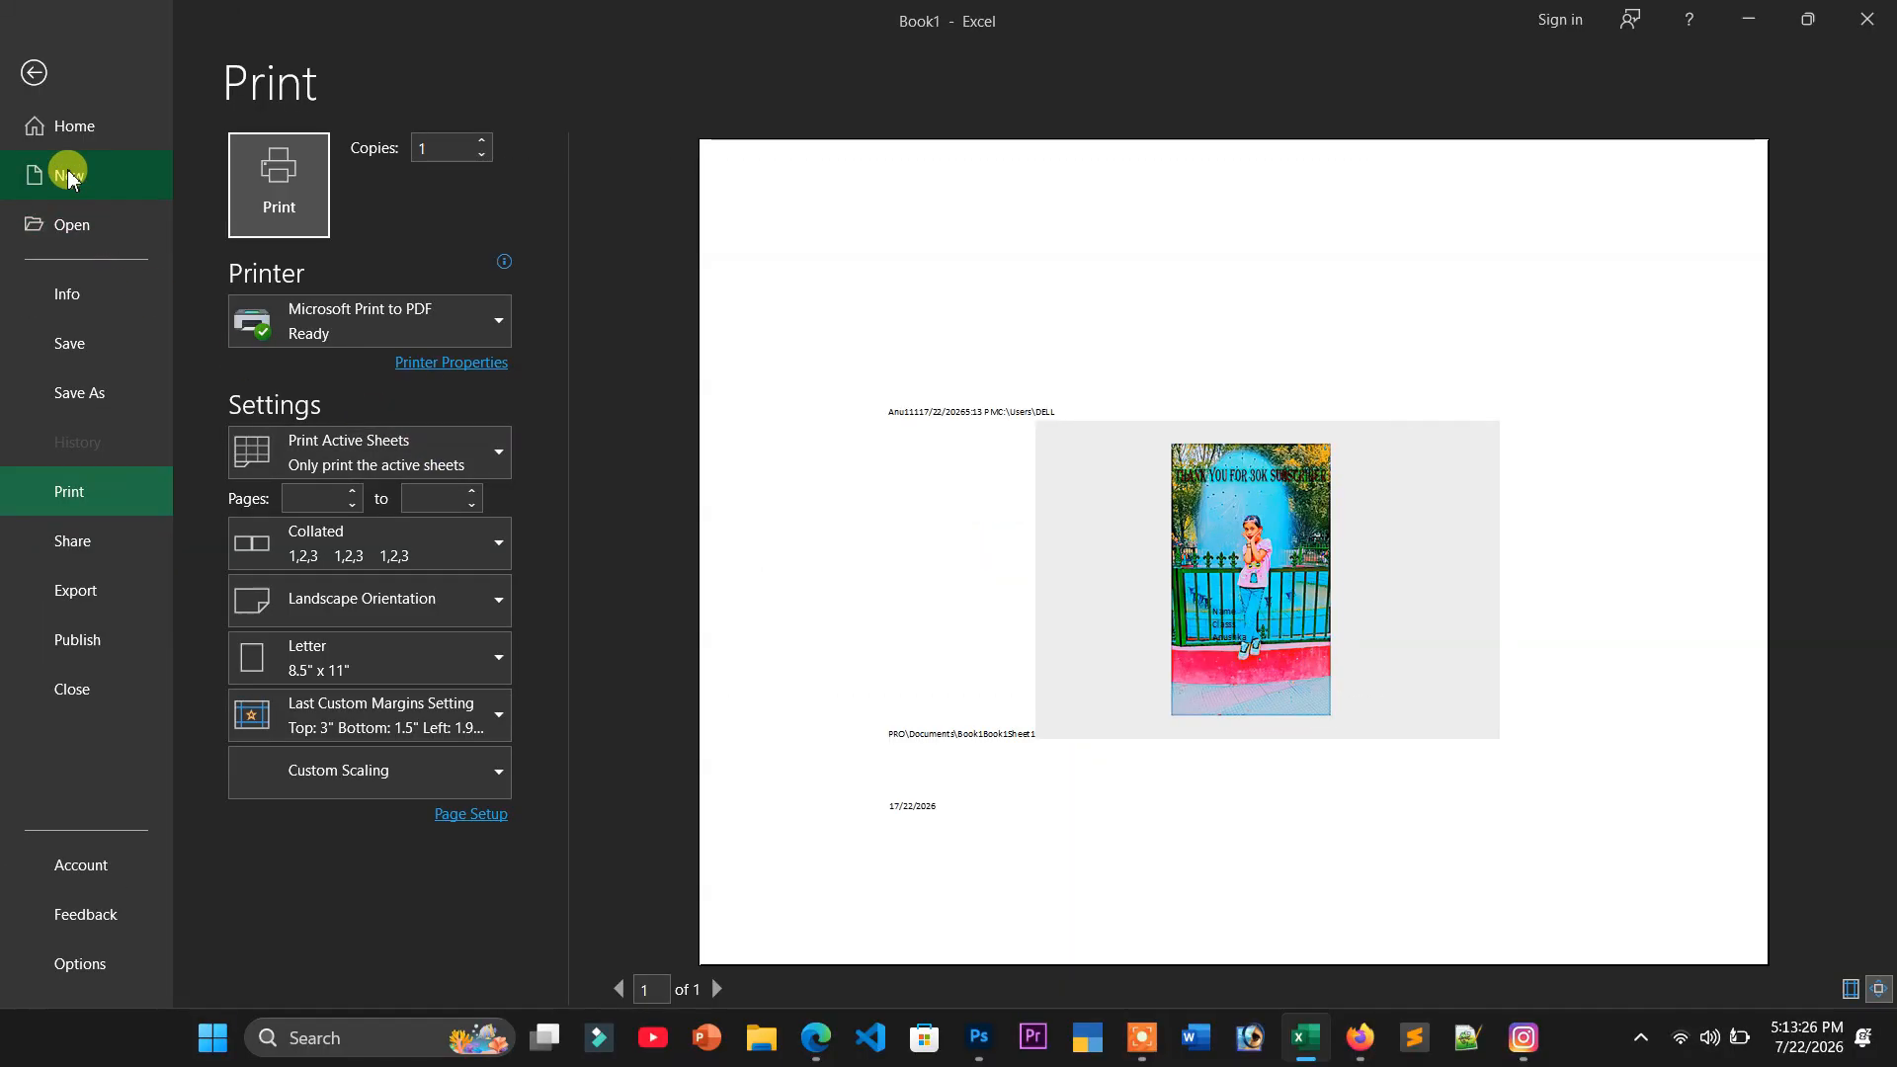
{"action": "left_click", "coordinate": [40, 74]}
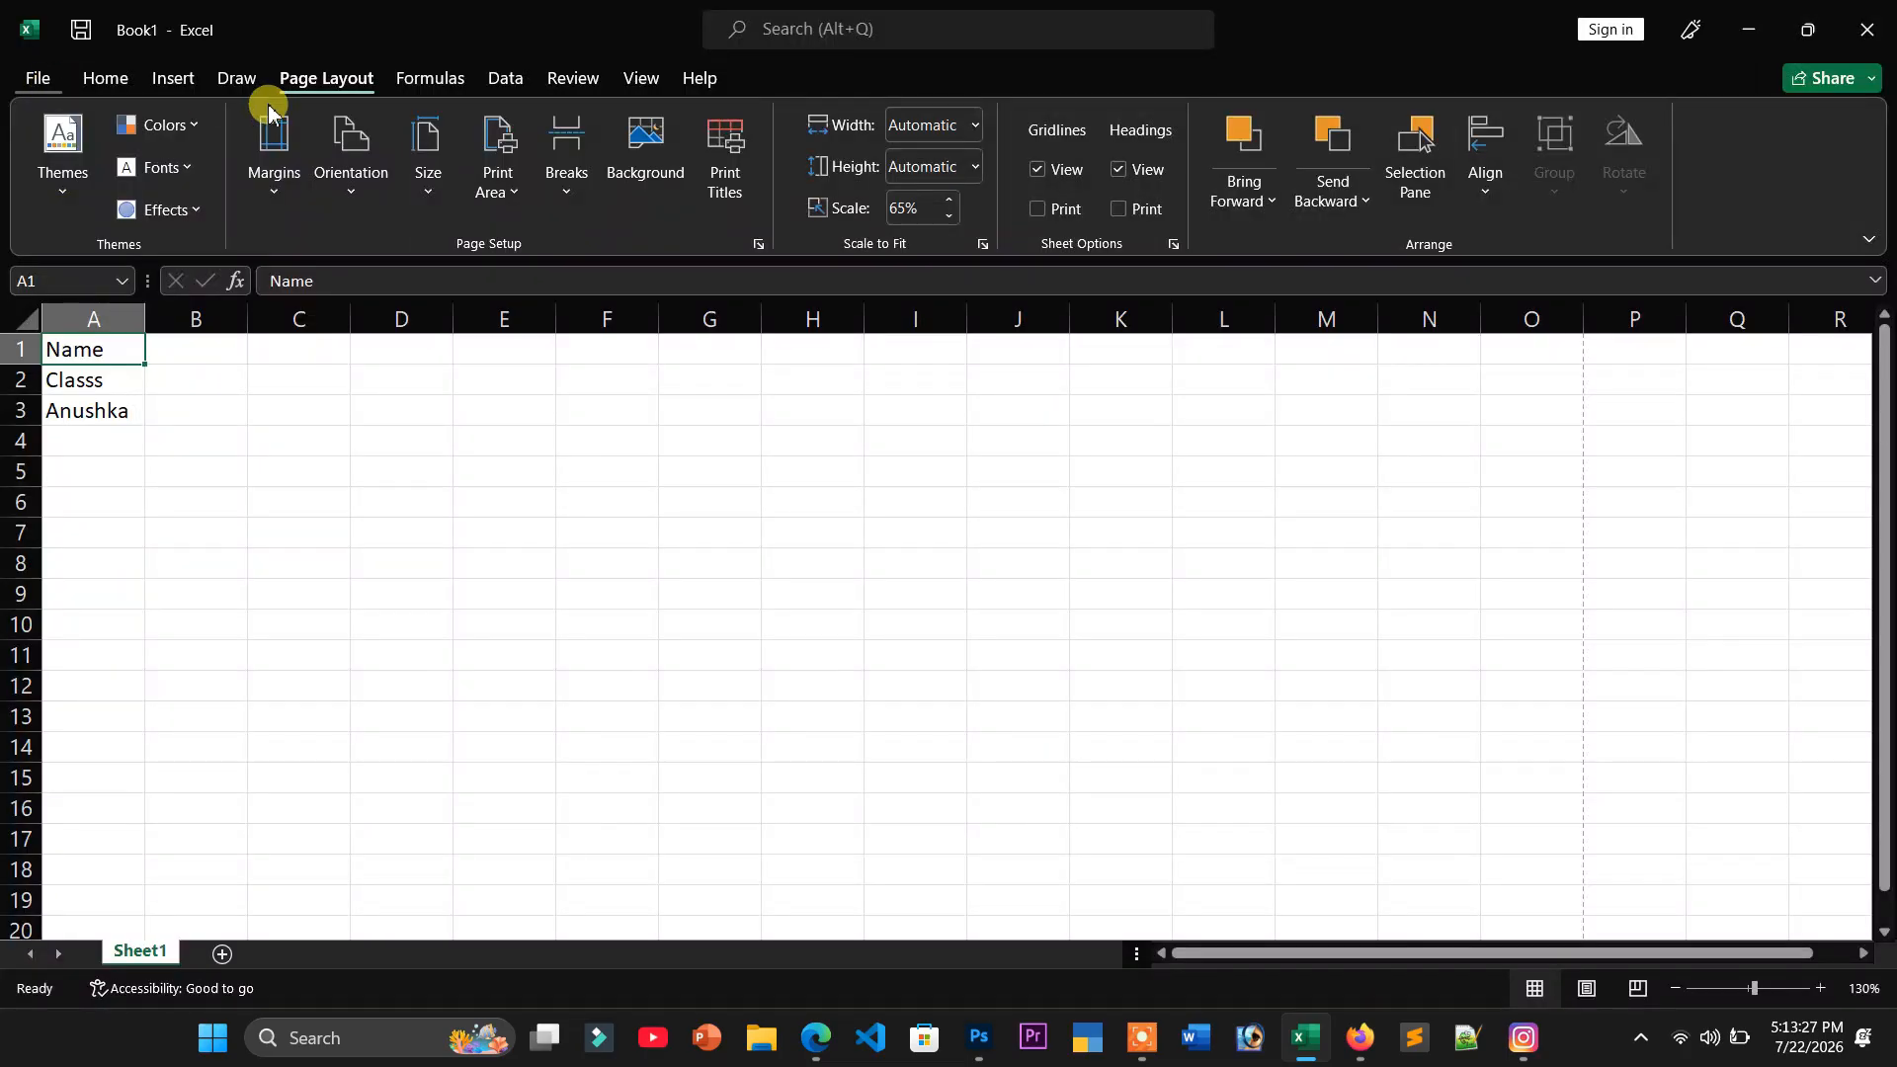
- Set the print area to cells A1:B2 in the sheet's page setup
{"action": "left_click", "coordinate": [726, 168]}
{"action": "left_click", "coordinate": [794, 163]}
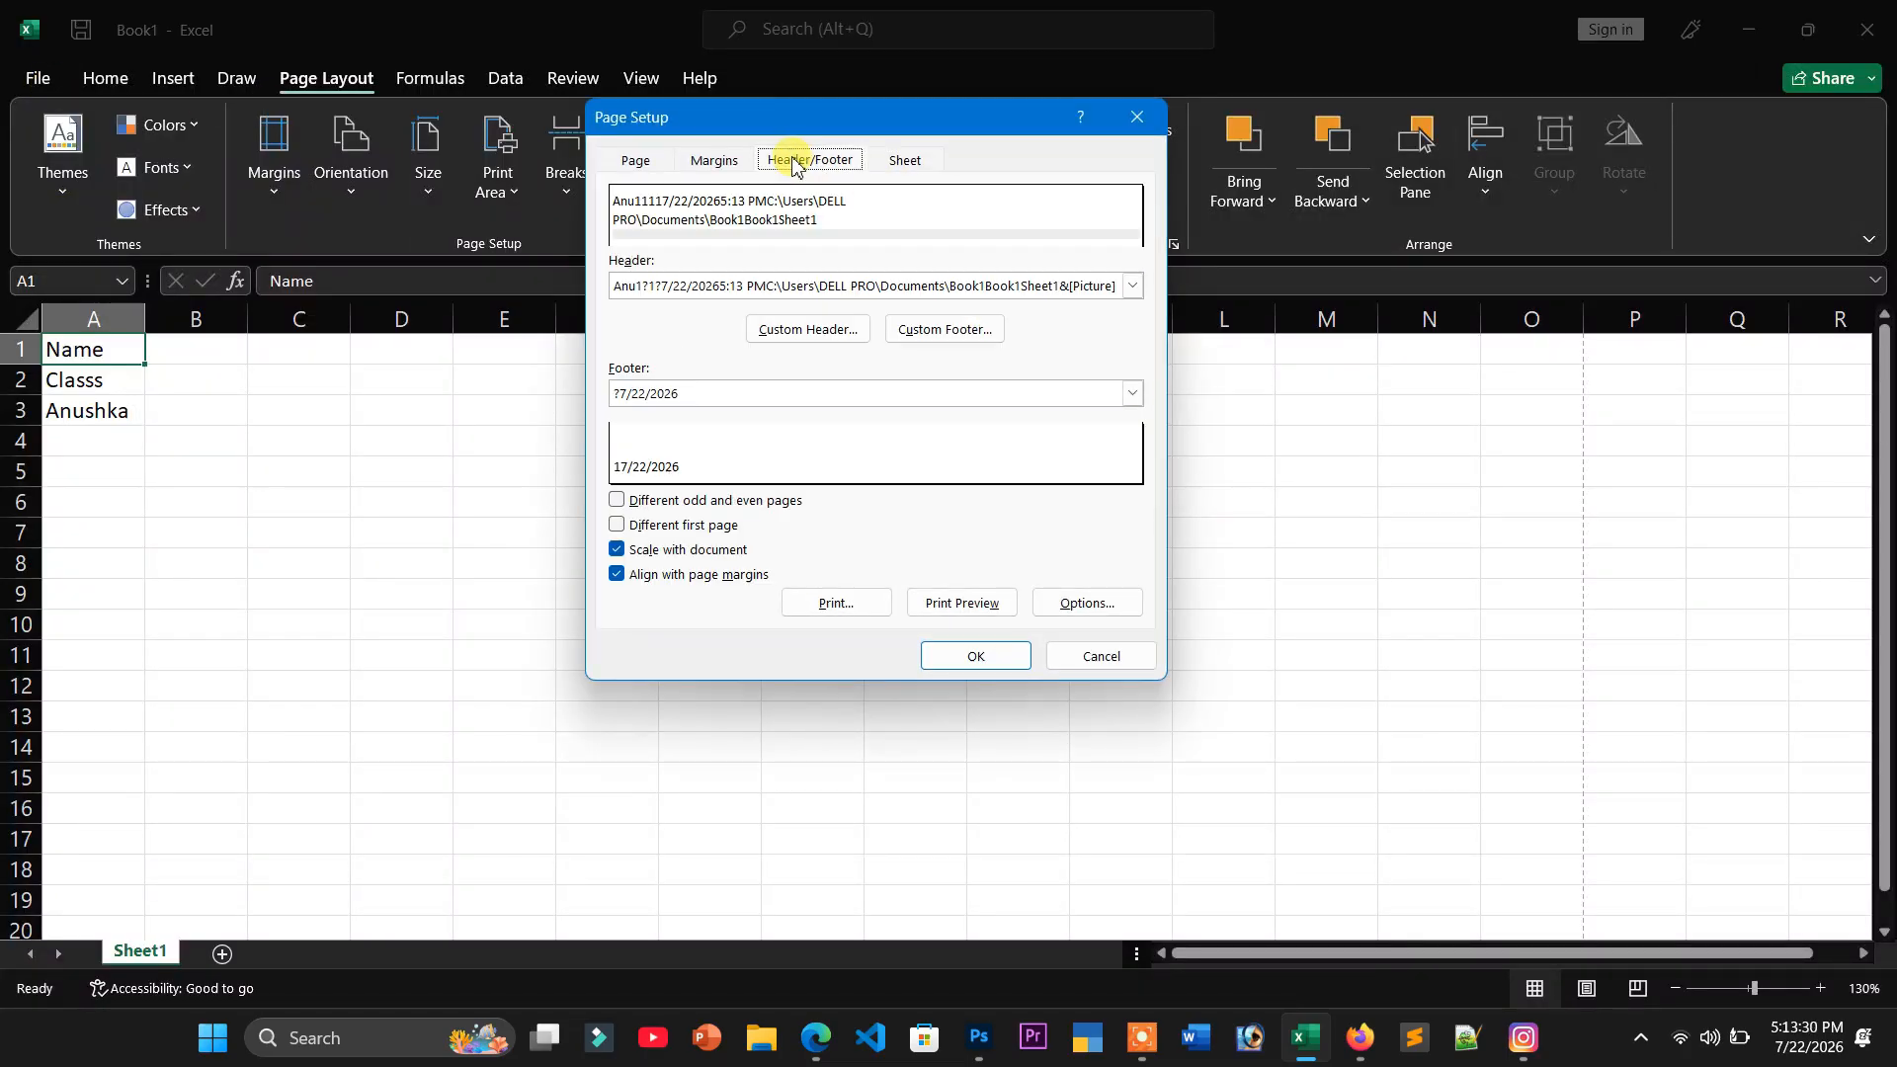
{"action": "left_click", "coordinate": [887, 162]}
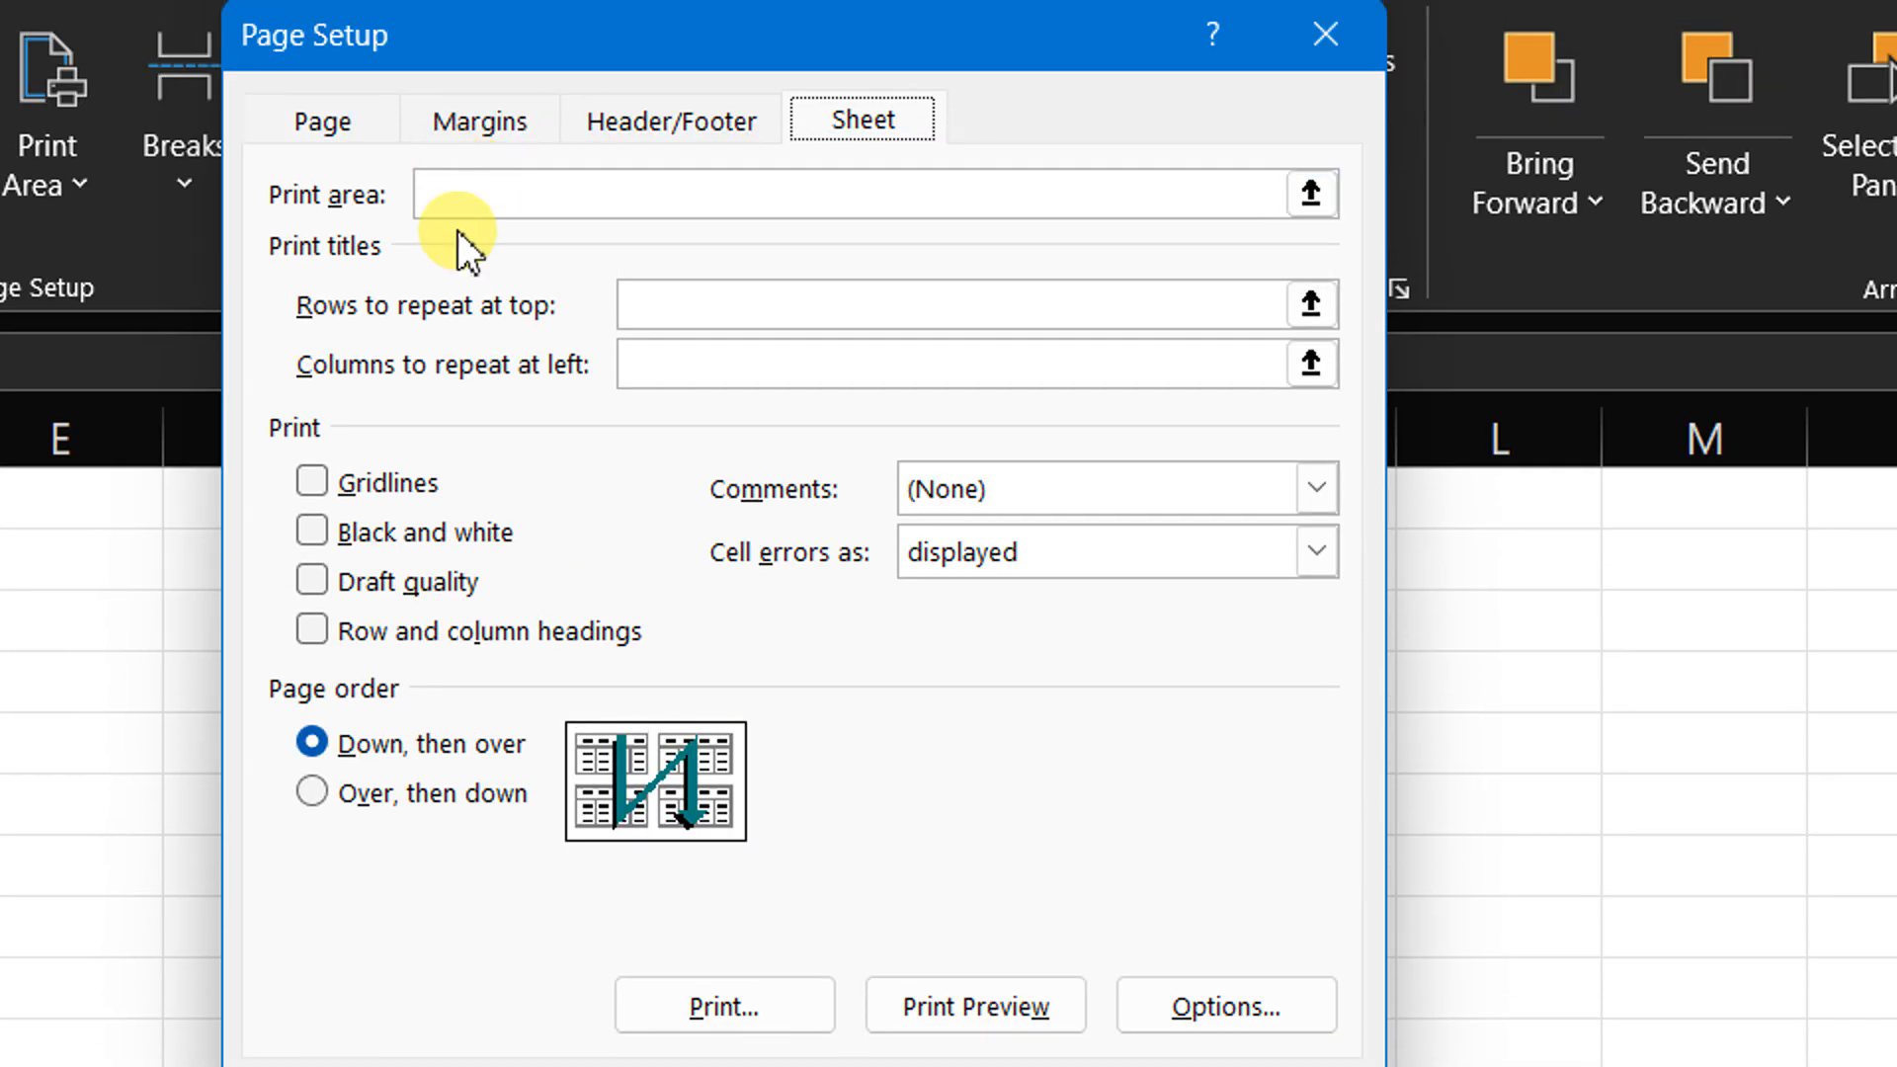
{"action": "left_click", "coordinate": [441, 198]}
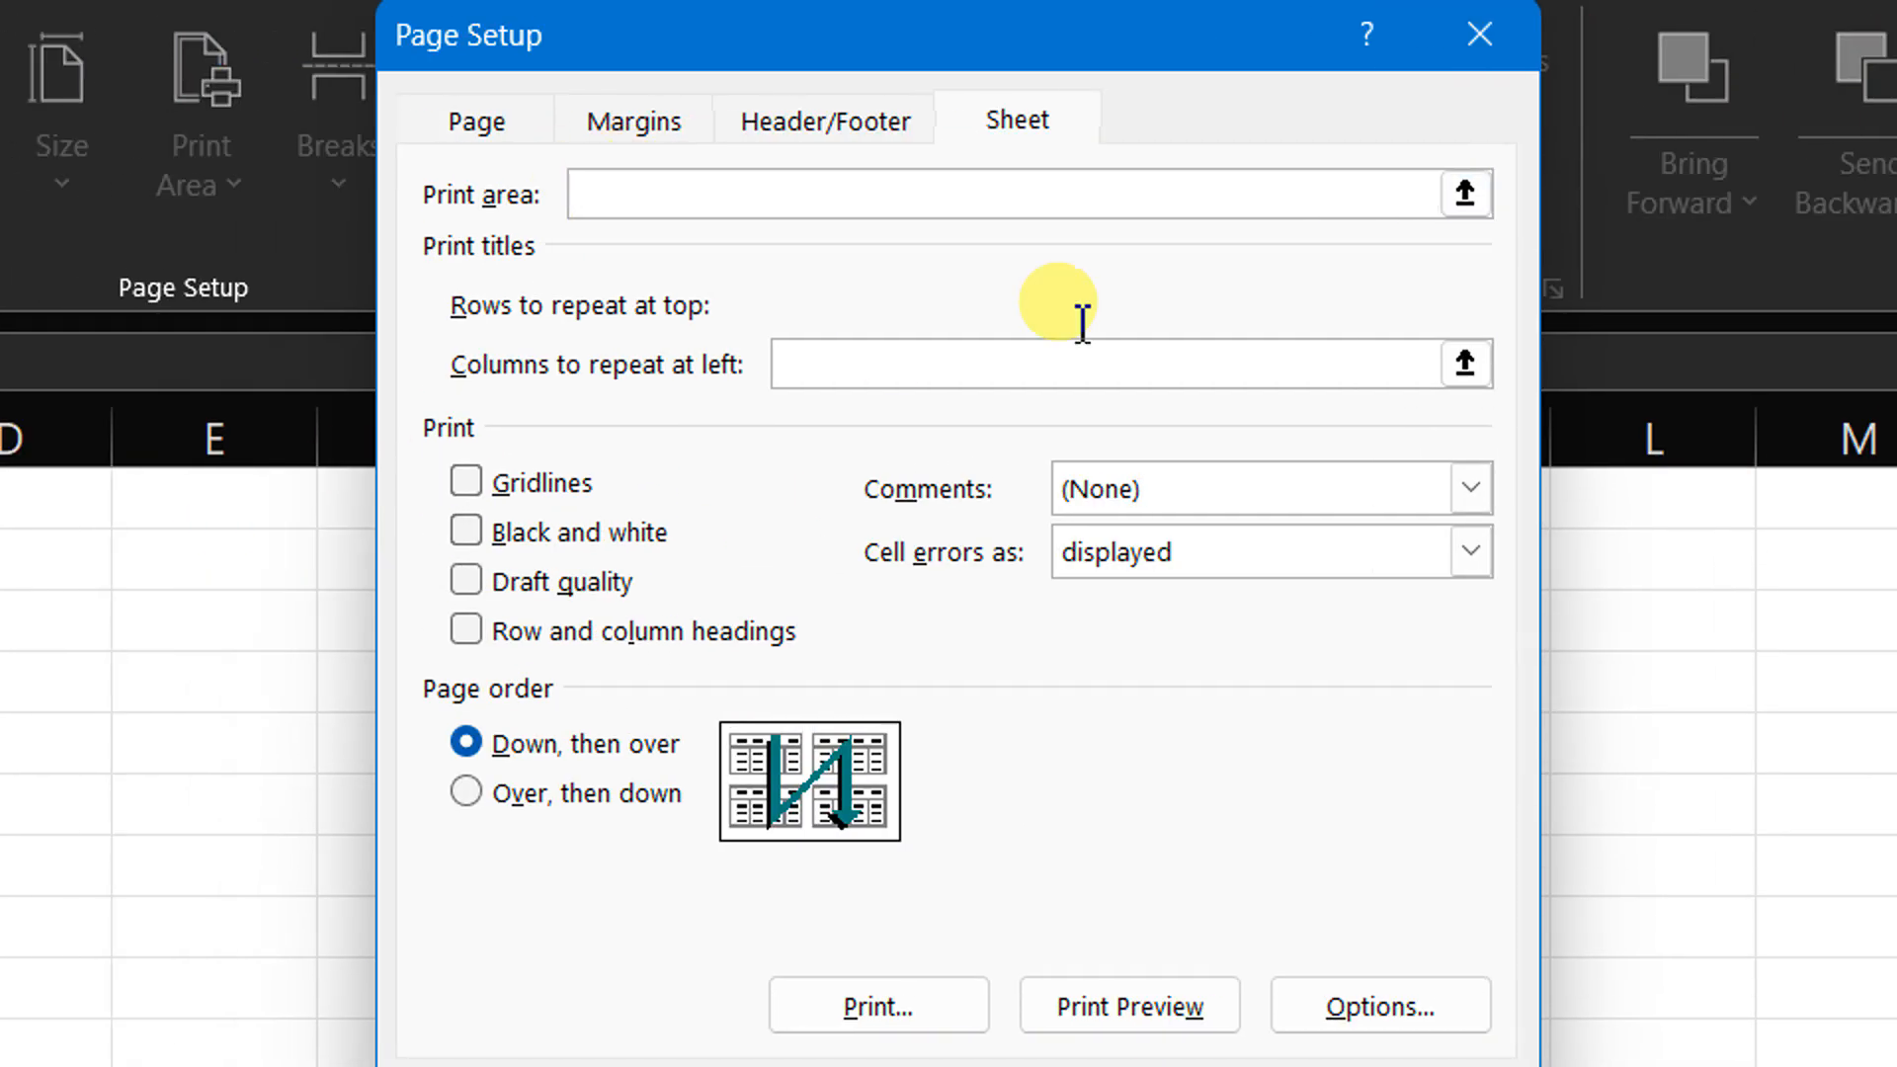
{"action": "left_click", "coordinate": [1464, 193]}
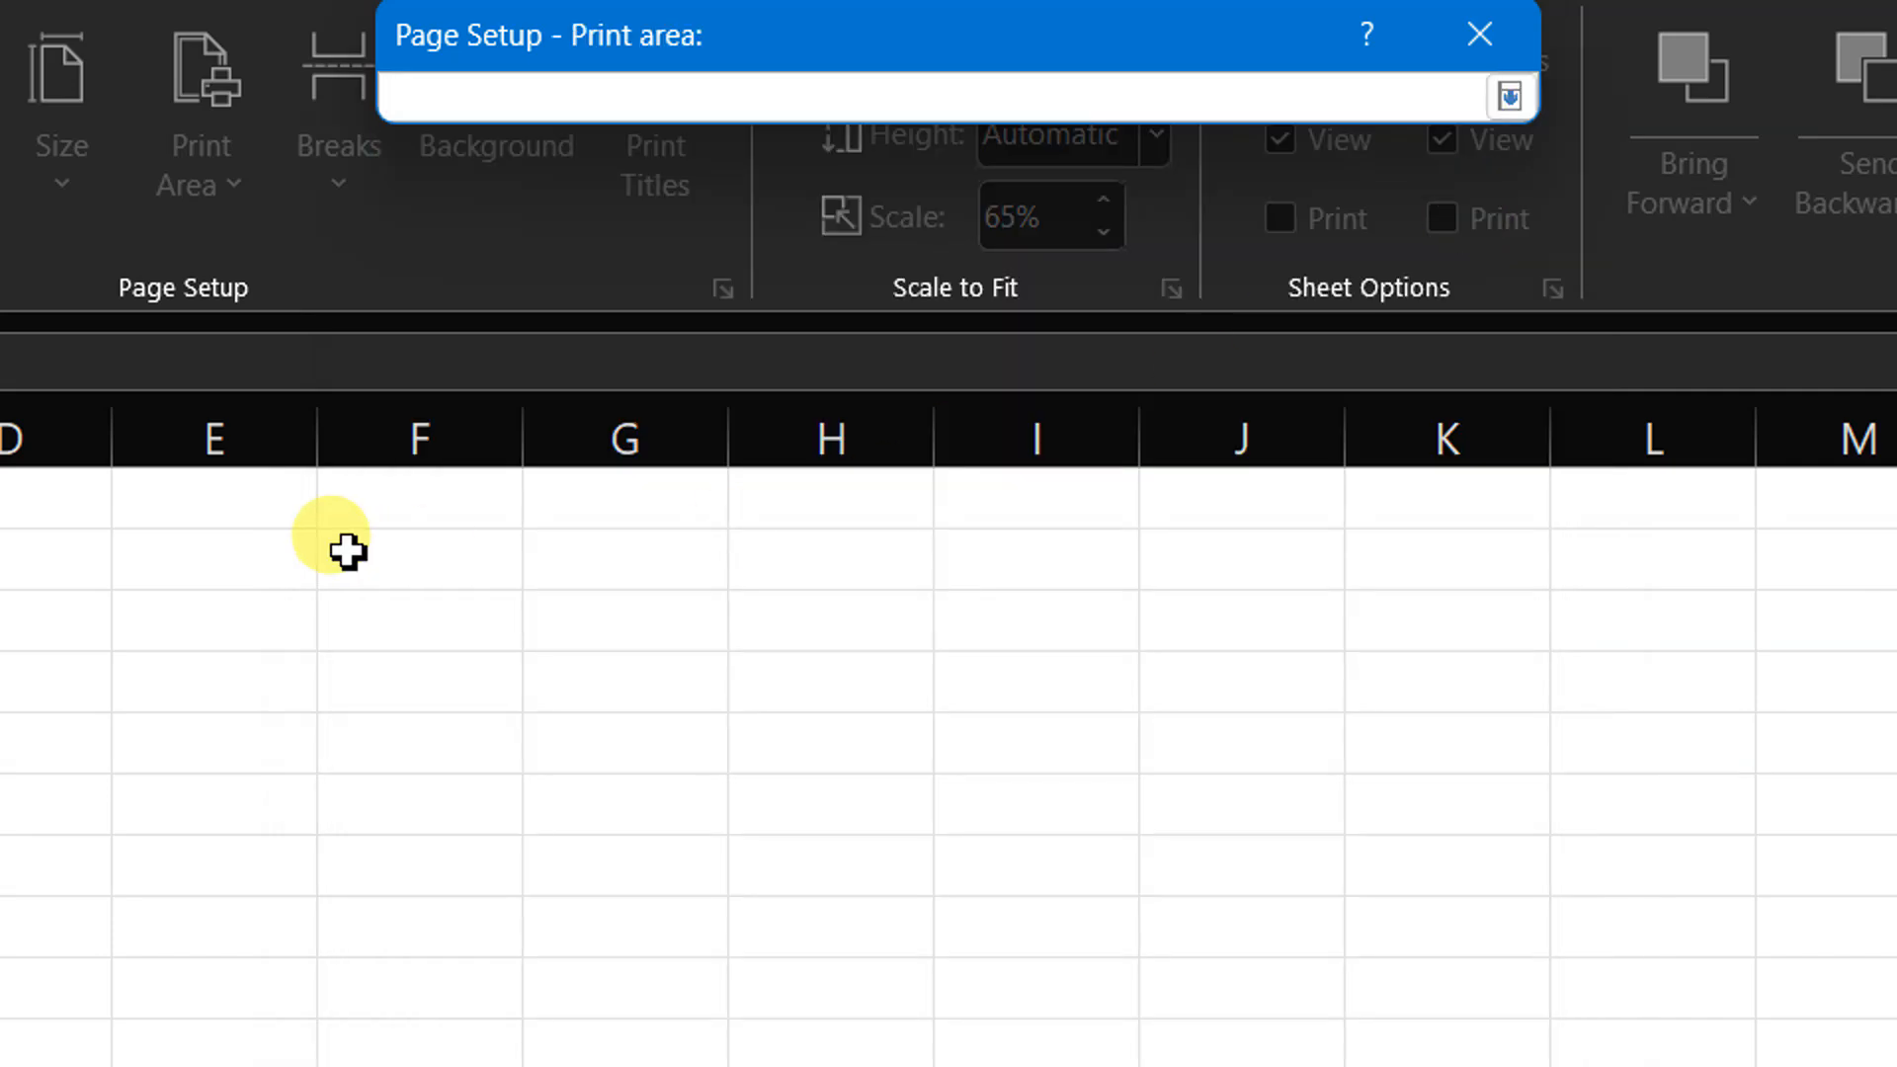
{"action": "left_click_drag", "start_coordinate": [233, 382], "coordinate": [681, 563]}
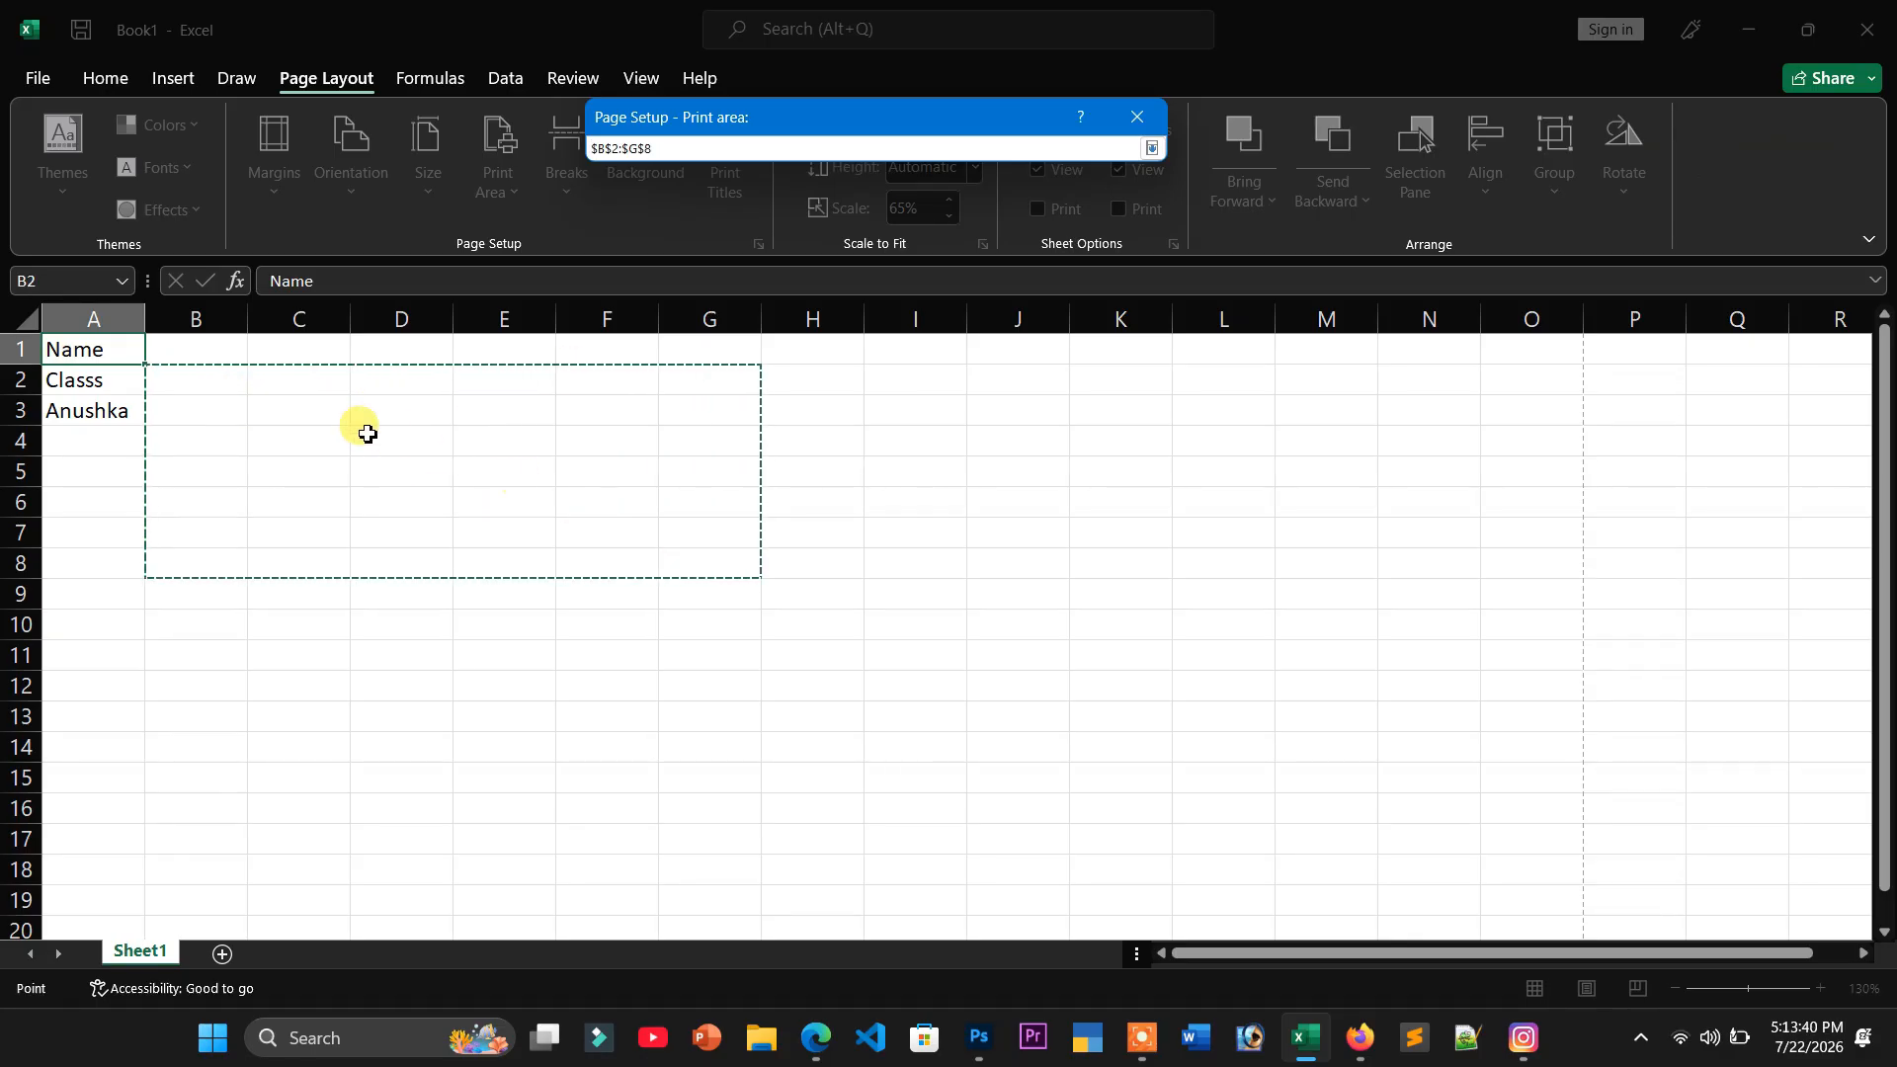
{"action": "left_click_drag", "start_coordinate": [150, 366], "coordinate": [111, 340]}
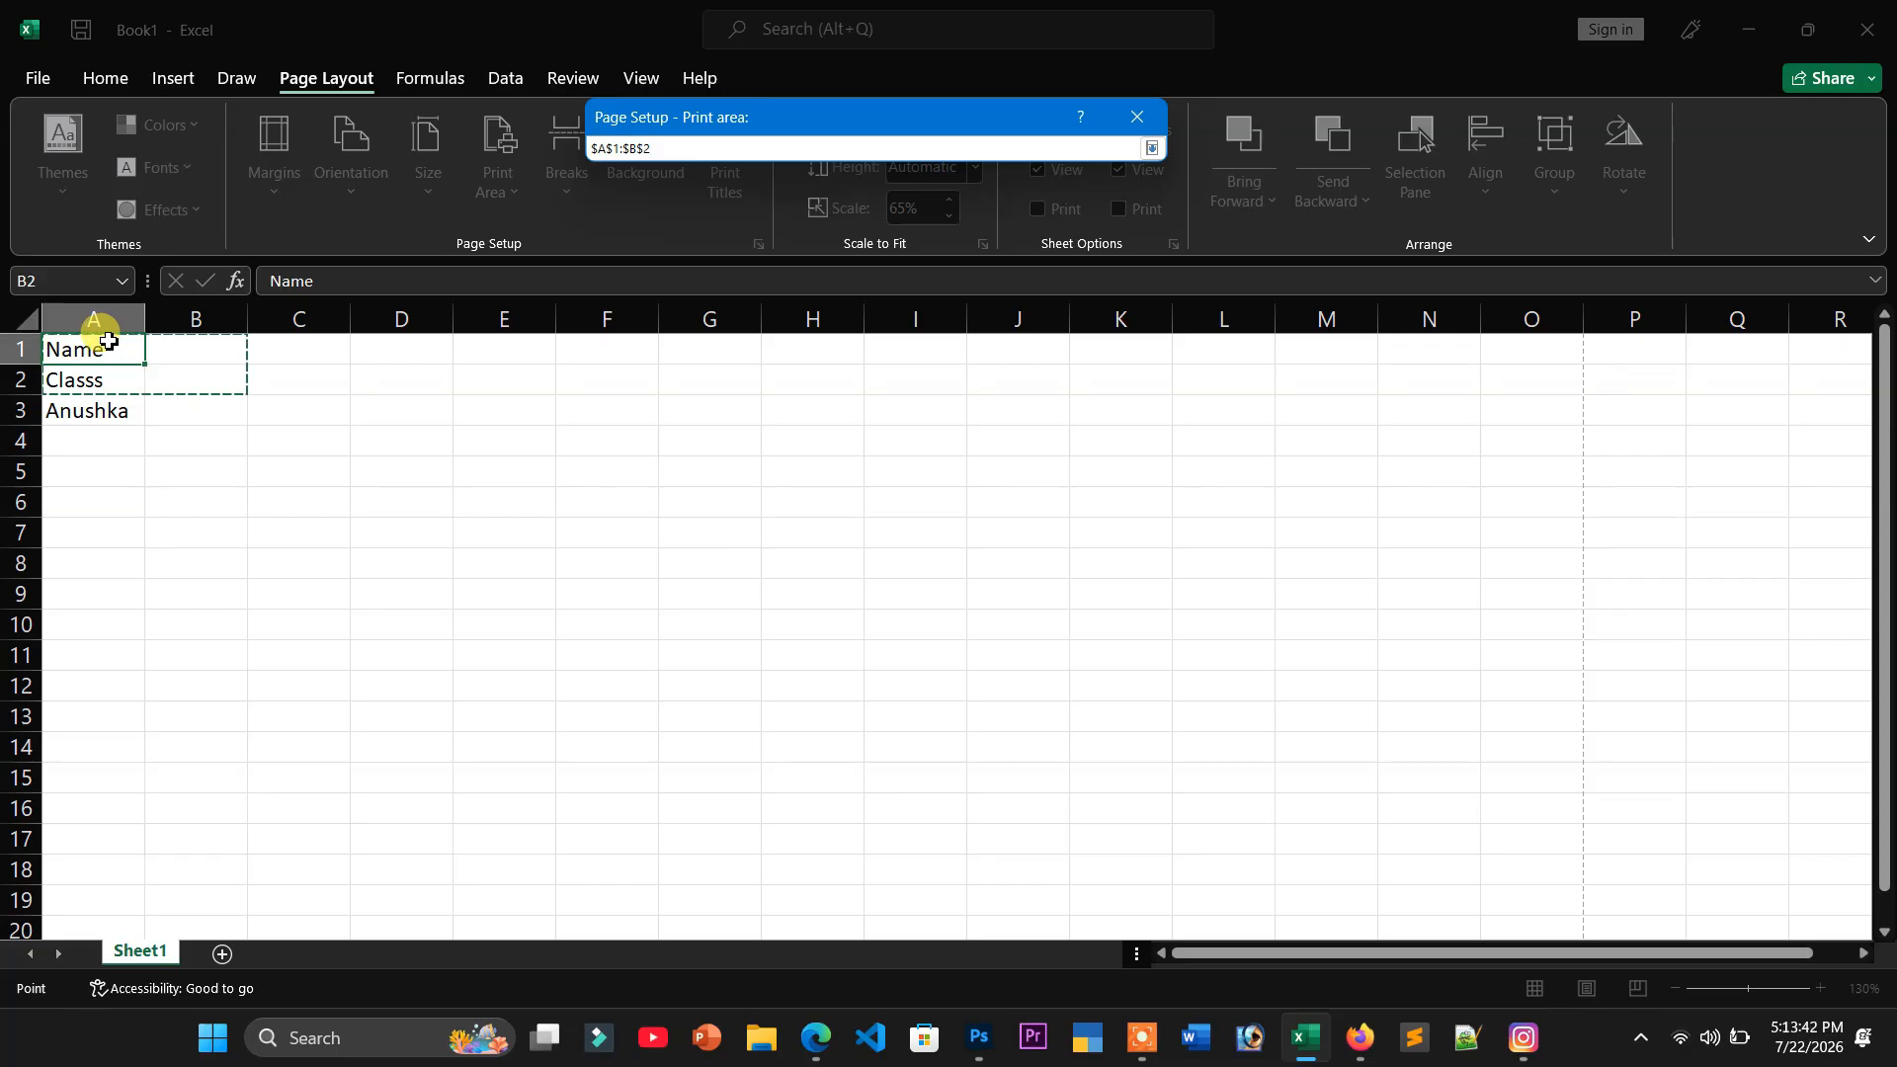
{"action": "left_click", "coordinate": [1153, 148]}
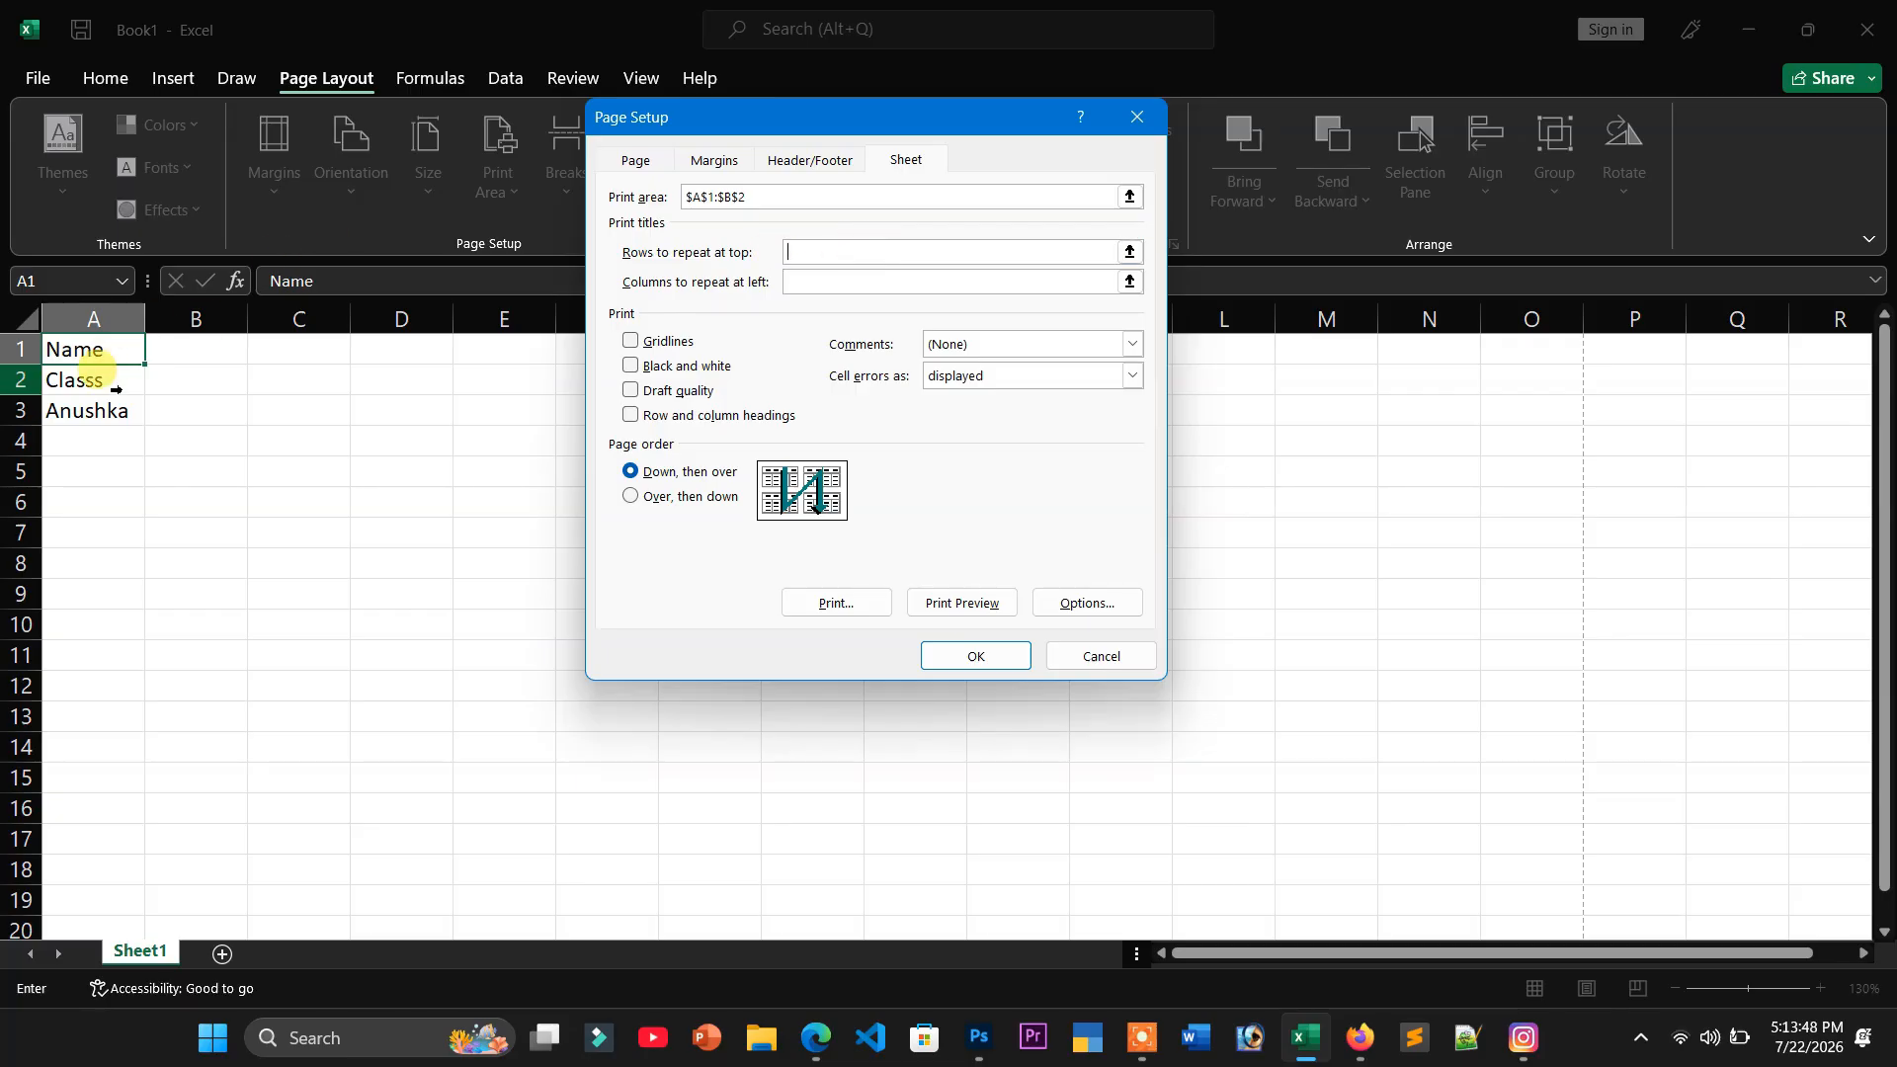
- Set row 1 to repeat at the top and column B to repeat at the left of printed pages
{"action": "left_click", "coordinate": [101, 349]}
{"action": "left_click", "coordinate": [633, 391]}
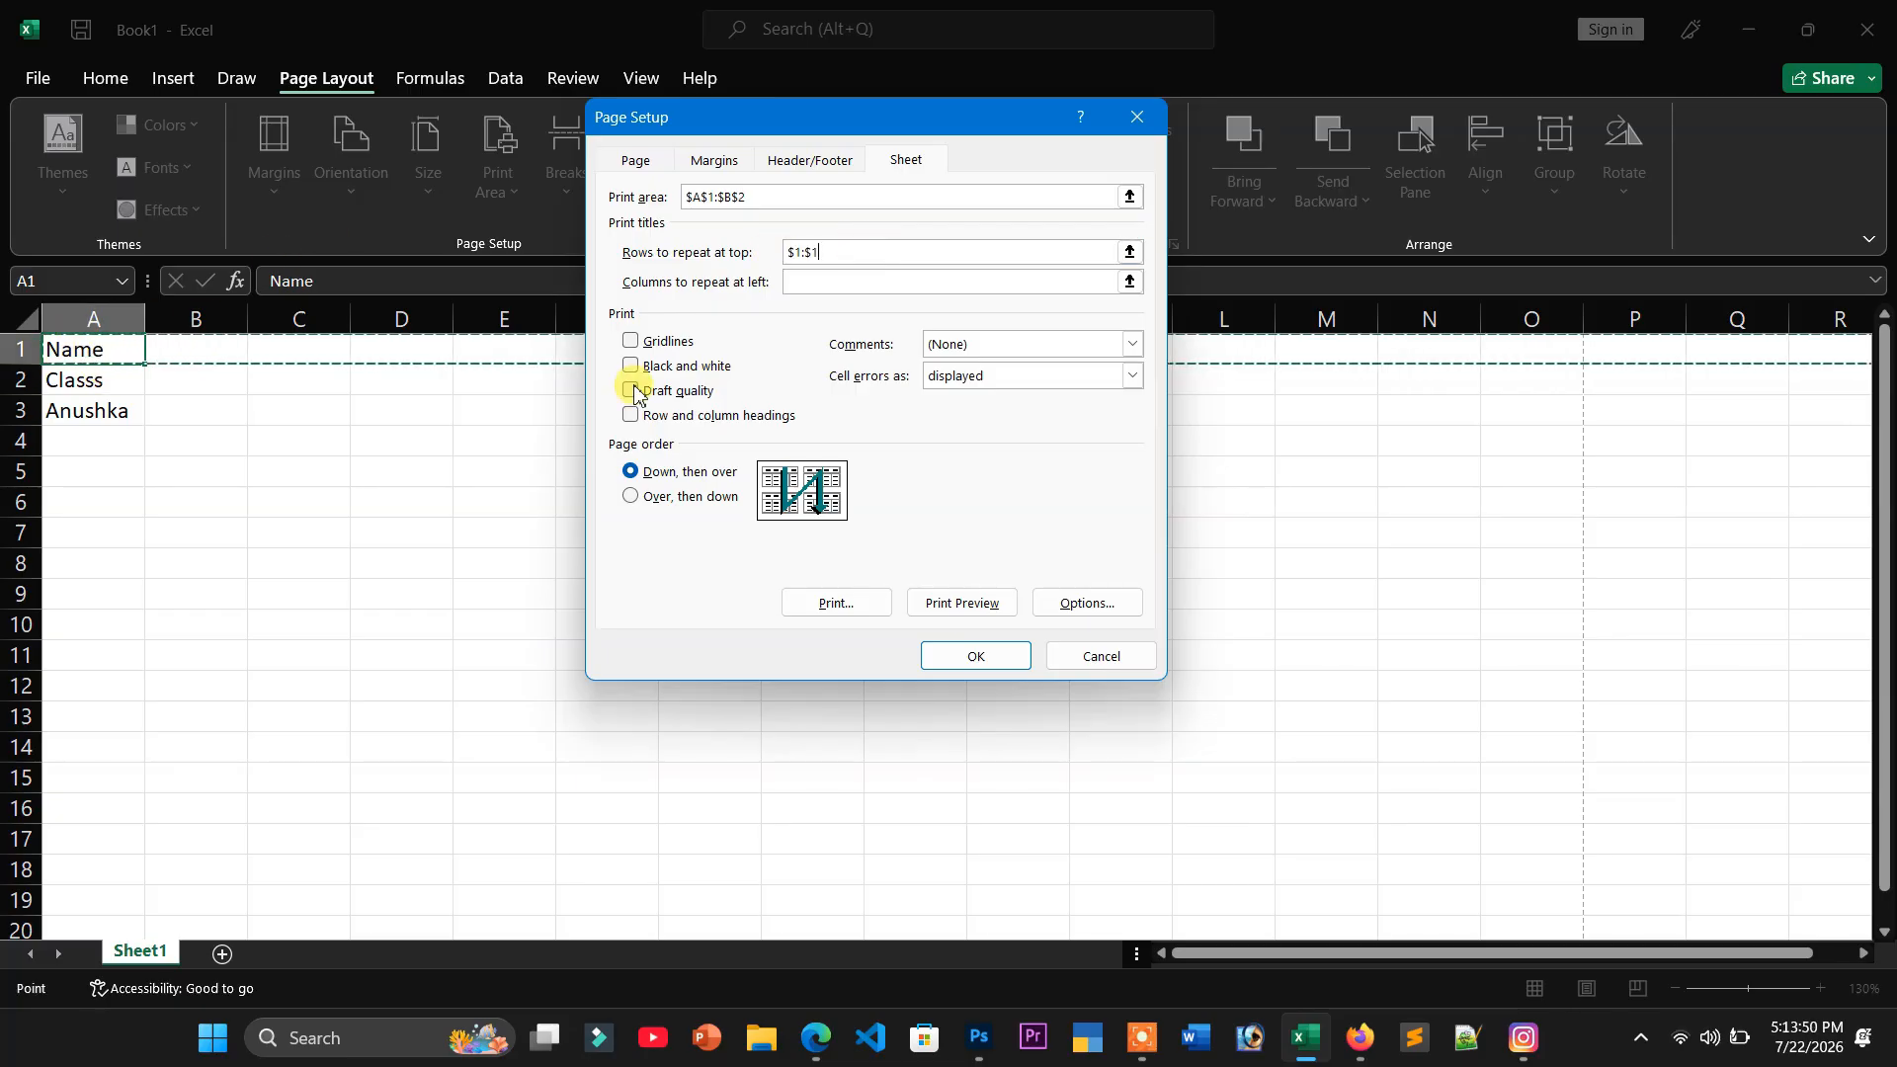
{"action": "left_click", "coordinate": [887, 287]}
{"action": "left_click", "coordinate": [203, 330]}
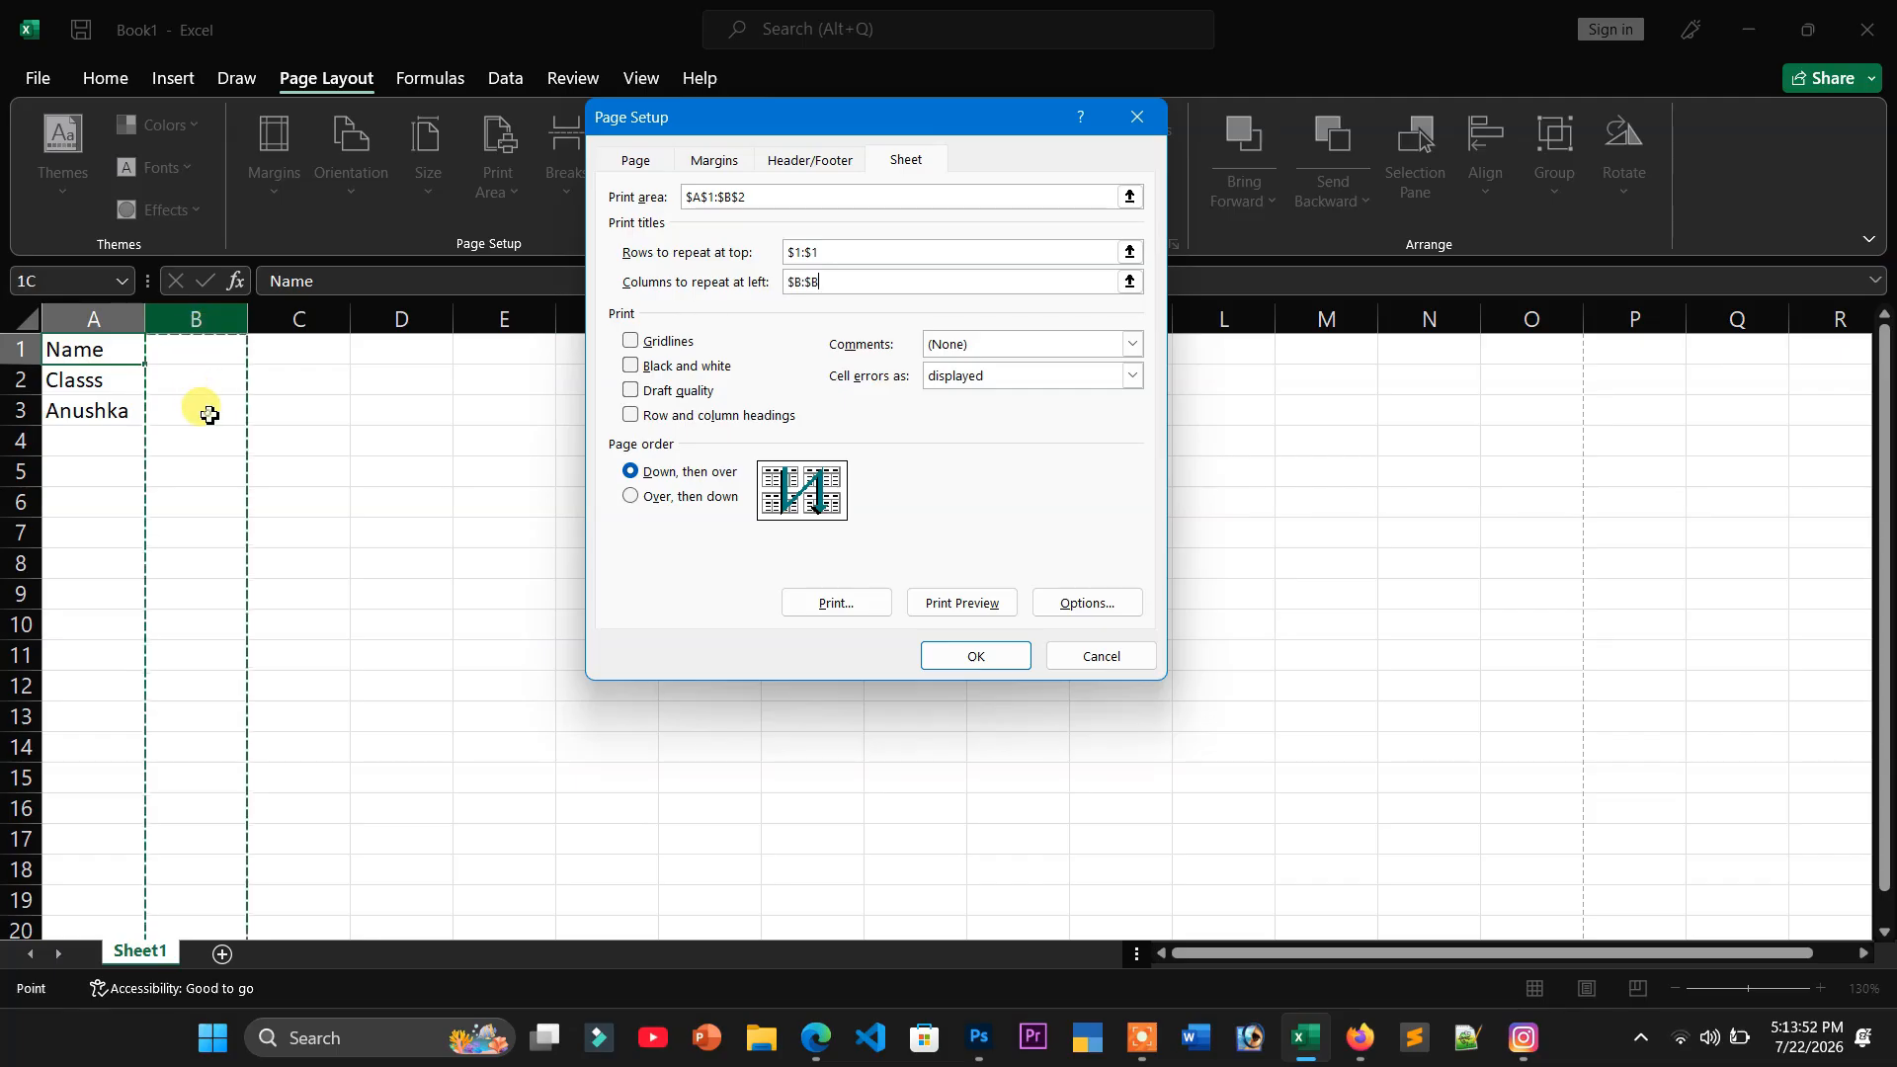
- Keep comments at (None), enable gridlines and draft quality, set the page order to Over, then down, and check the print preview
{"action": "left_click", "coordinate": [976, 356]}
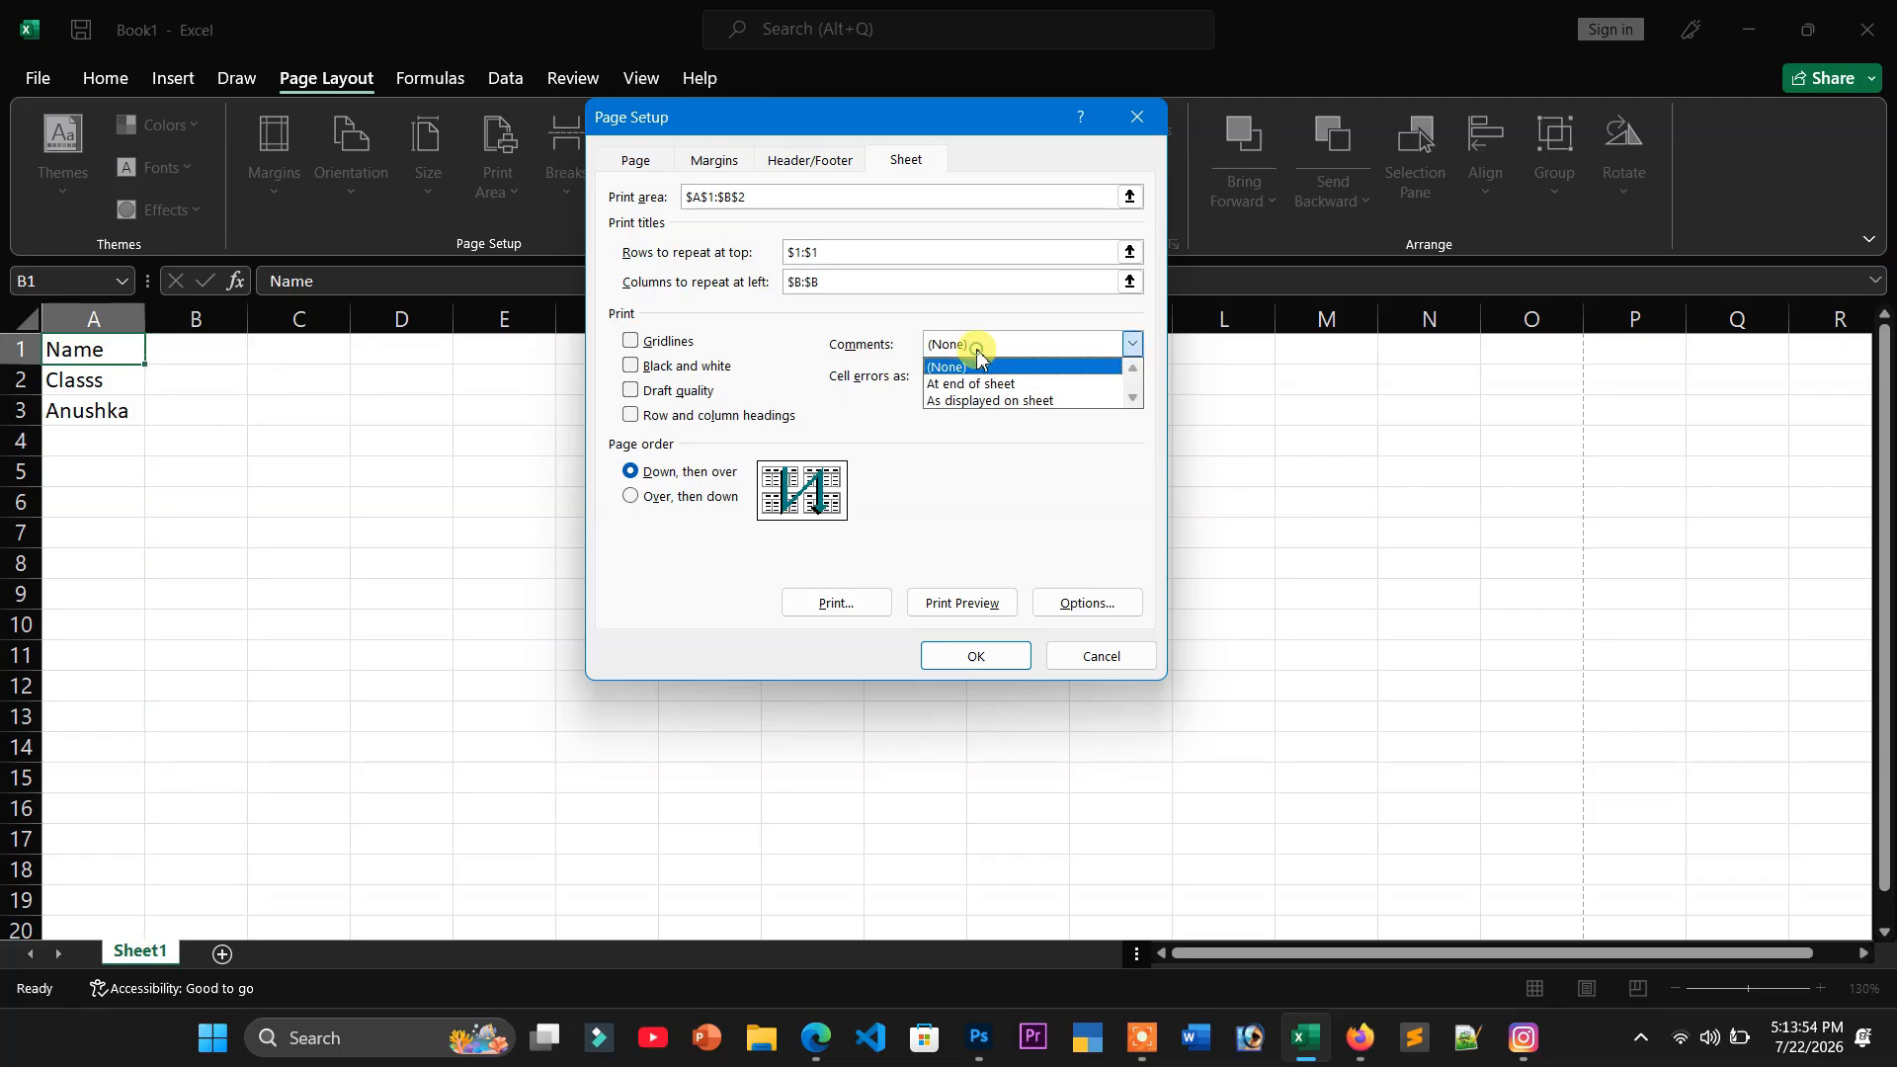
{"action": "left_click", "coordinate": [976, 355]}
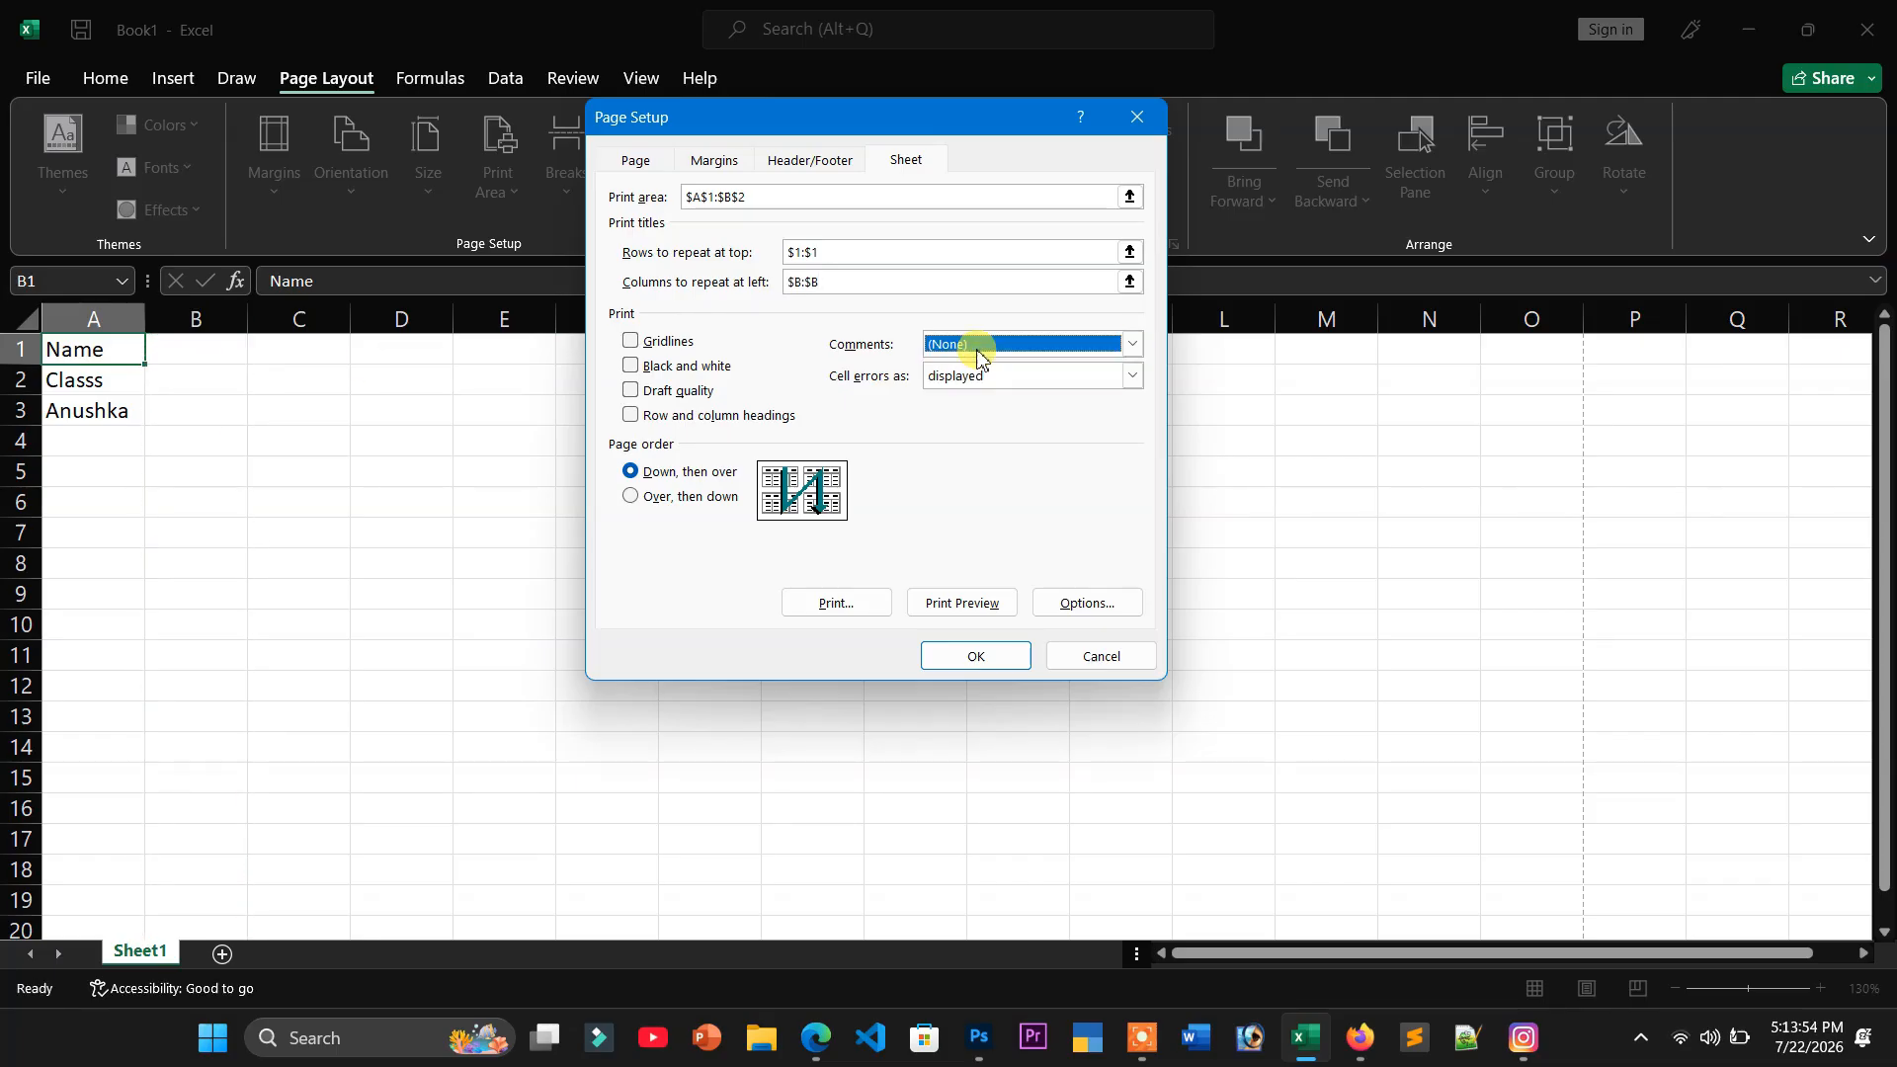
{"action": "left_click", "coordinate": [662, 341]}
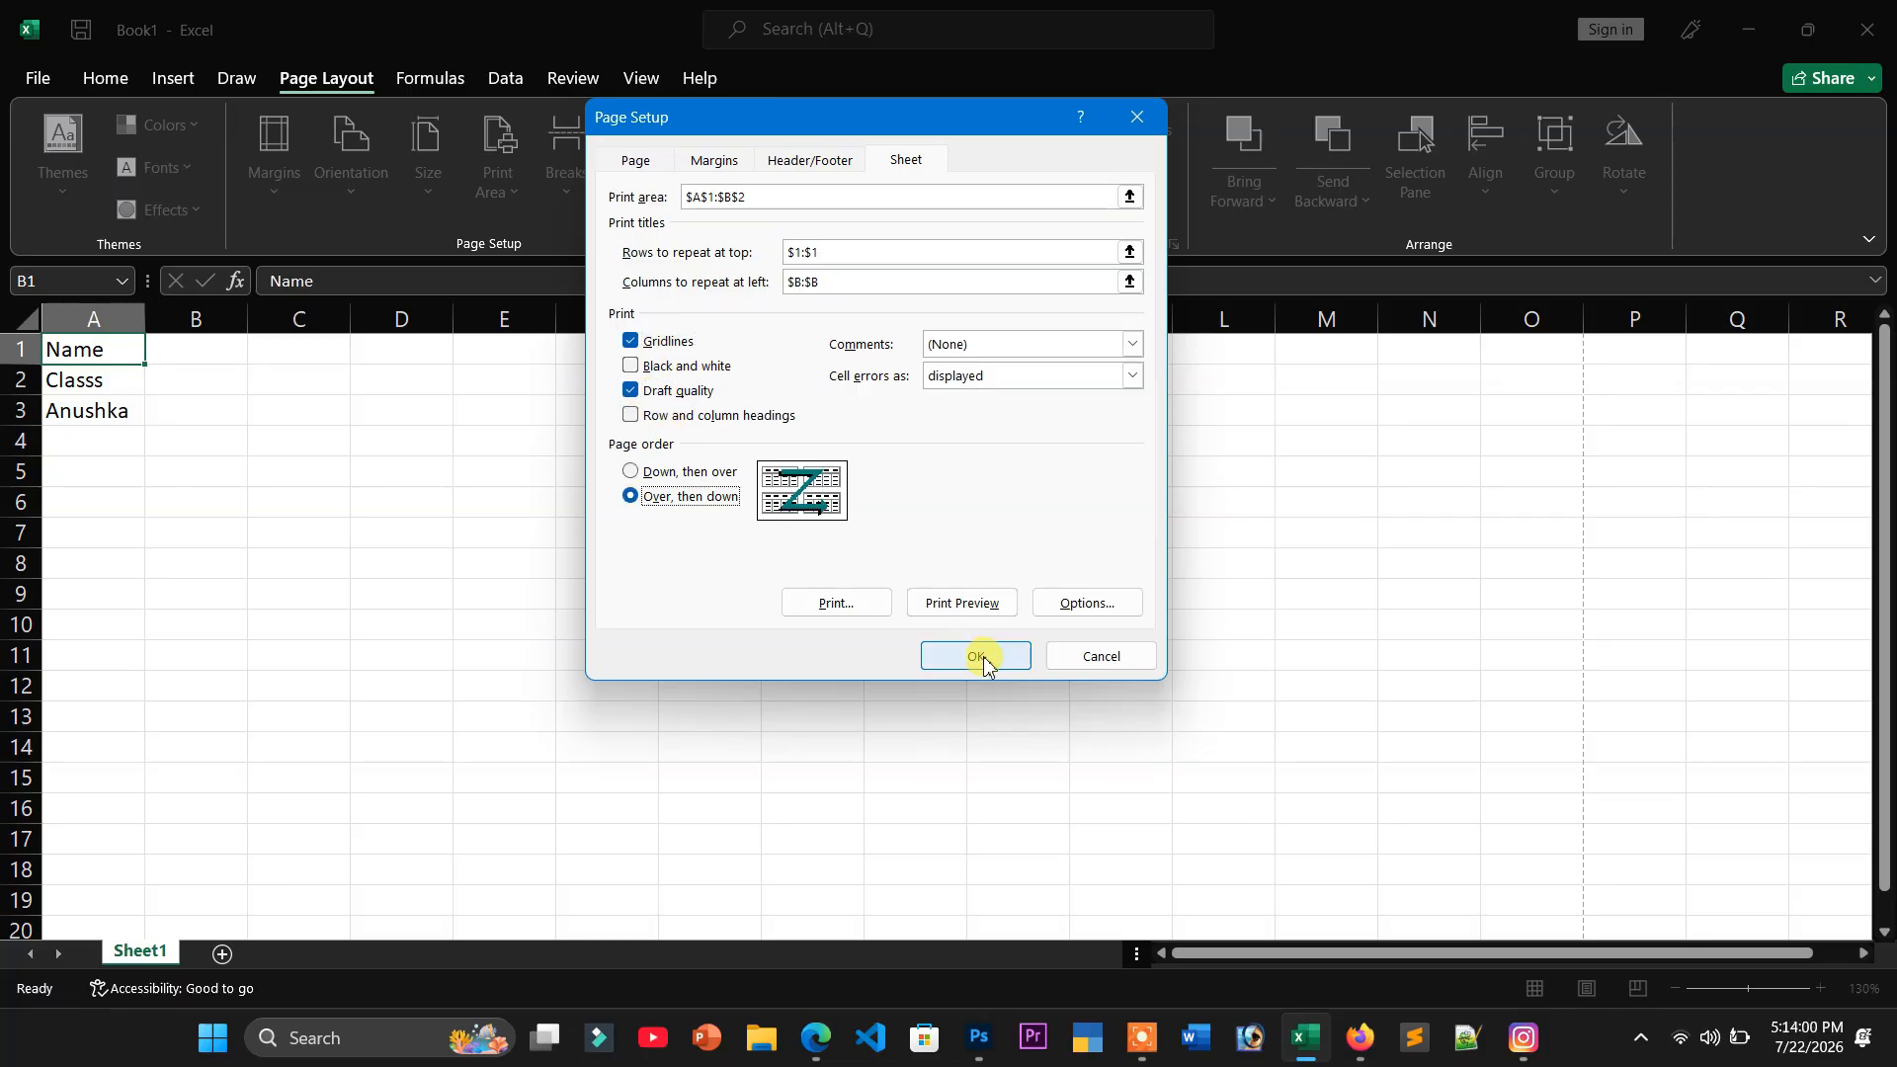
{"action": "left_click", "coordinate": [962, 602]}
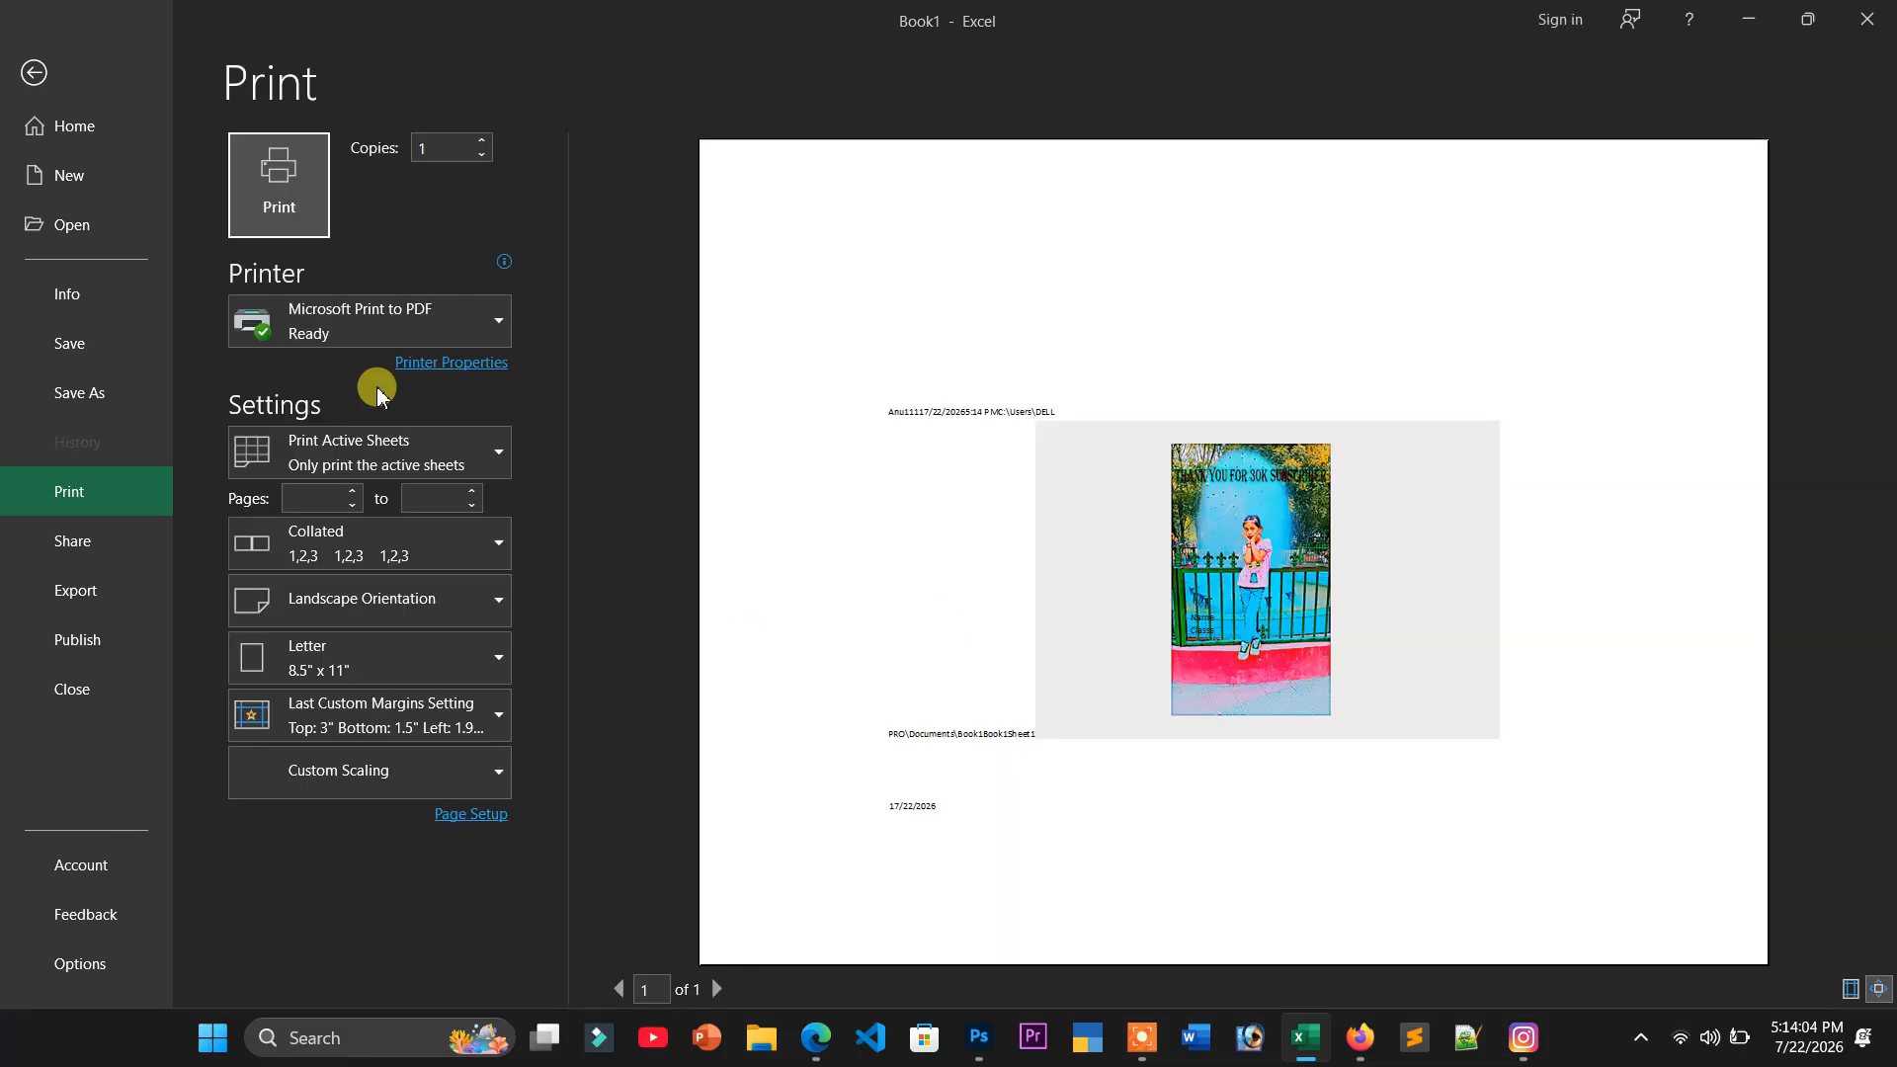
{"action": "left_click", "coordinate": [40, 73]}
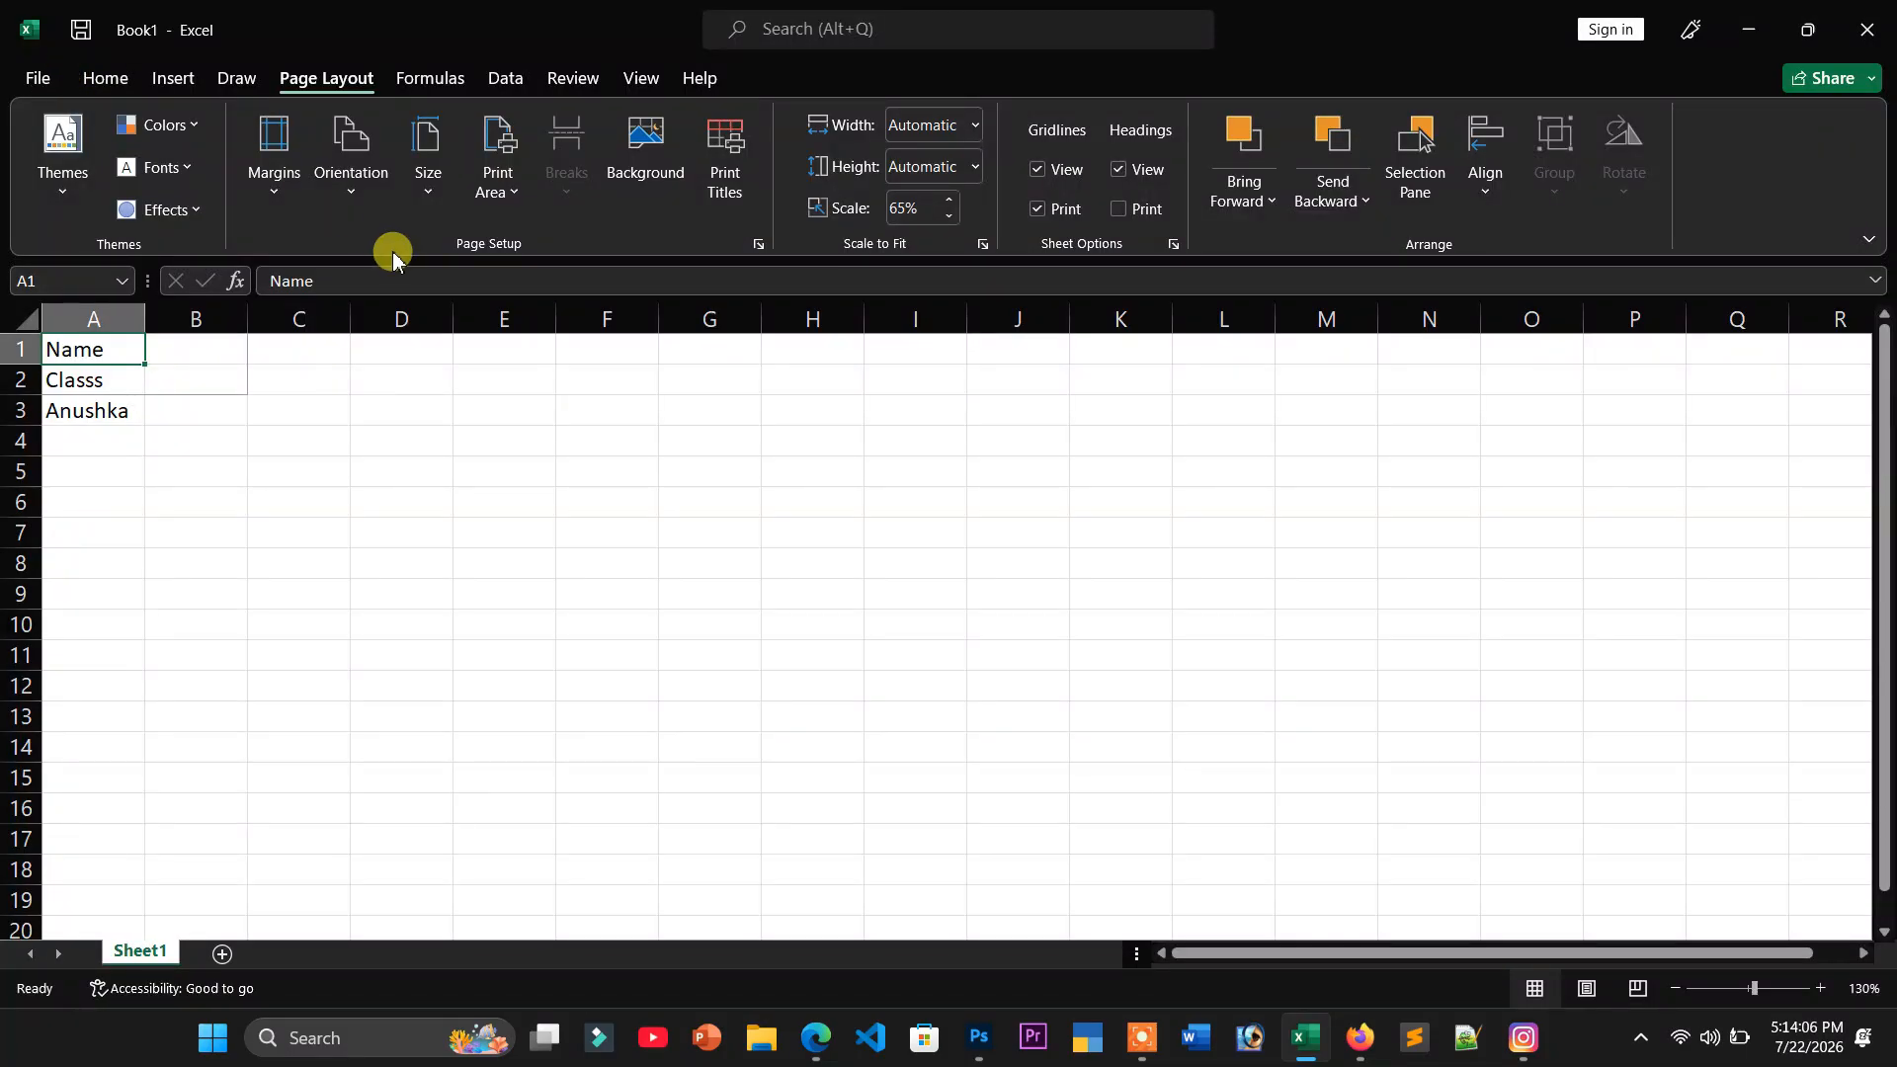
- Insert the local portrait picture with the white background from the Pictures folder as the sheet background, and view it across the worksheet
{"action": "left_click", "coordinate": [641, 201]}
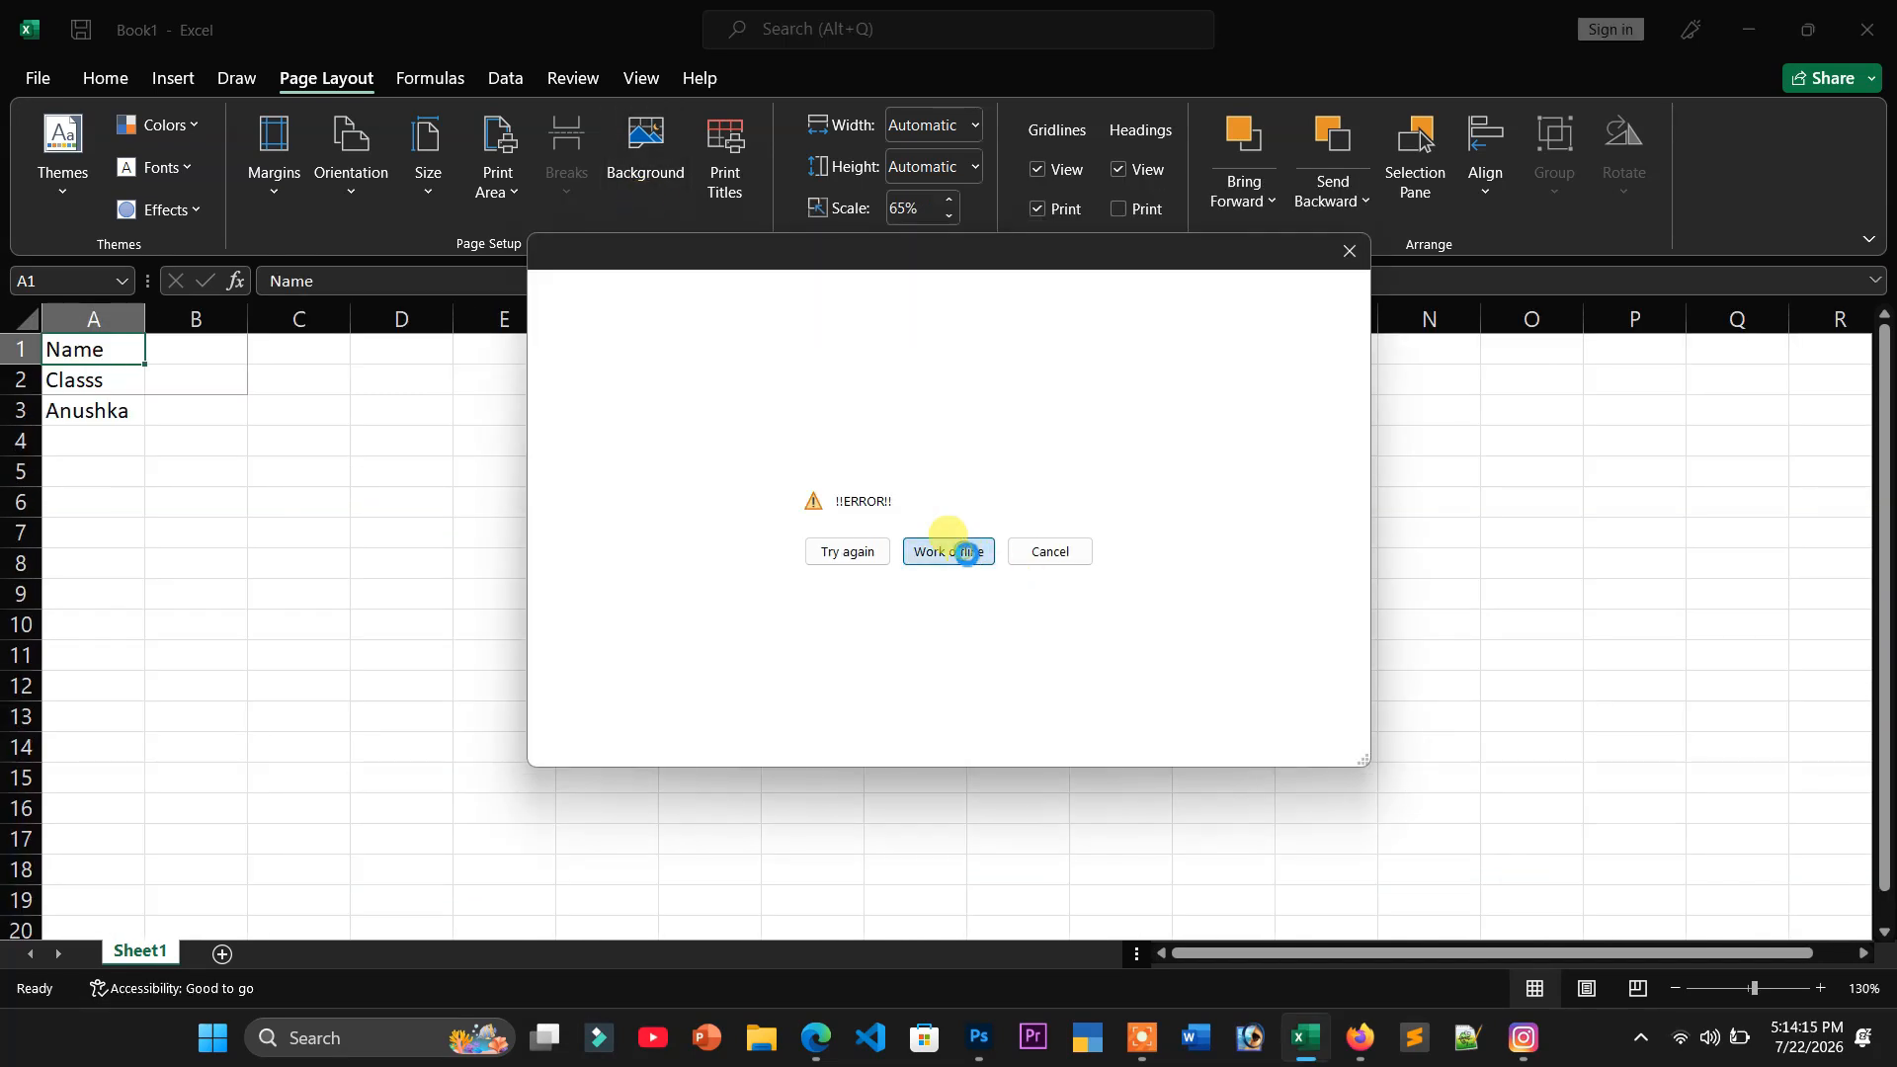
{"action": "left_click", "coordinate": [967, 553]}
{"action": "left_click", "coordinate": [571, 407]}
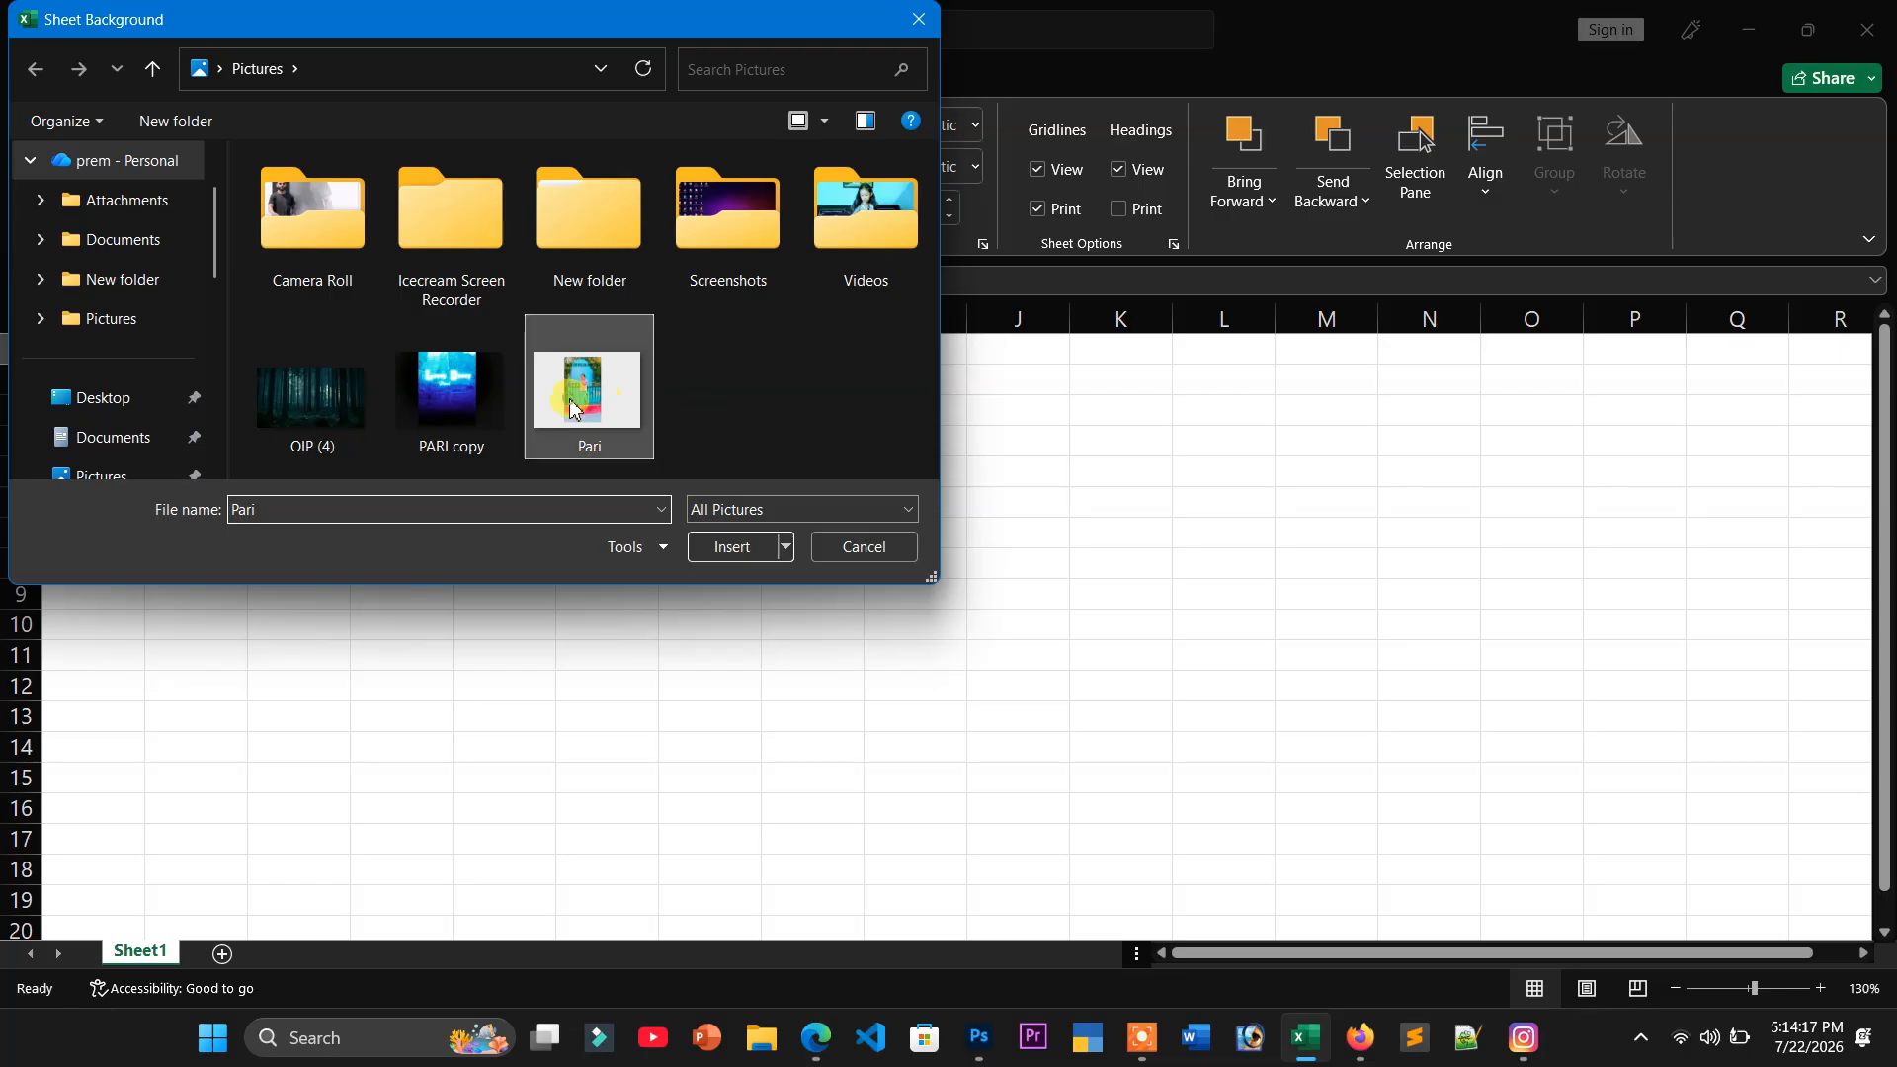
{"action": "left_click", "coordinate": [735, 548]}
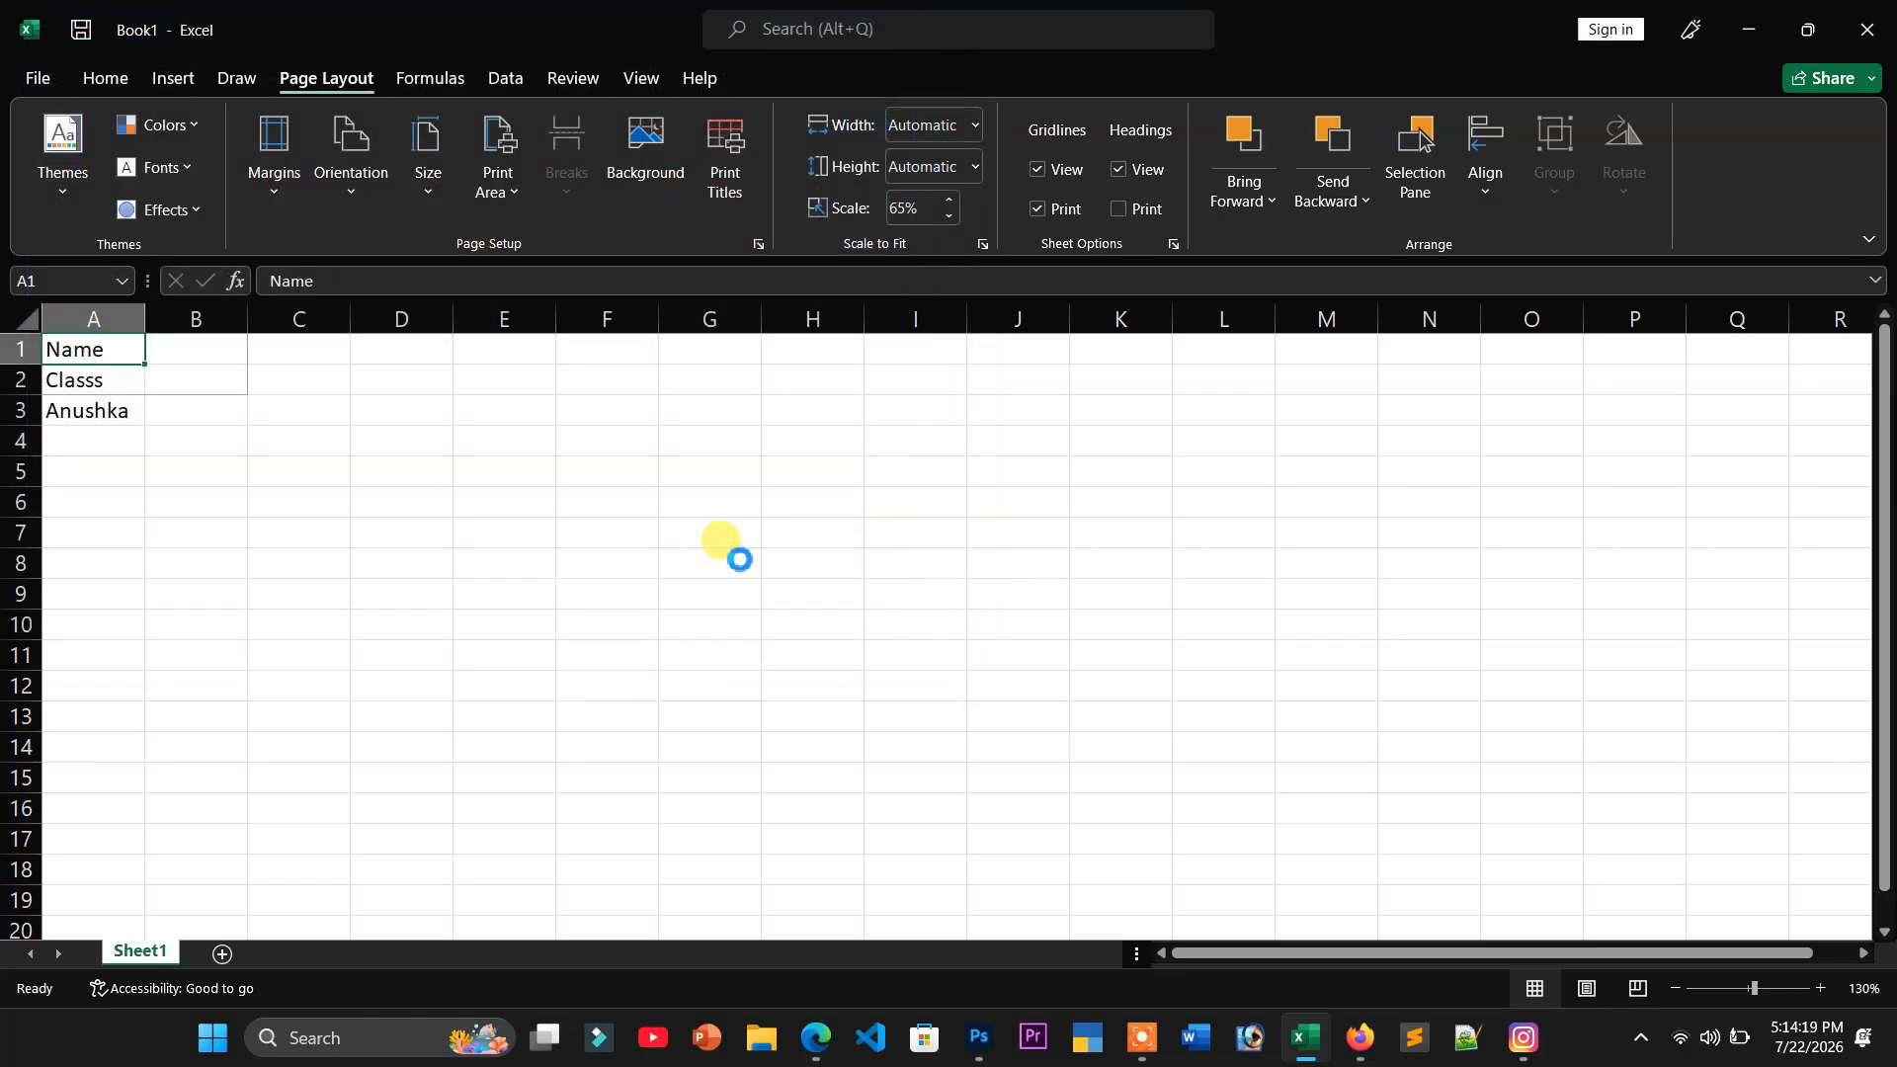
{"action": "scroll", "coordinate": [660, 543], "scroll_direction": "down", "scroll_amount": 8}
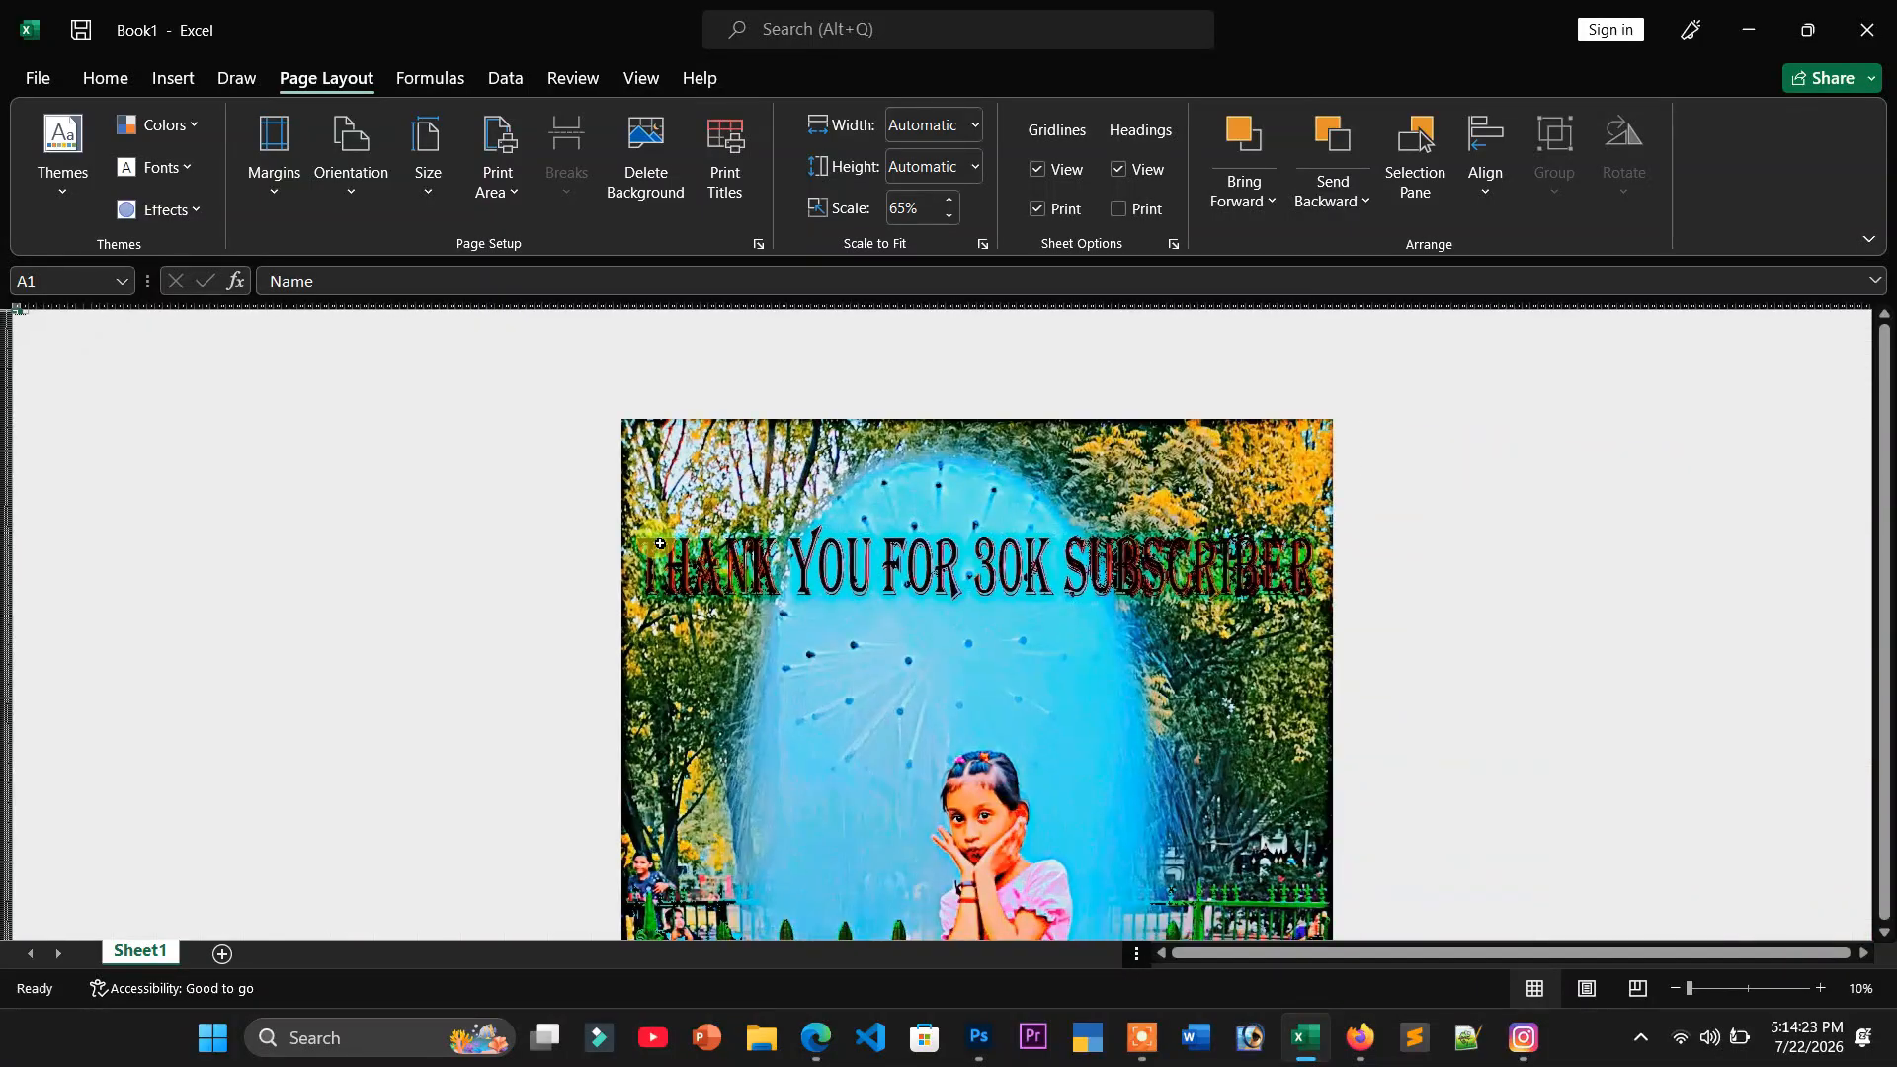
{"action": "scroll", "coordinate": [660, 542], "scroll_direction": "up", "scroll_amount": 7}
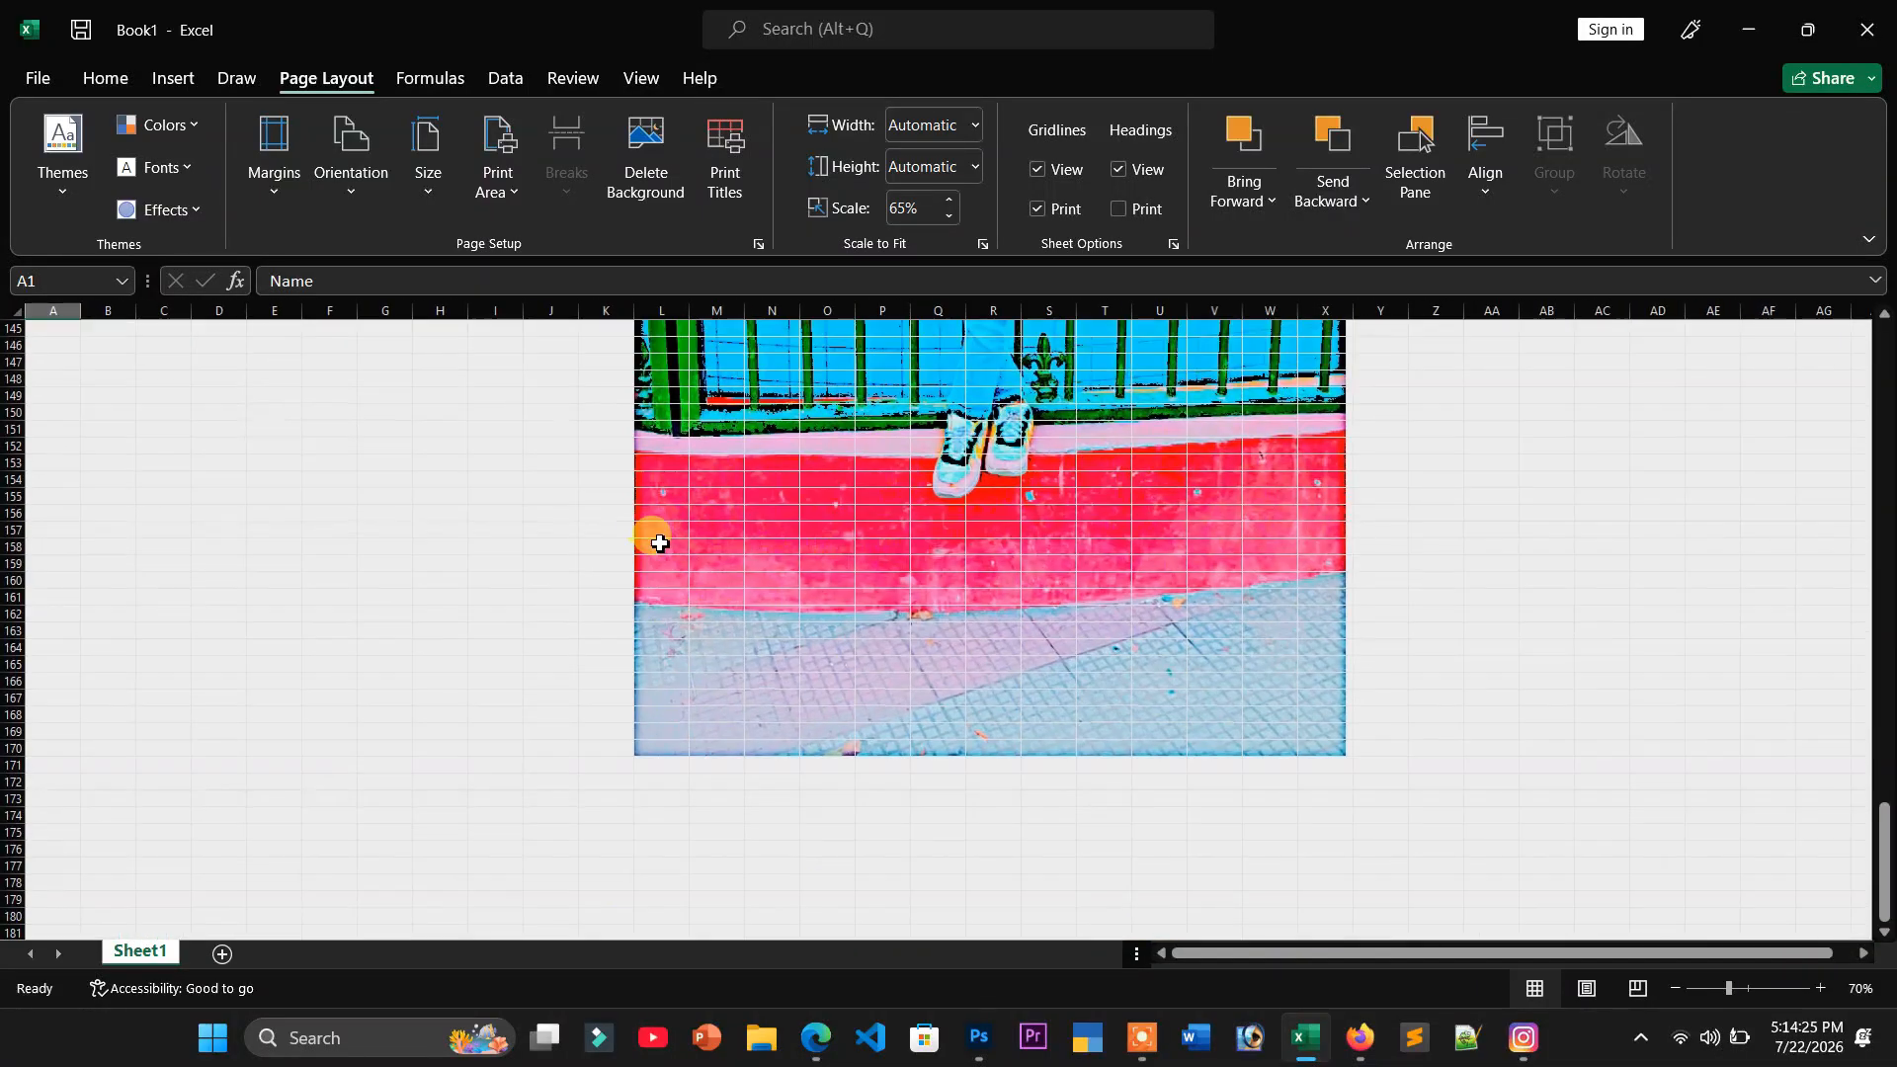